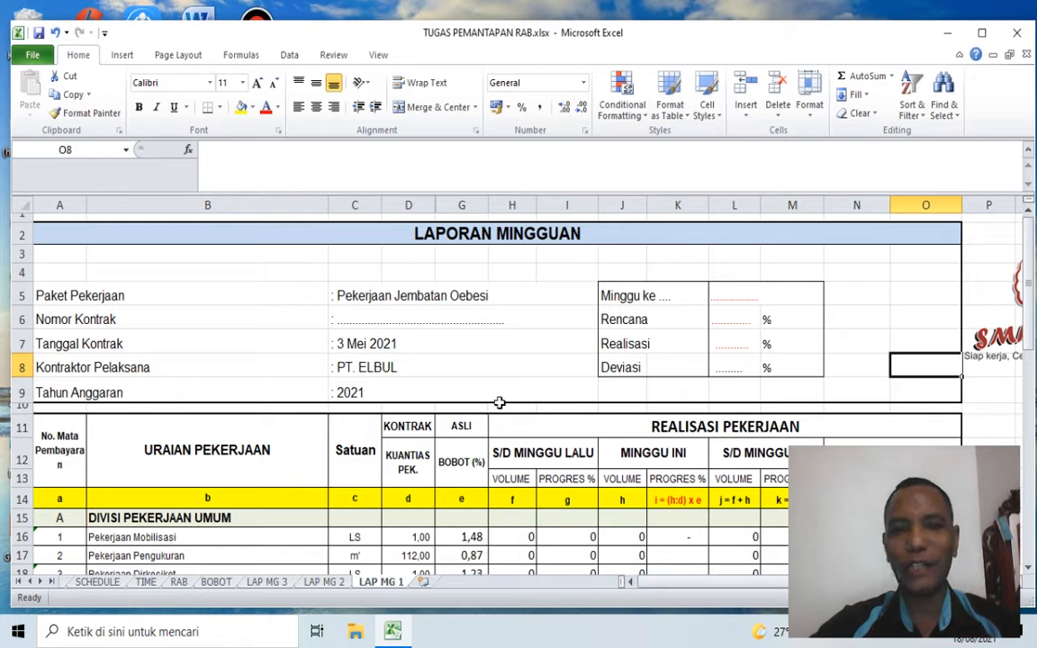
Step: Review the planned work bars and S-curve on the TIME sheet, and return to the LAP MG 1 sheet
left_click(145, 581)
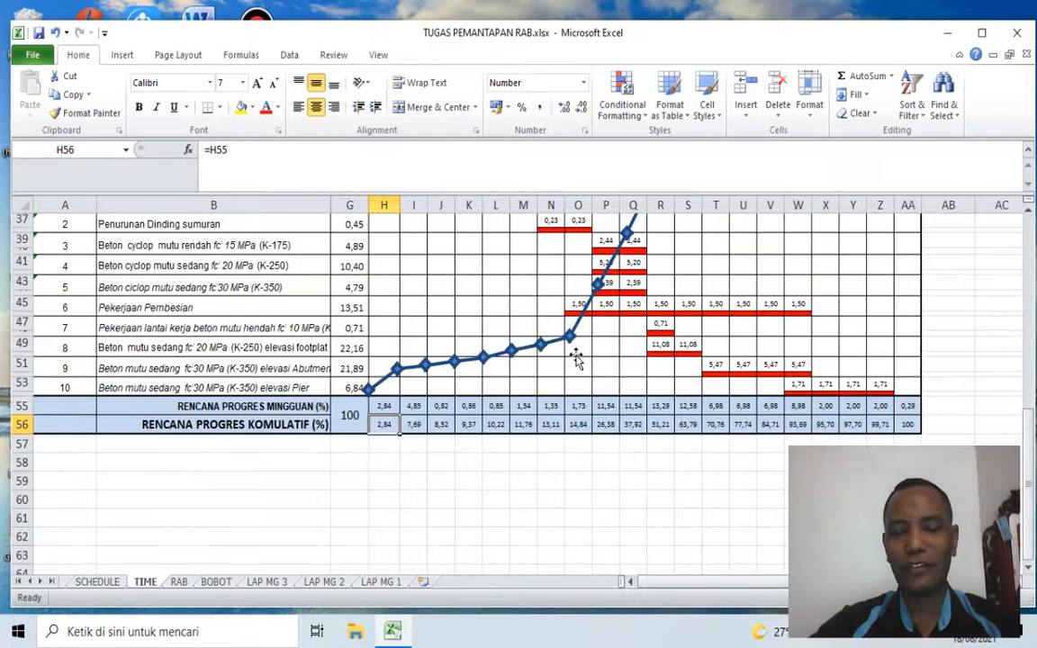
scroll(601, 387, "up", 2)
scroll(601, 387, "up", 6)
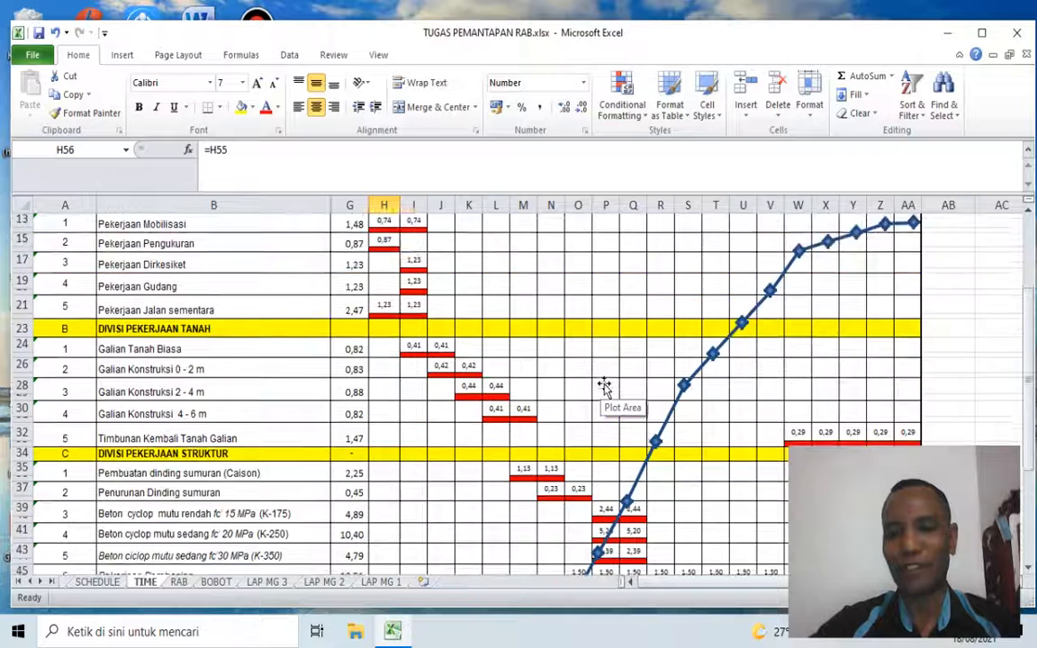
scroll(603, 385, "down", 3)
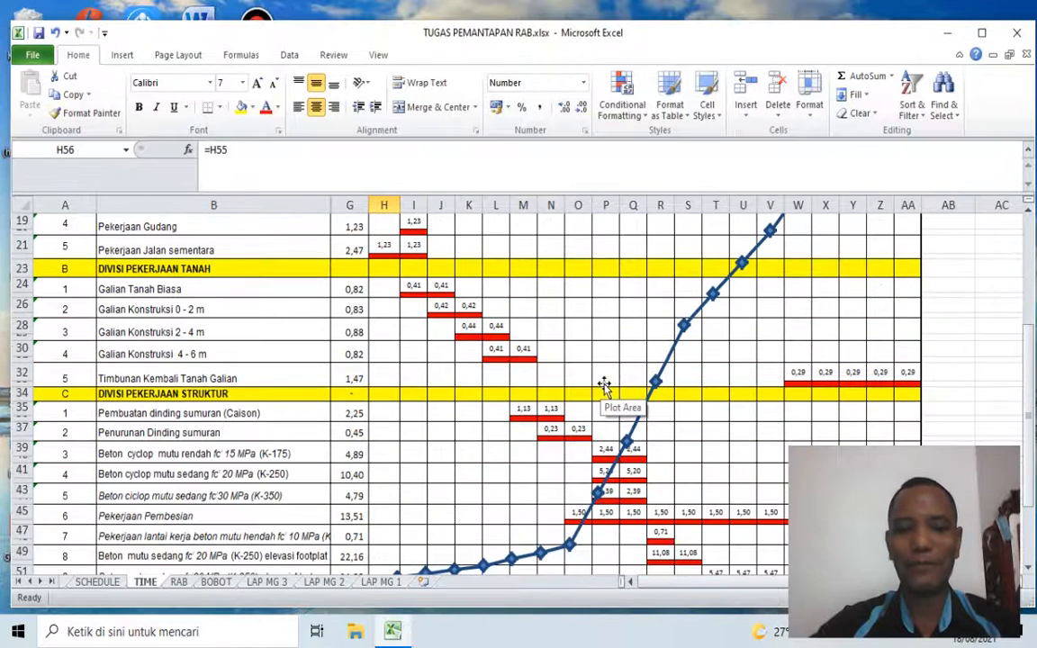
left_click(375, 583)
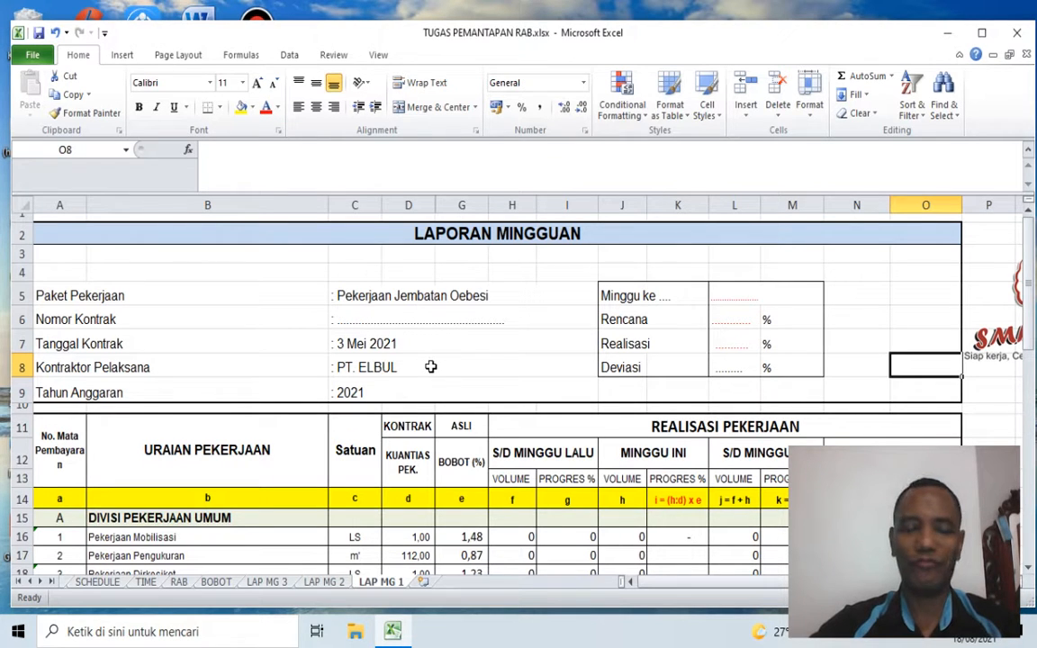
Step: Examine the weekly report's title, project detail fields from Paket Pekerjaan to Tahun Anggaran, and the Minggu ke, Realisasi and Deviasi labels
left_click(343, 318)
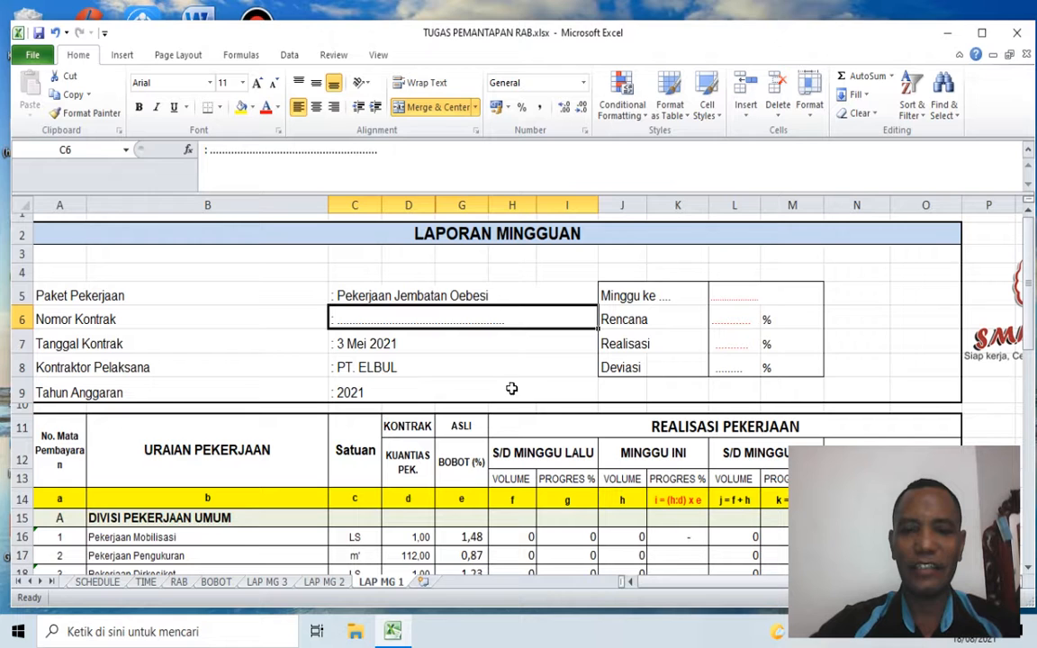
left_click(553, 364)
left_click(389, 321)
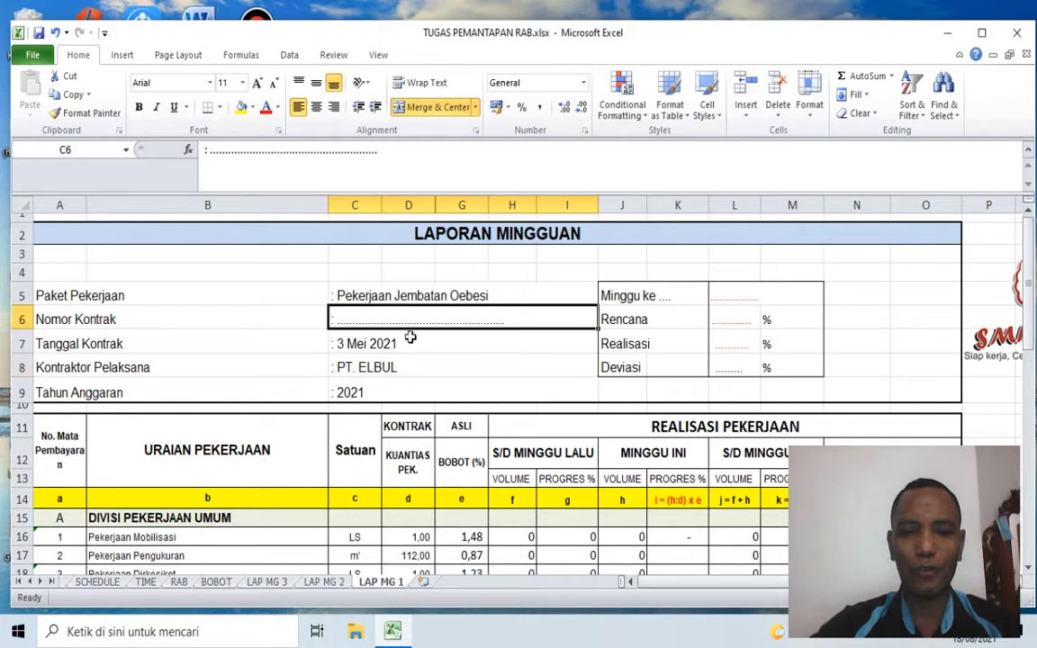
left_click(501, 371)
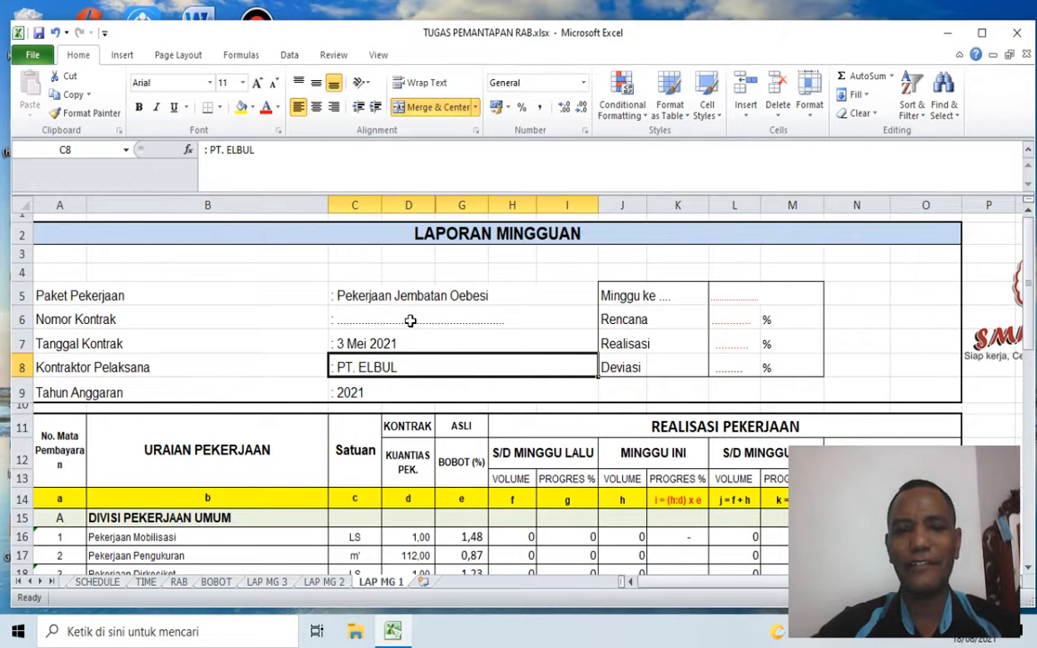
left_click(356, 315)
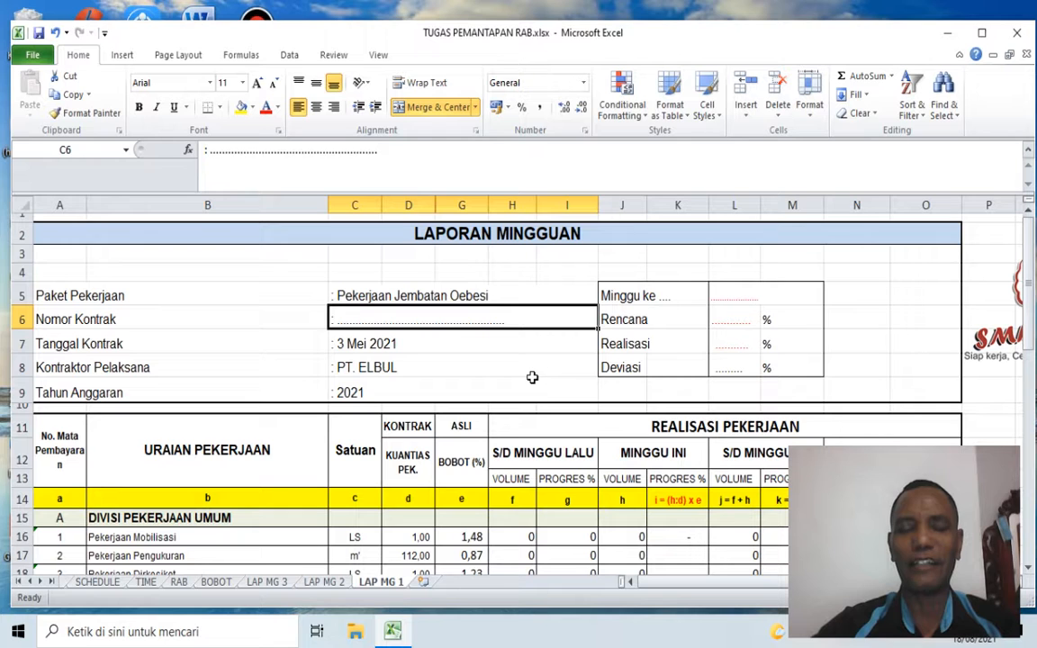
left_click(395, 234)
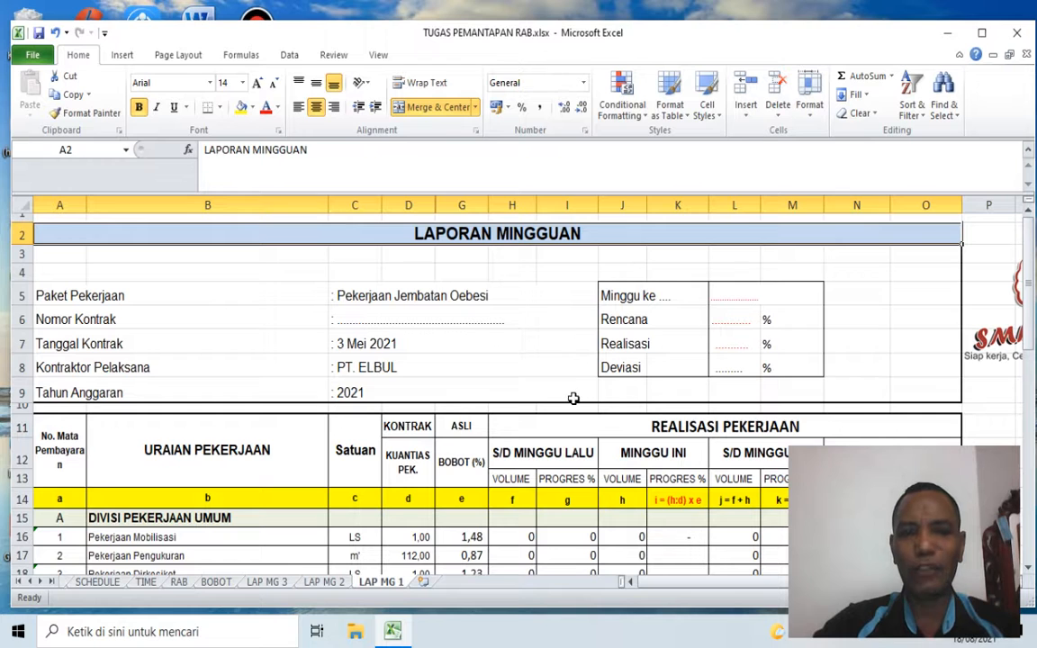
left_click(51, 301)
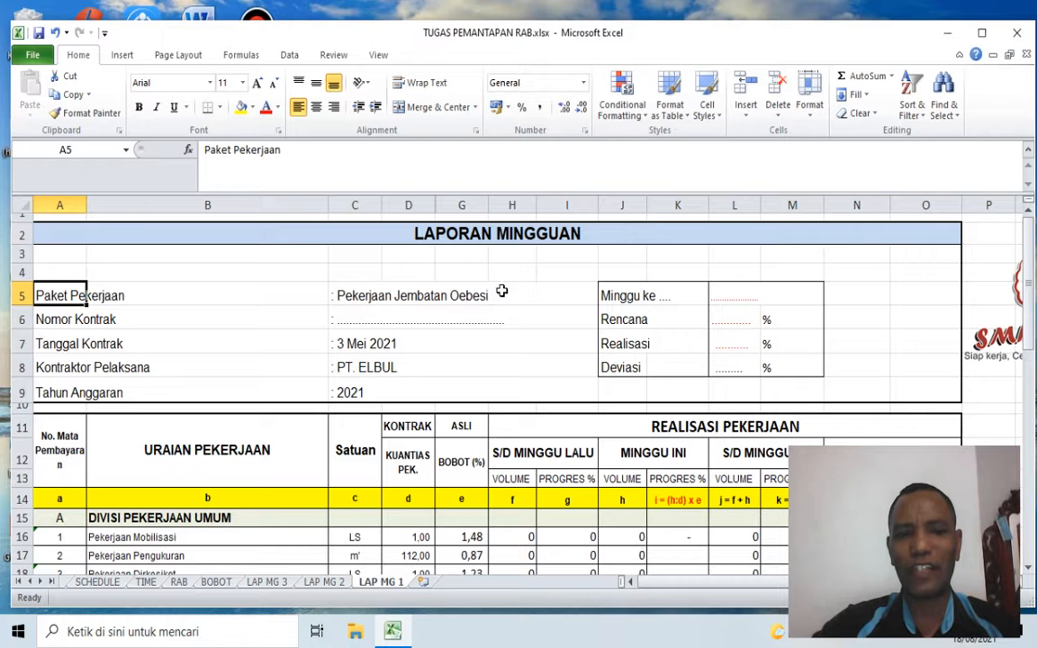
left_click(359, 295)
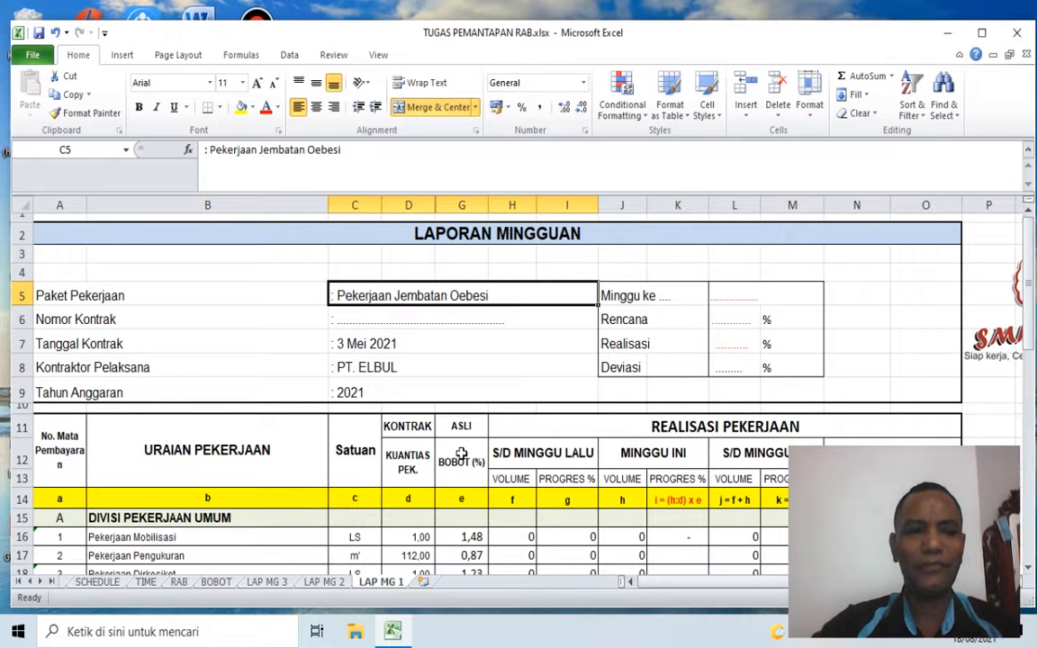
left_click(70, 324)
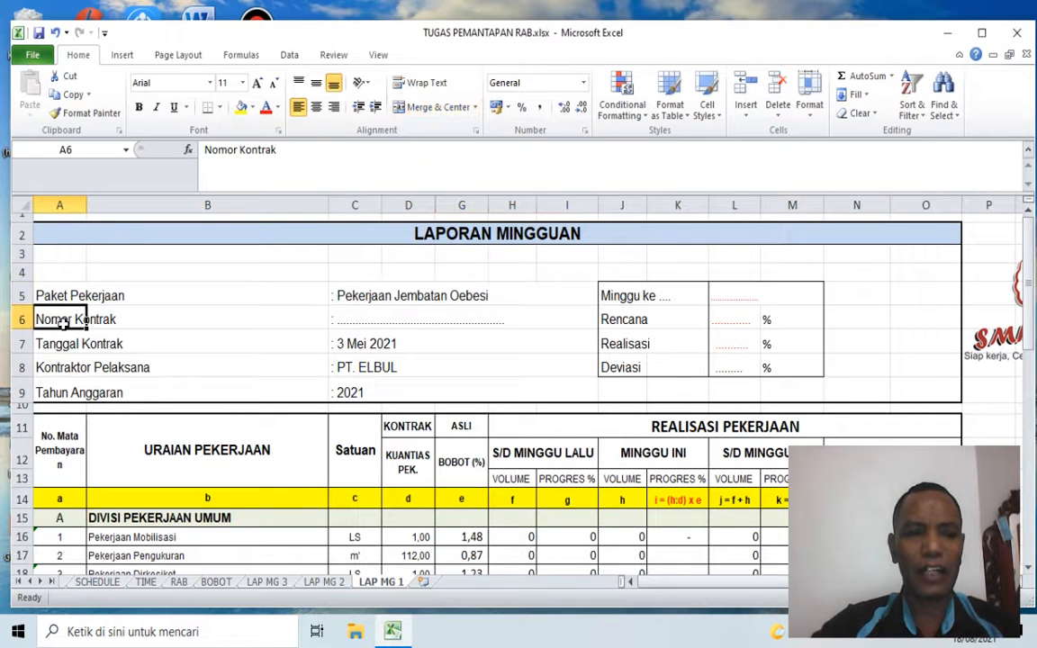
left_click(377, 321)
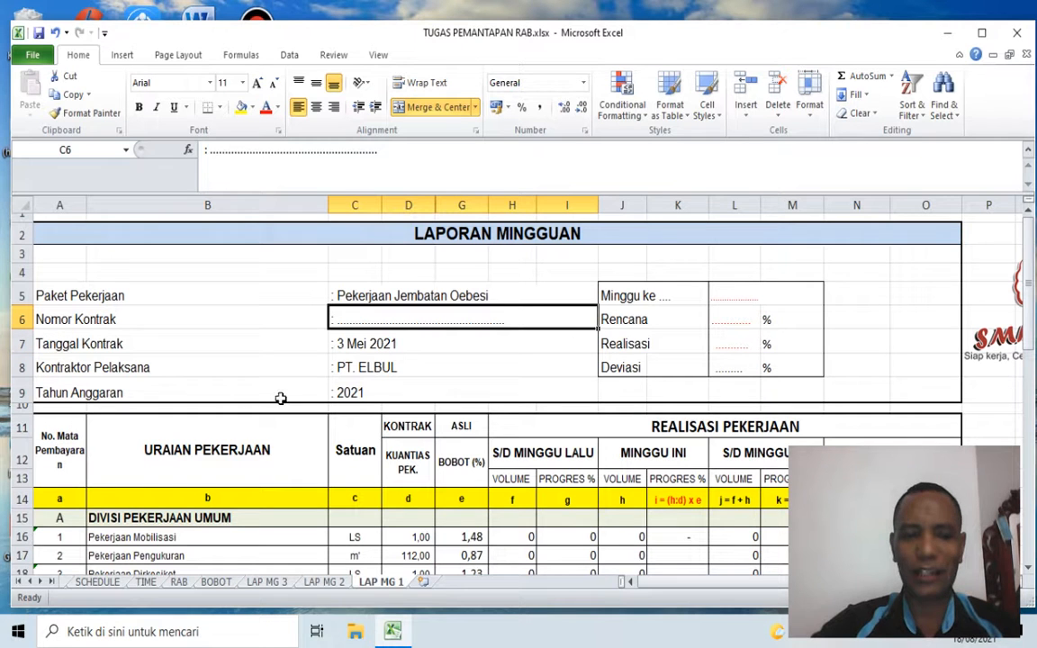
left_click(407, 344)
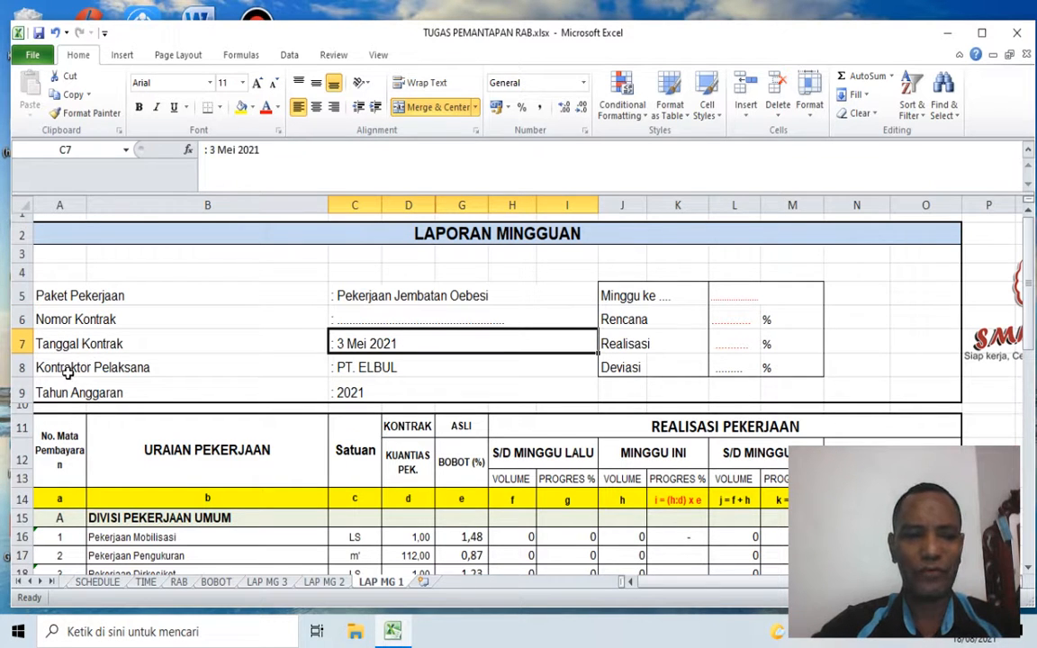
left_click(68, 372)
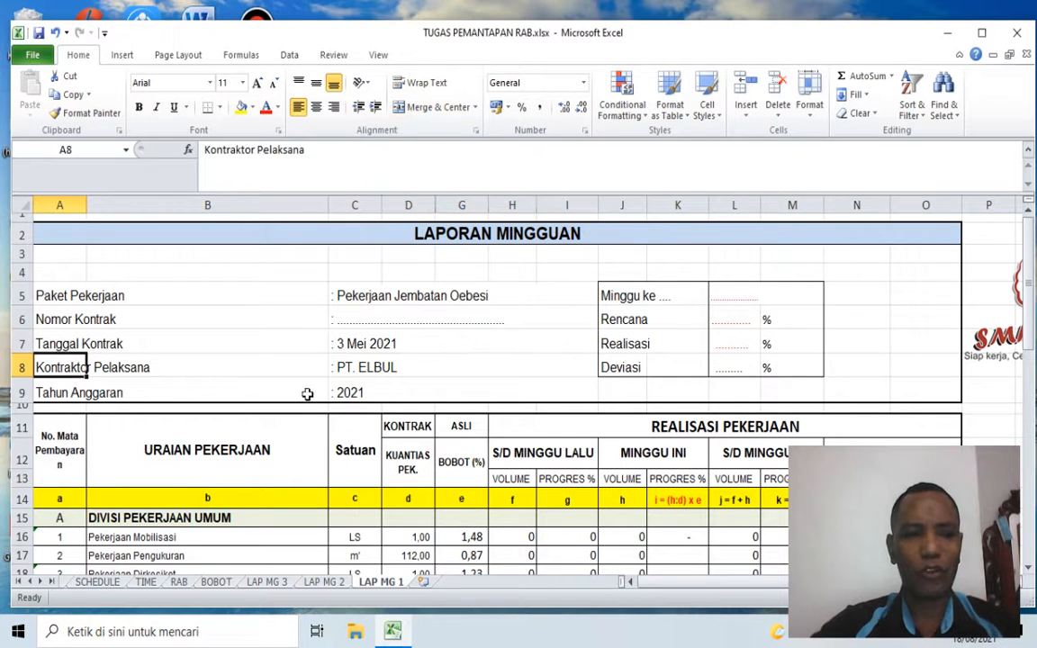
left_click(412, 368)
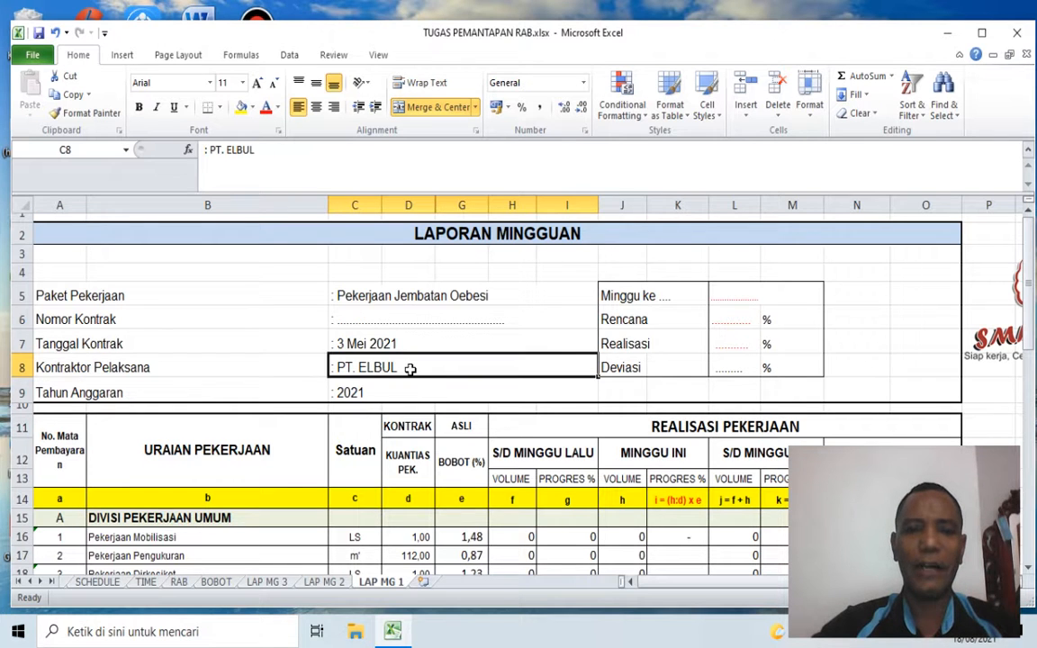
left_click(51, 393)
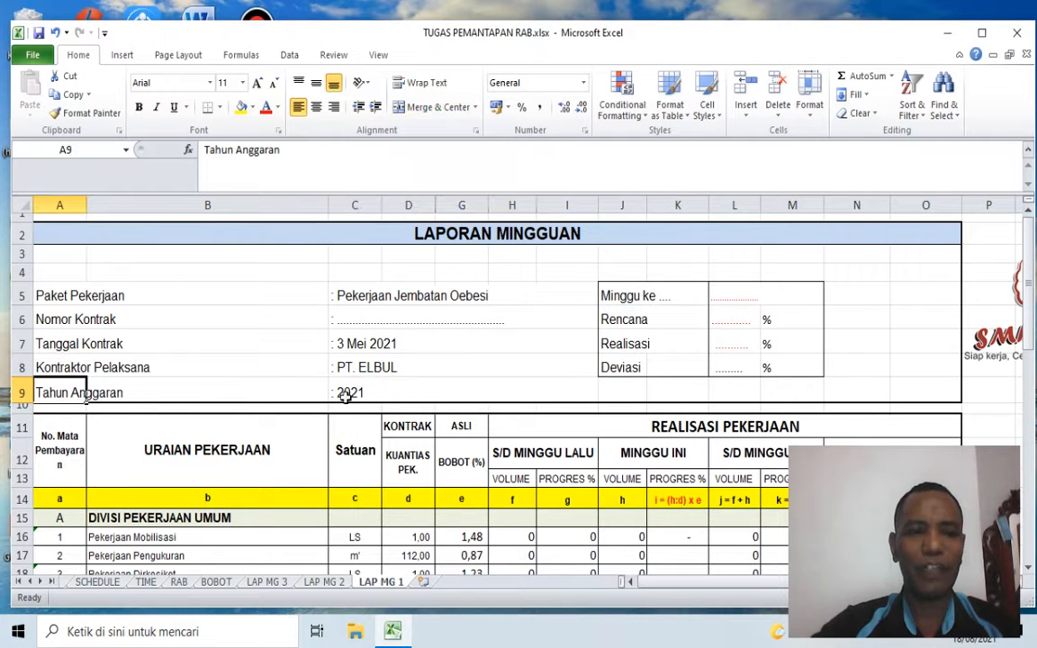
left_click(360, 392)
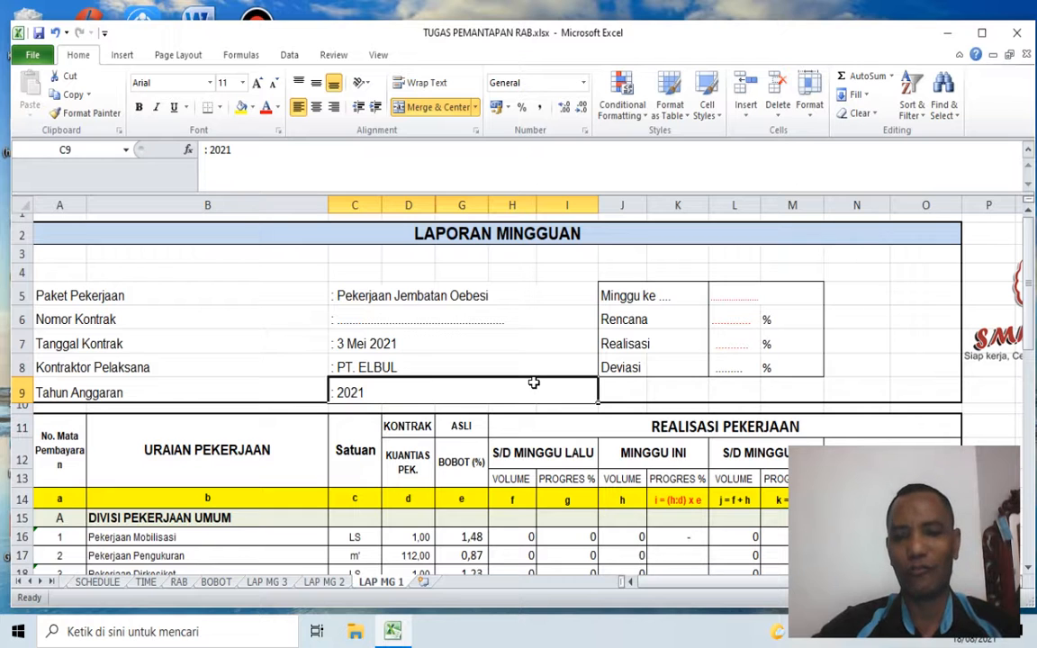
left_click(611, 345)
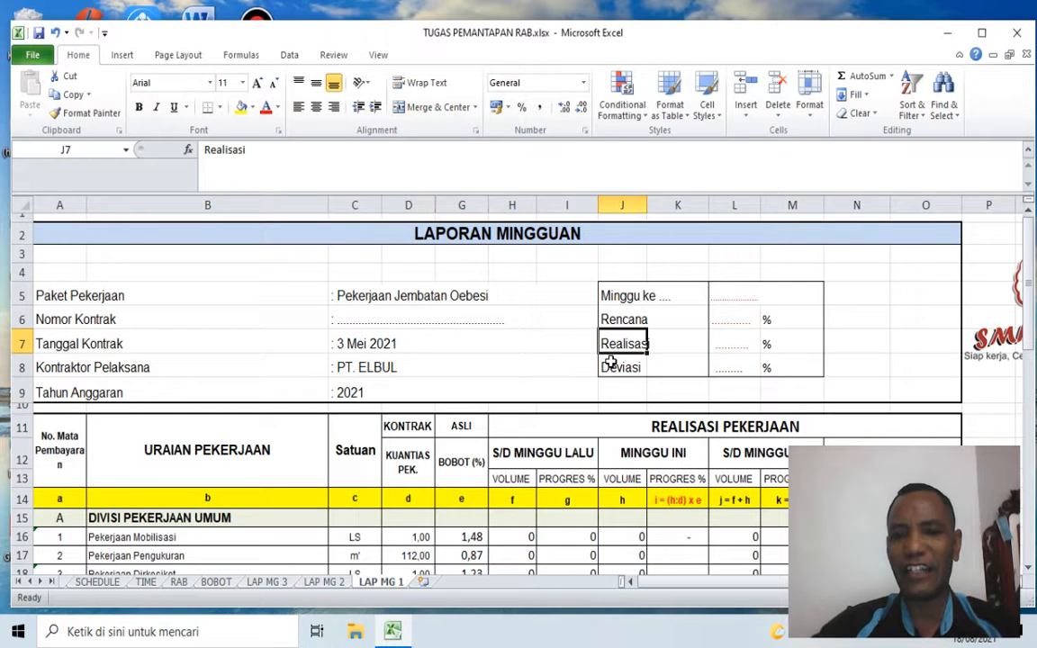
left_click(610, 365)
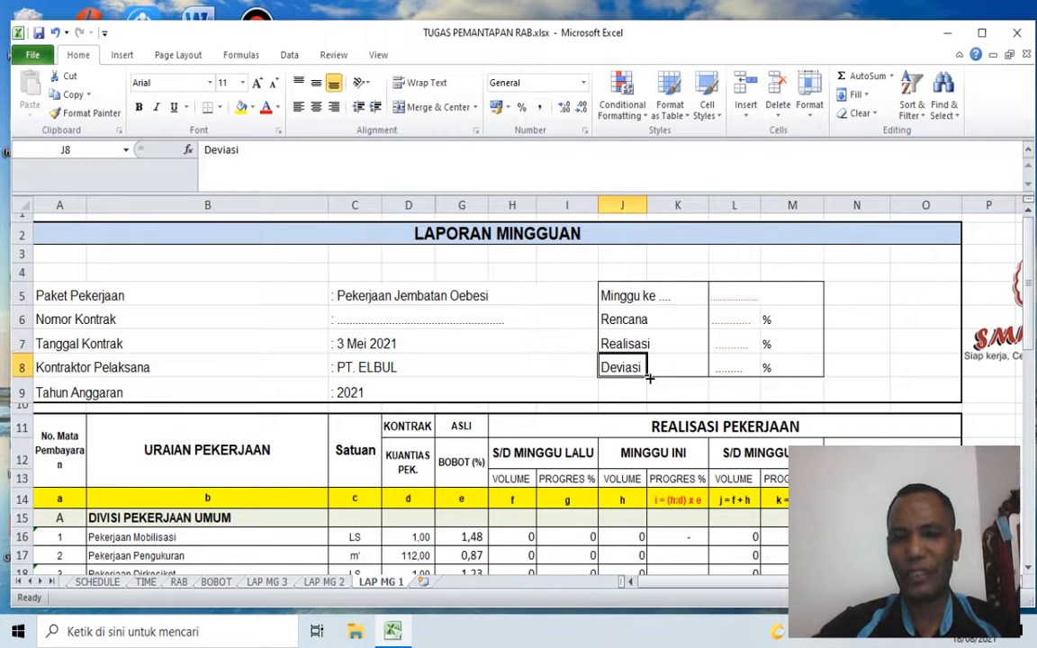
left_click(621, 297)
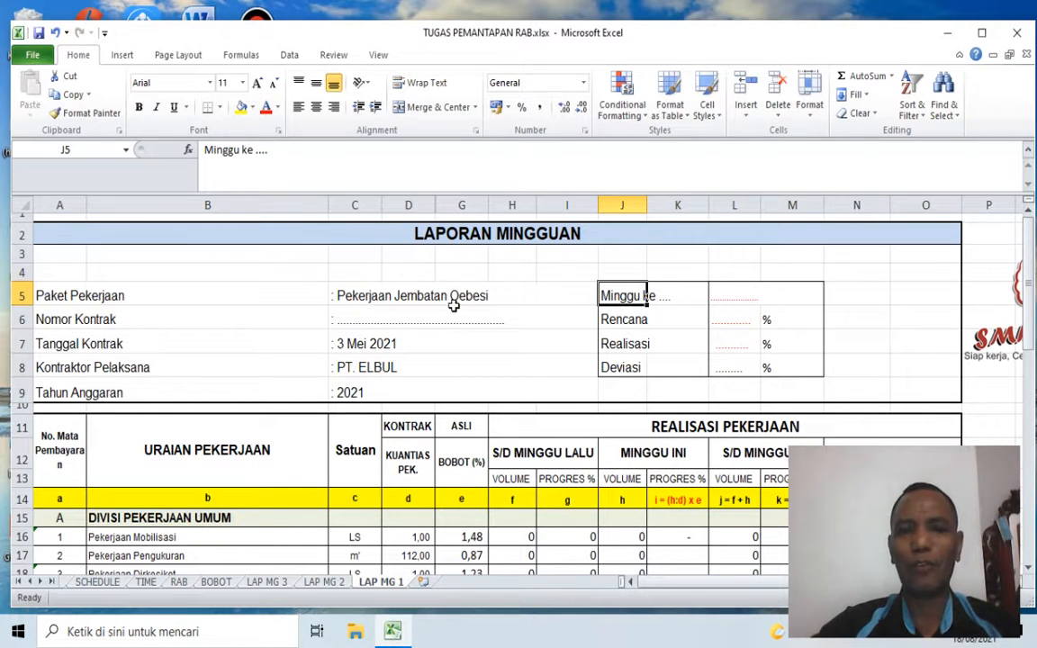
left_click(628, 389)
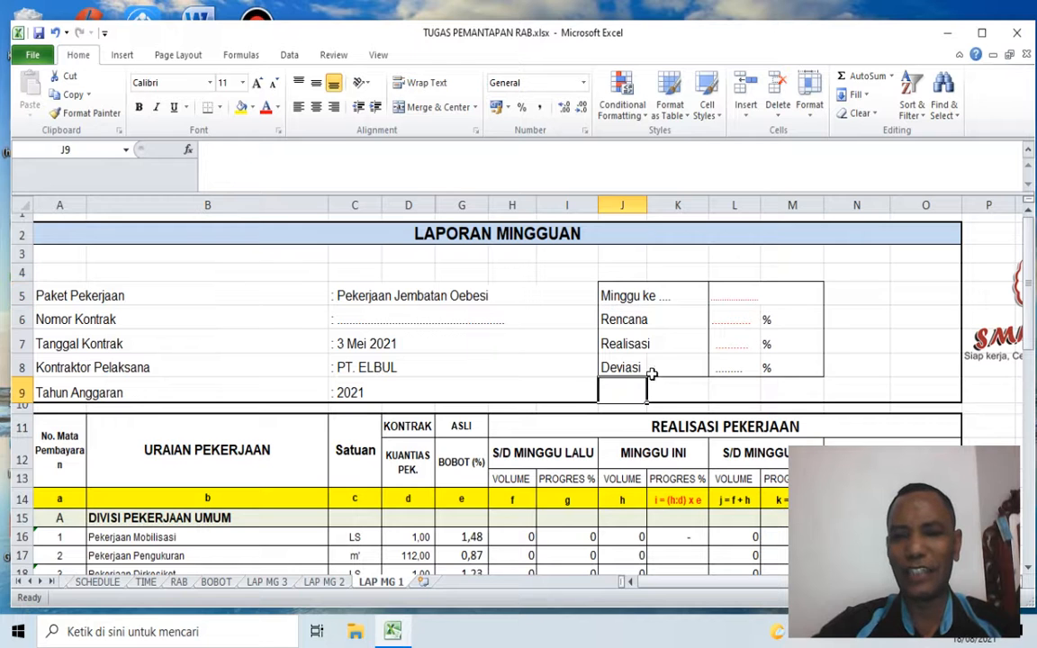
Step: Replace the dots in the week label in J5 so it reads "Minggu ke 1"
left_click(602, 296)
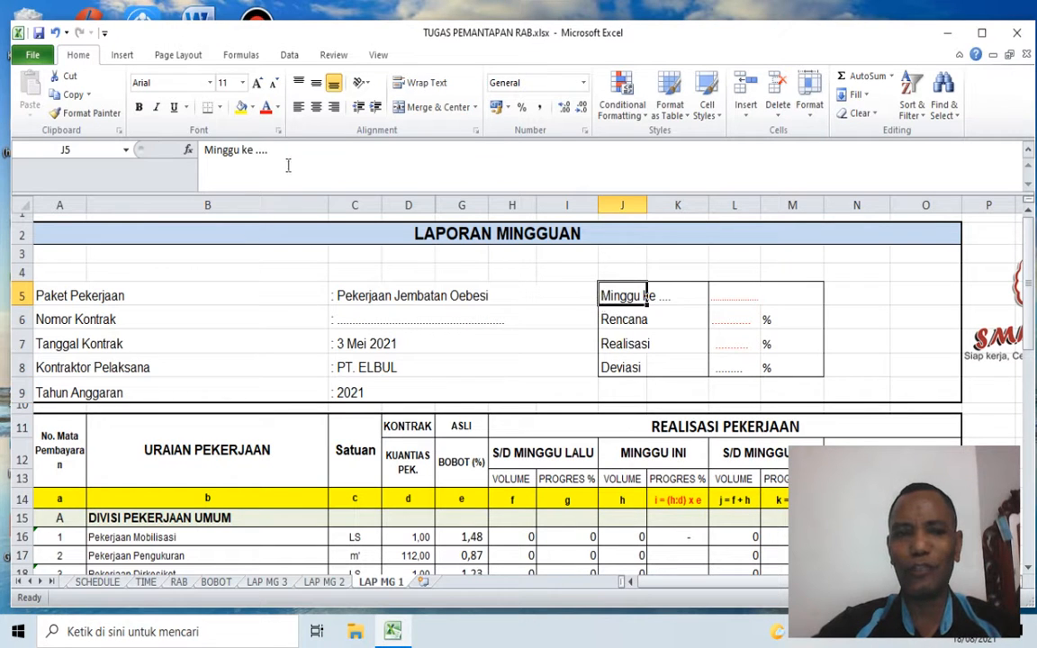
left_click_drag(254, 150, 271, 151)
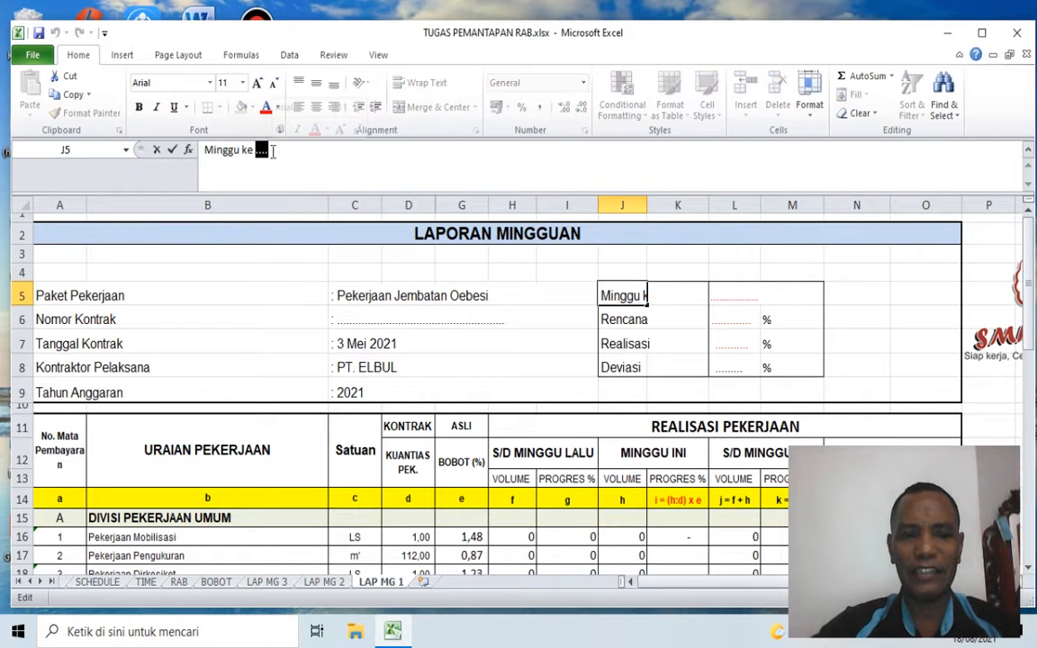
type("1")
left_click(864, 292)
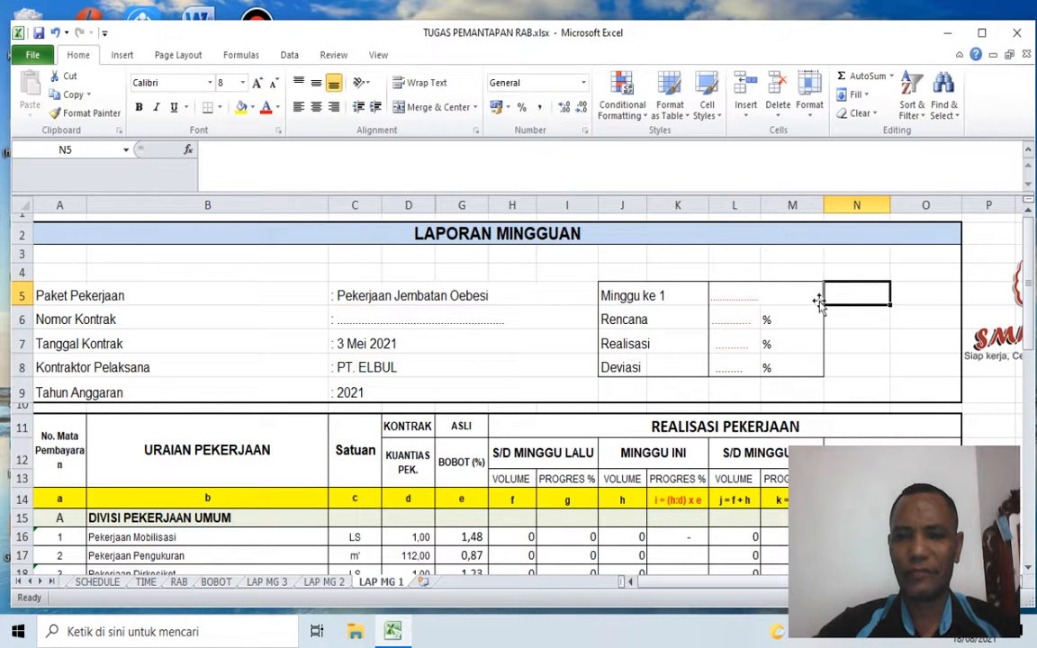
Step: Enter the reporting period "5 Mei s/d 11 Mei 2021" beside the week label in L5
left_click(717, 298)
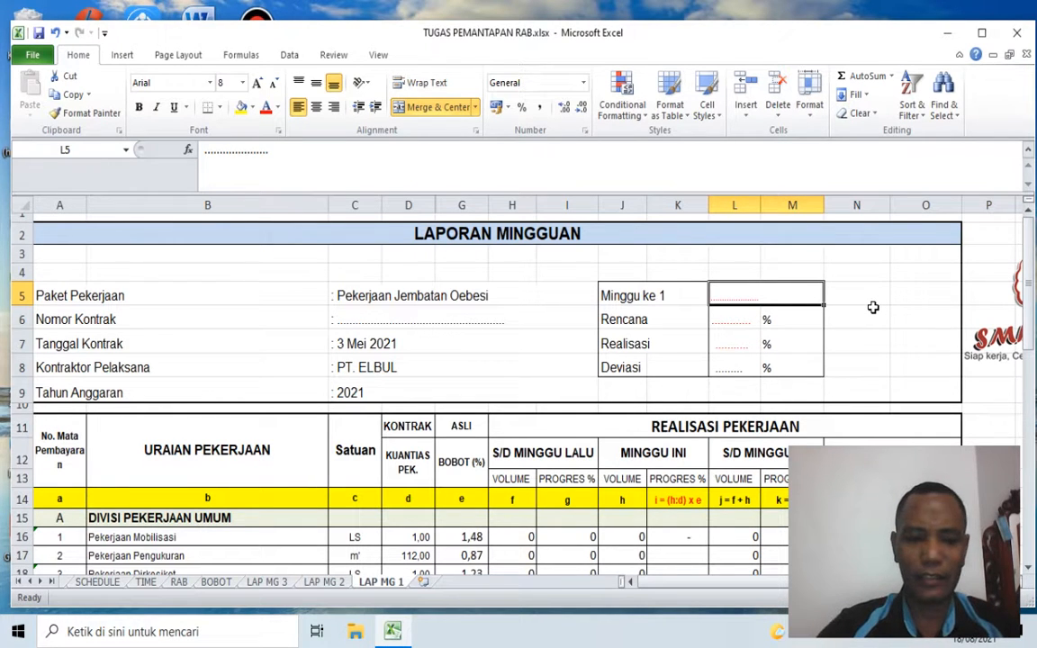
type("5")
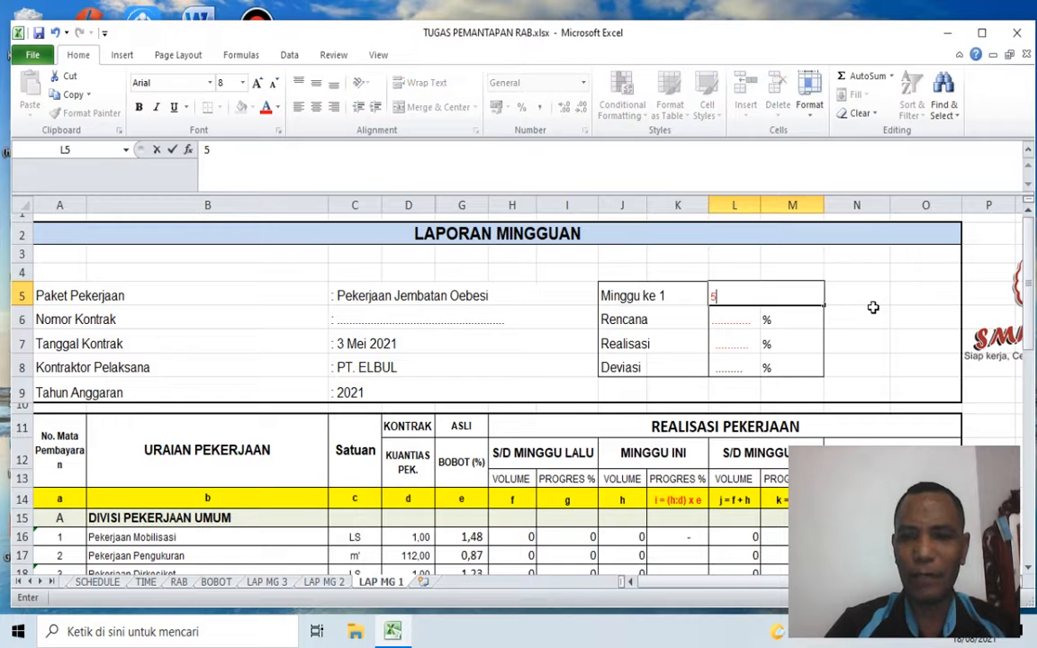
type(" Mei s/d 11 Mei 2021")
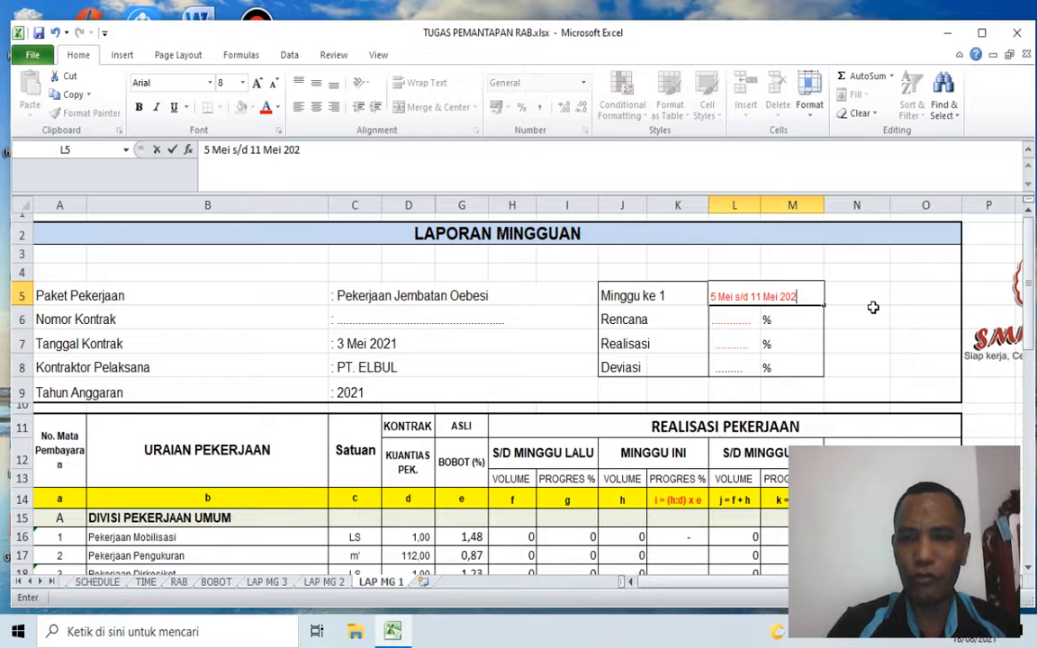
key("Return")
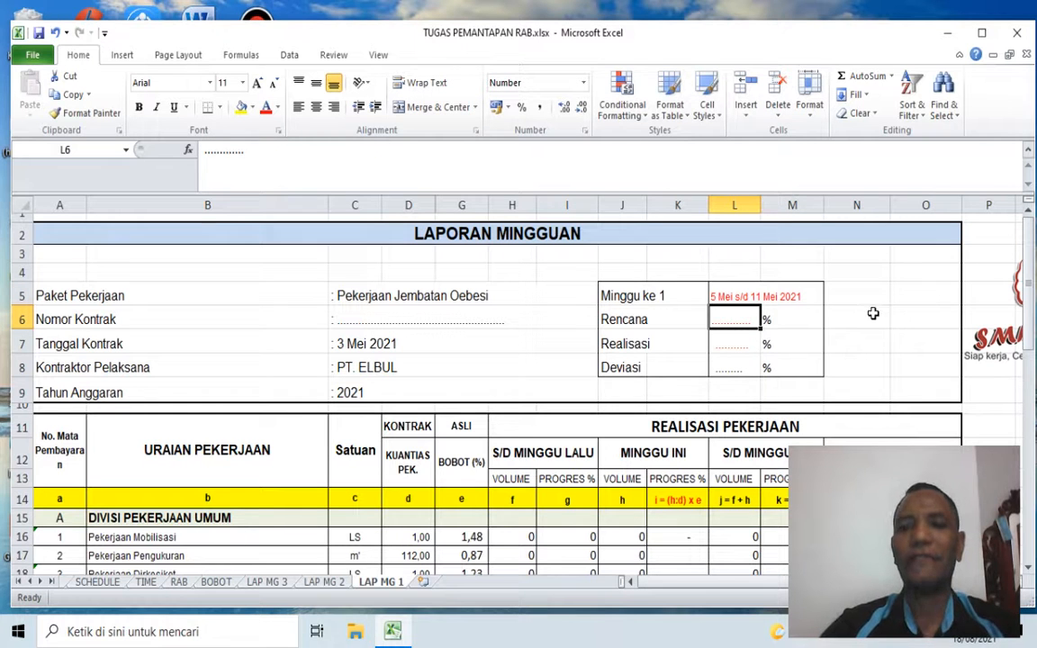
Step: Look up the first week's planned cumulative progress for Rencana in the RENCANA PROGRES KOMULATIF row of the TIME sheet
left_click(637, 320)
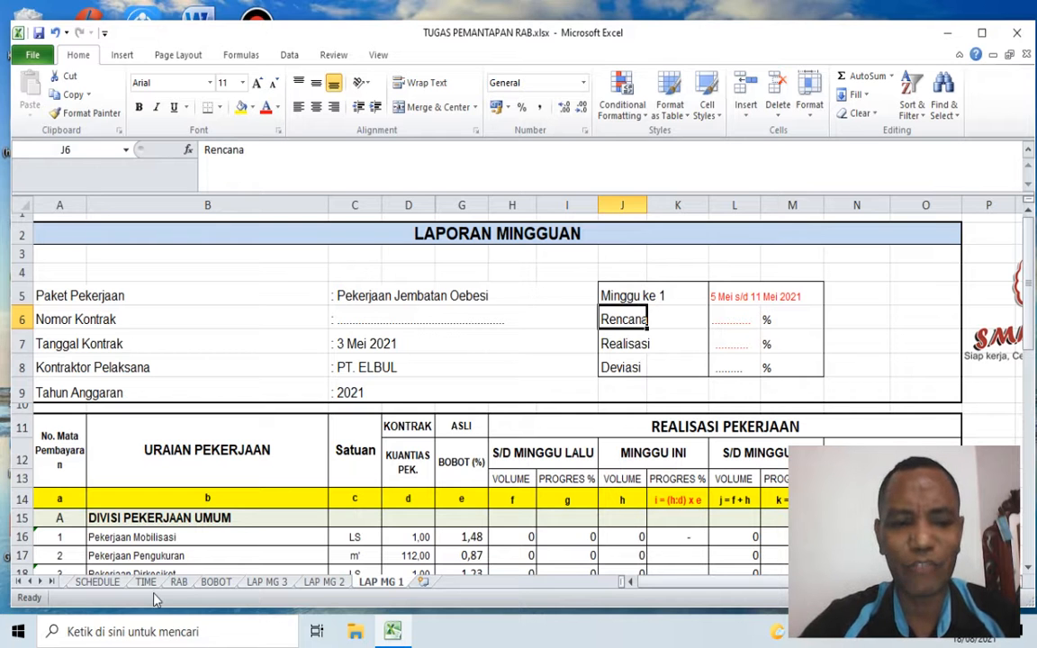
left_click(648, 297)
left_click(145, 581)
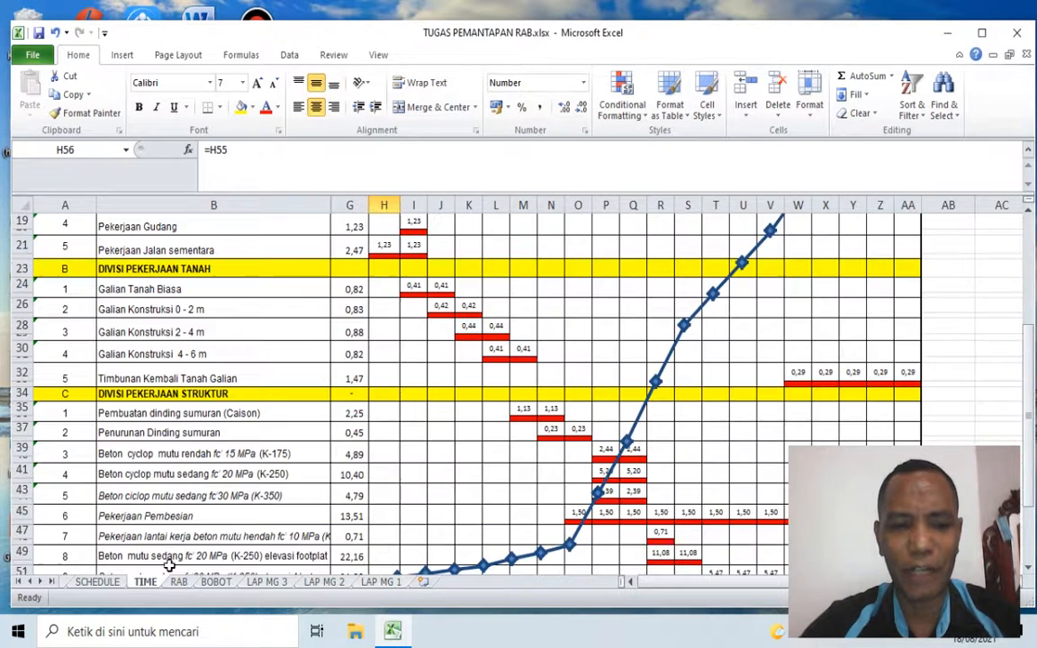
scroll(464, 474, "down", 5)
left_click(374, 496)
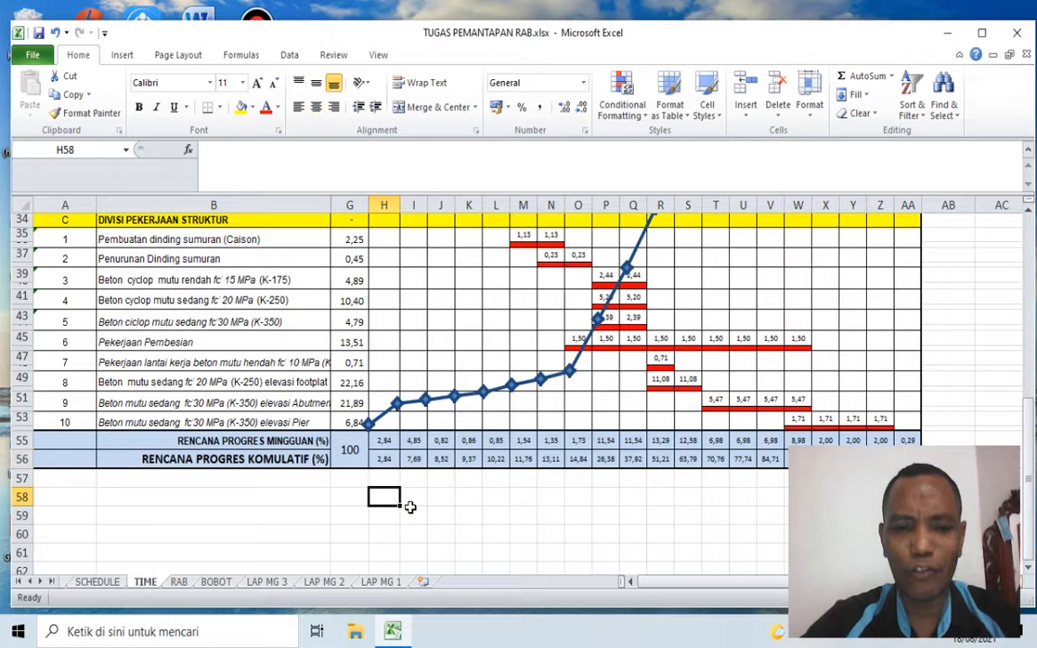
key("Up")
key("Up")
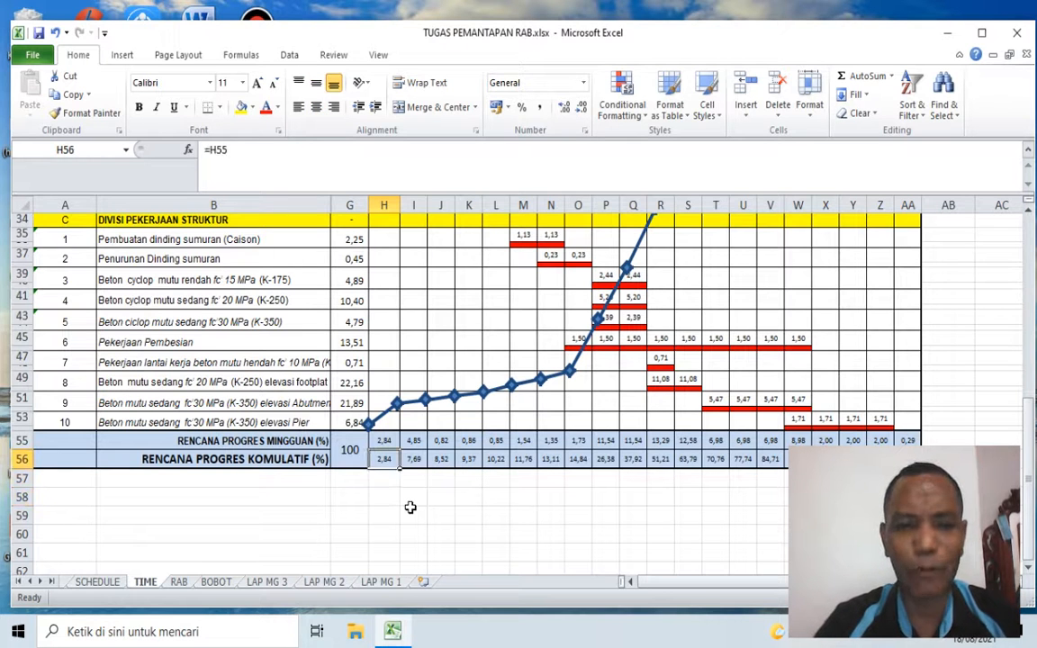
key("Left")
key("Left")
key("Left")
key("Right")
key("Right")
key("Right")
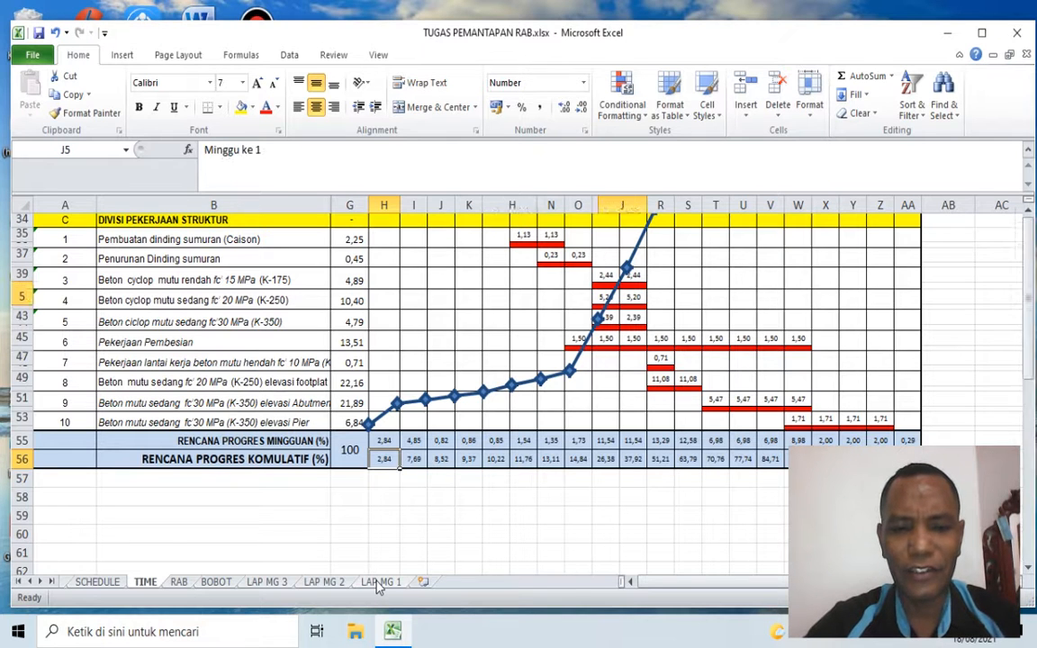
Step: Link the Rencana value in L6 of LAP MG 1 to the first week's cumulative planned progress with =TIME!H56
left_click(379, 582)
key("Down")
key("Right")
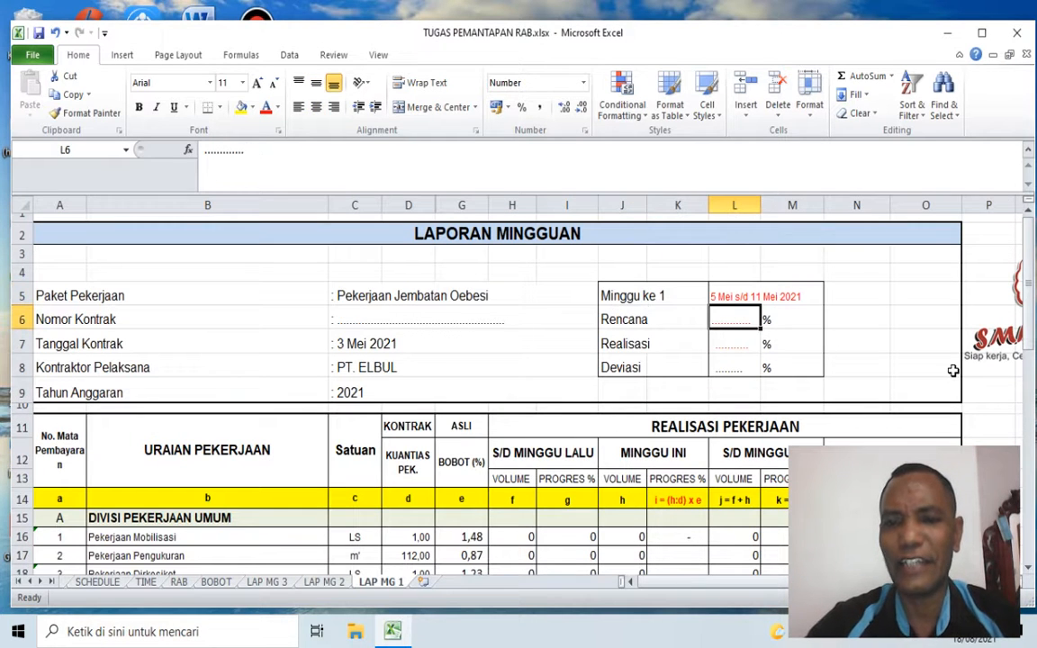
type("=")
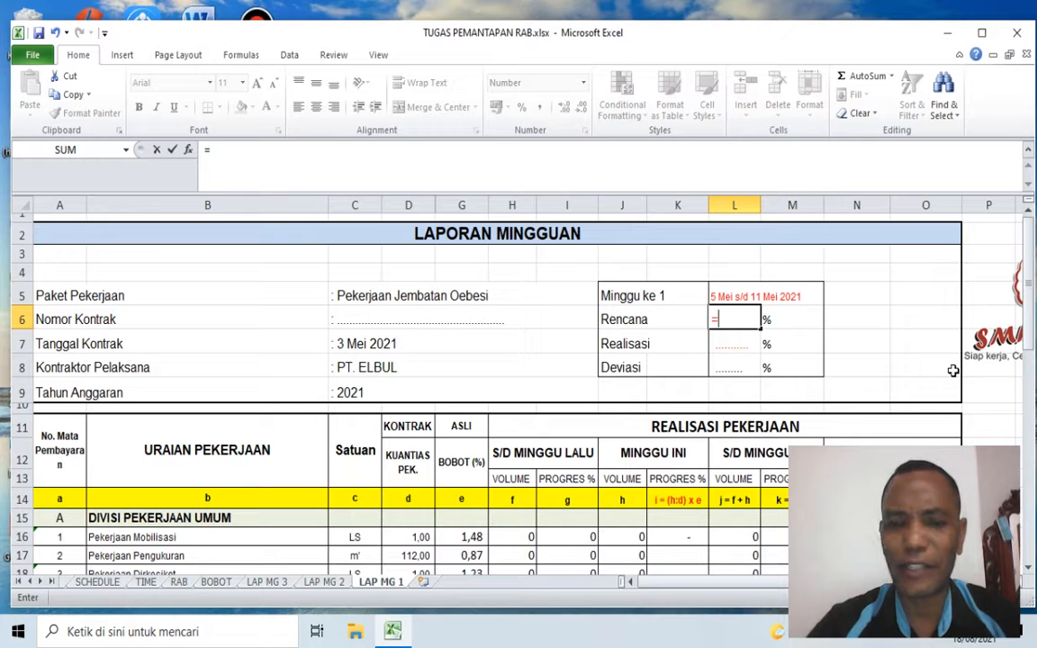
left_click(146, 582)
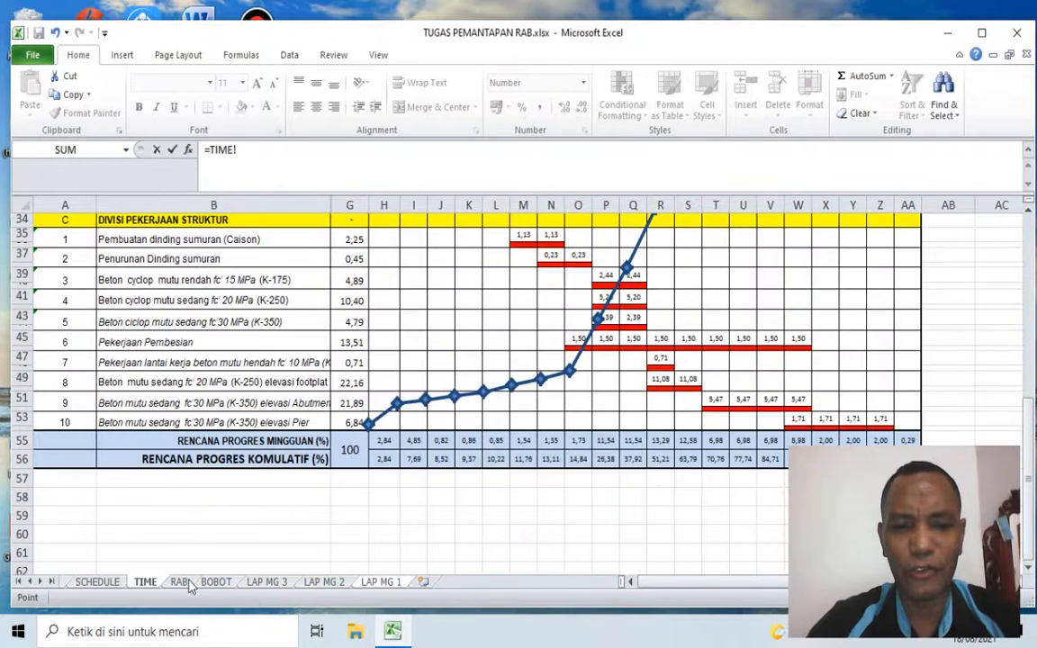
left_click(383, 458)
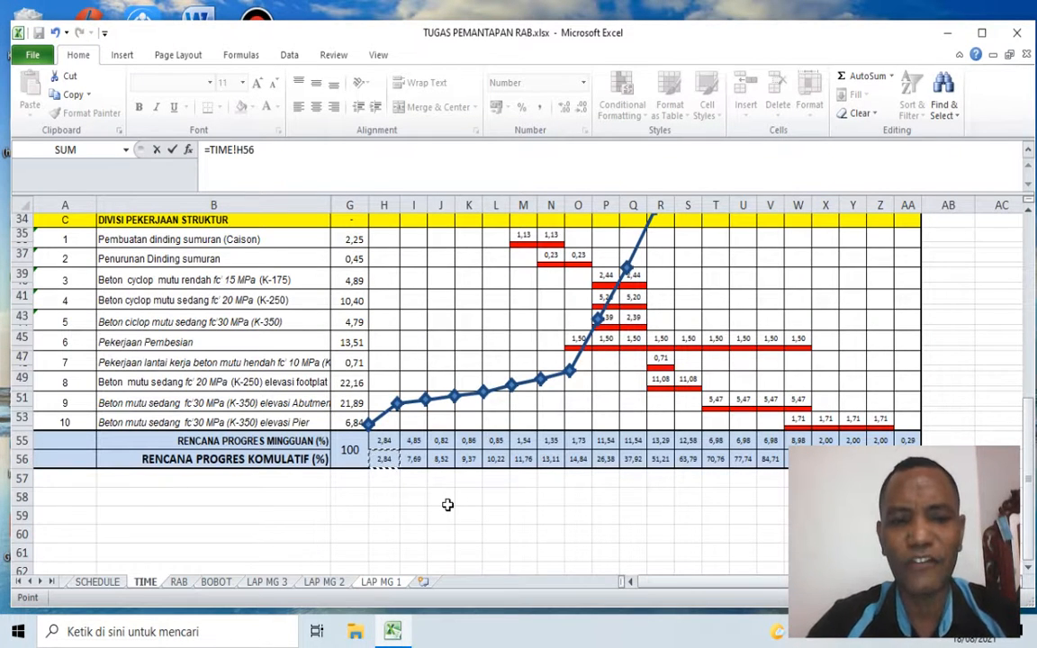
scroll(447, 504, "up", 4)
scroll(447, 505, "up", 7)
scroll(439, 312, "down", 13)
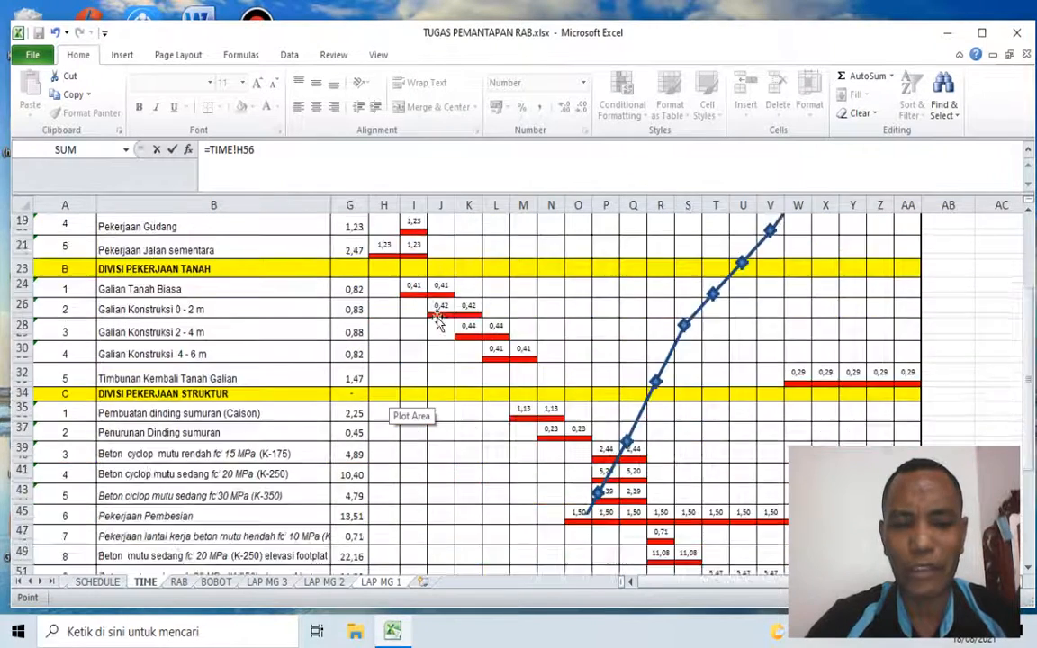
key("Return")
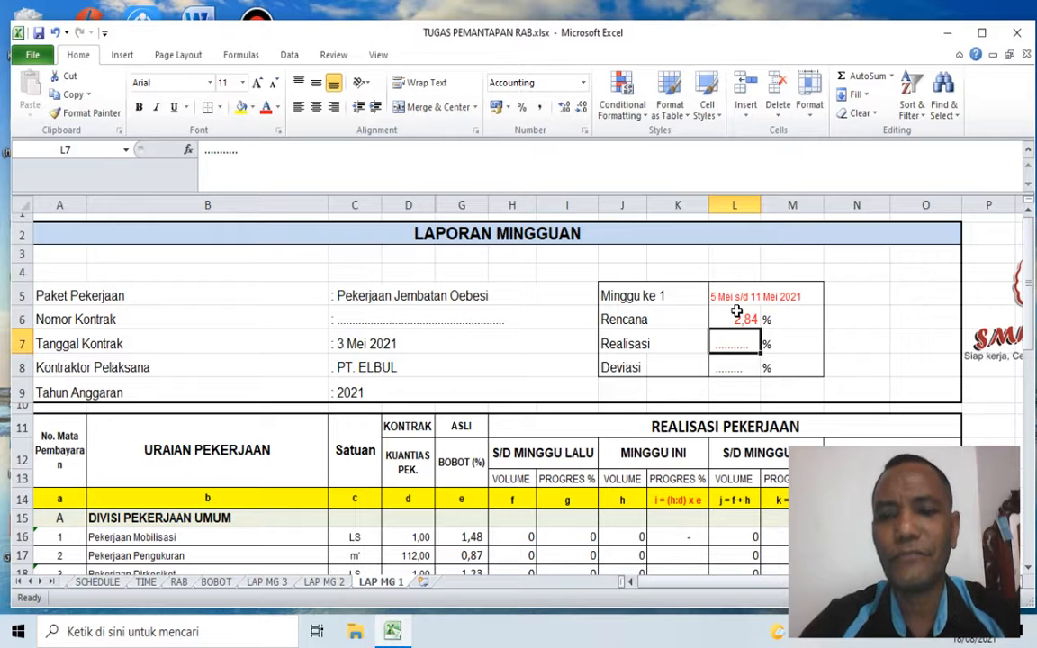
left_click(736, 313)
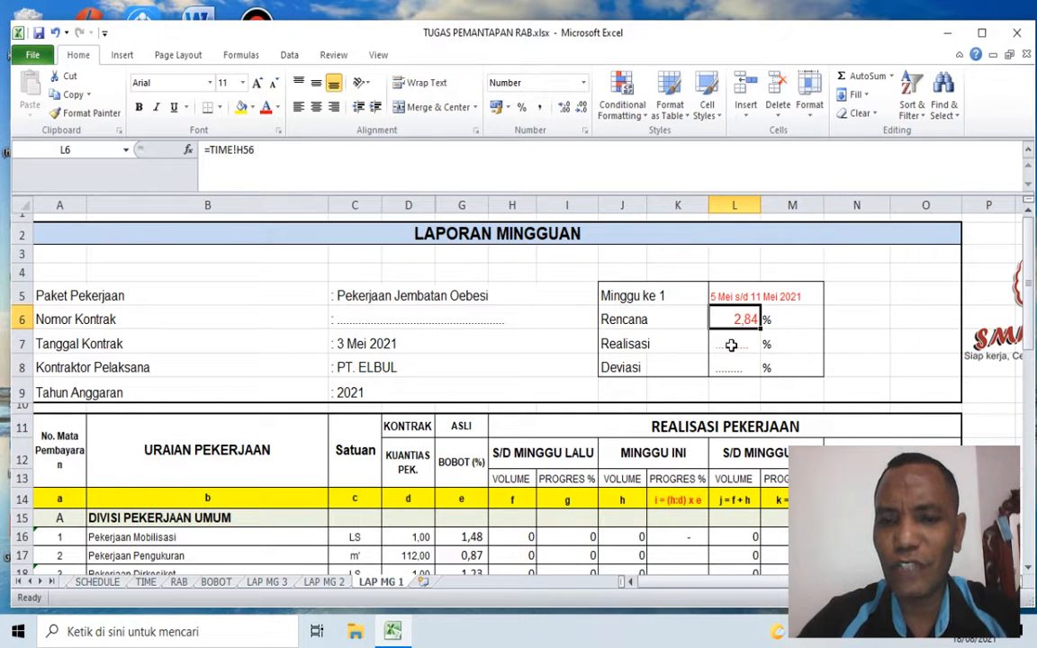
Step: Link the Realisasi value in L7 to the S/D MINGGU INI progress in the TOTAL (A + B + C) row with =M41
left_click(732, 344)
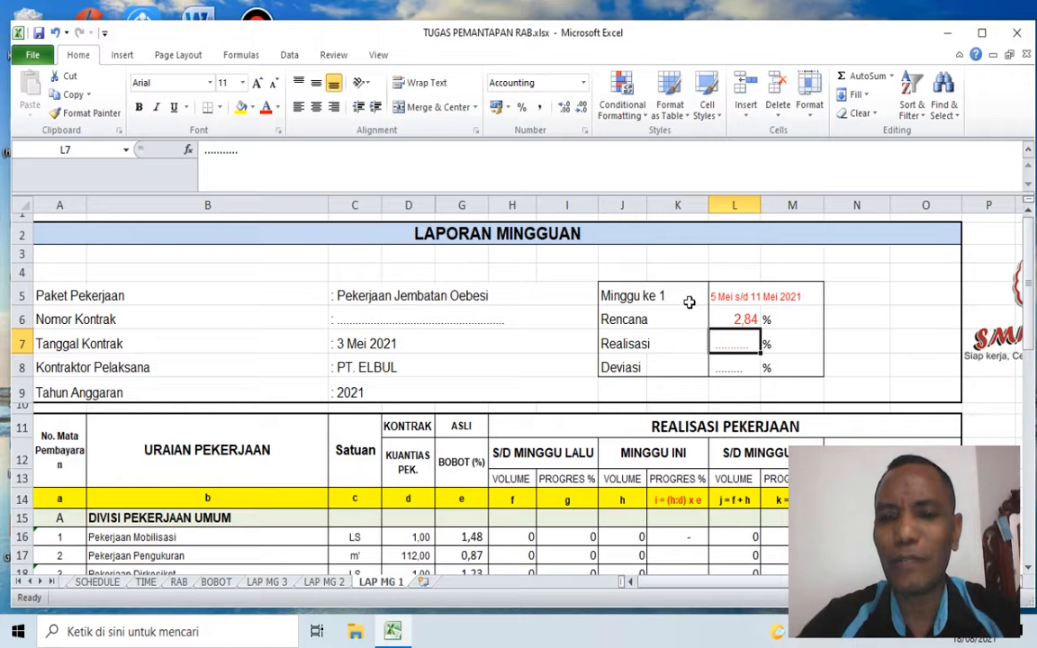
left_click(657, 297)
scroll(707, 415, "down", 3)
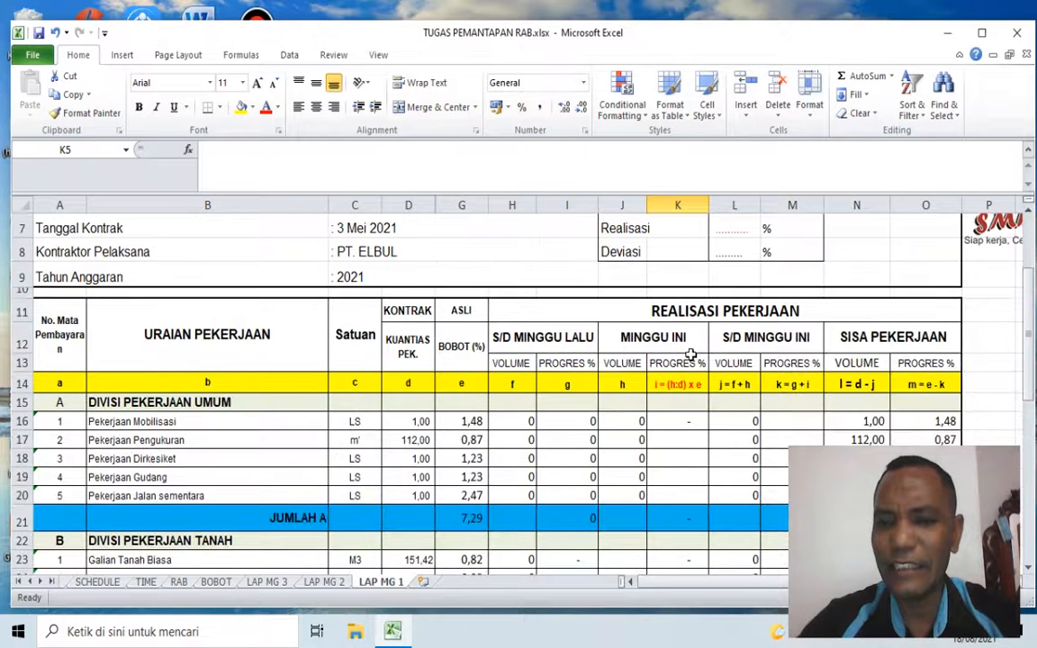
scroll(720, 256, "down", 2)
scroll(752, 261, "up", 3)
left_click(734, 235)
scroll(818, 269, "up", 2)
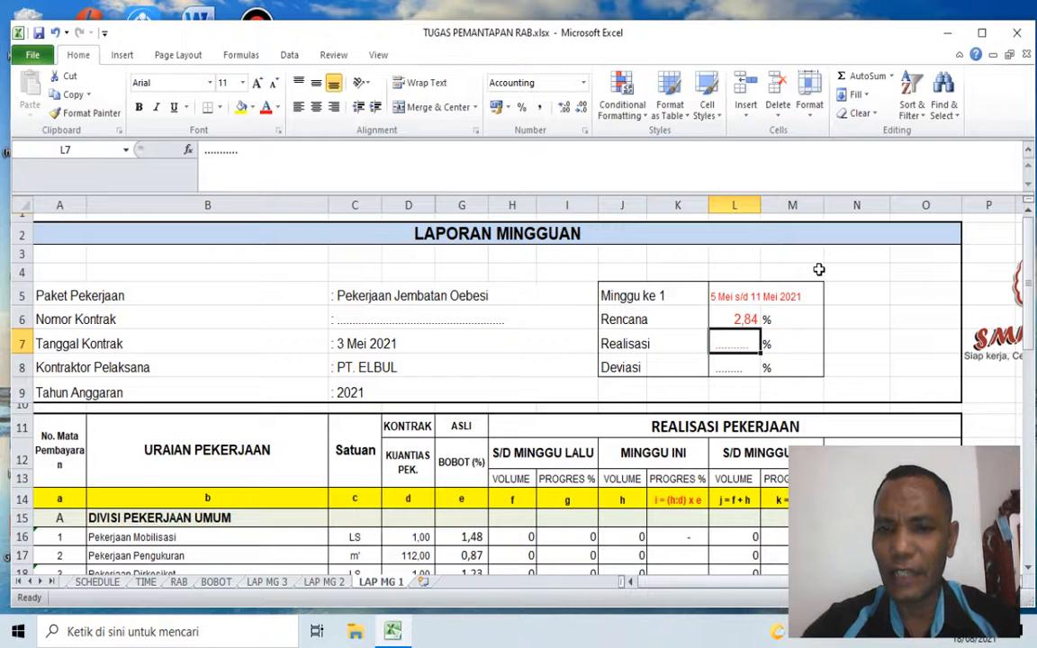
type("=")
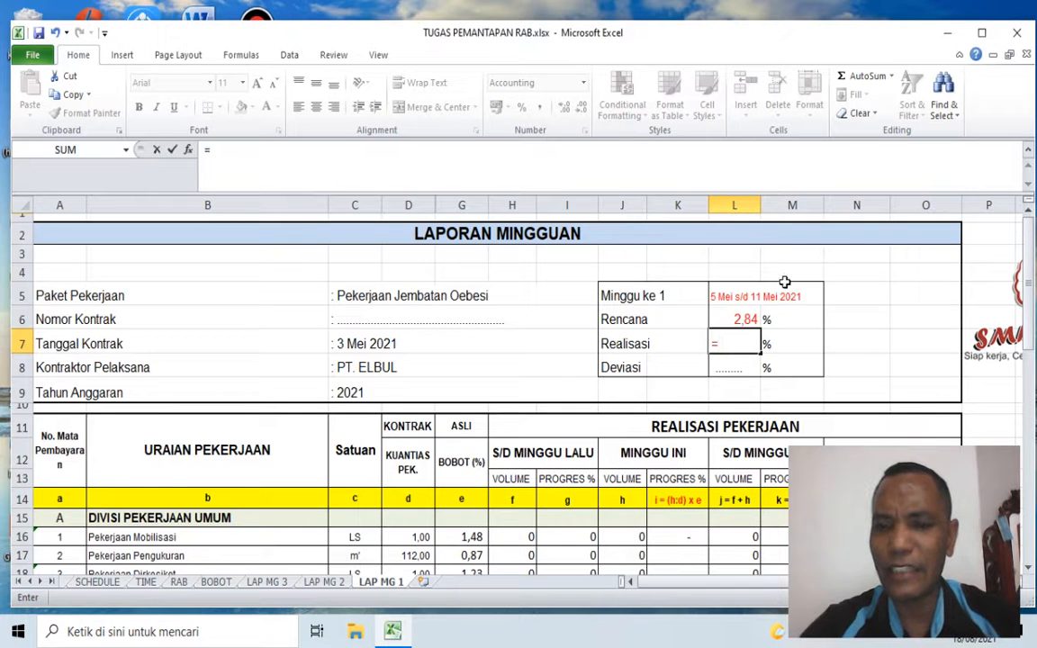
scroll(641, 347, "down", 2)
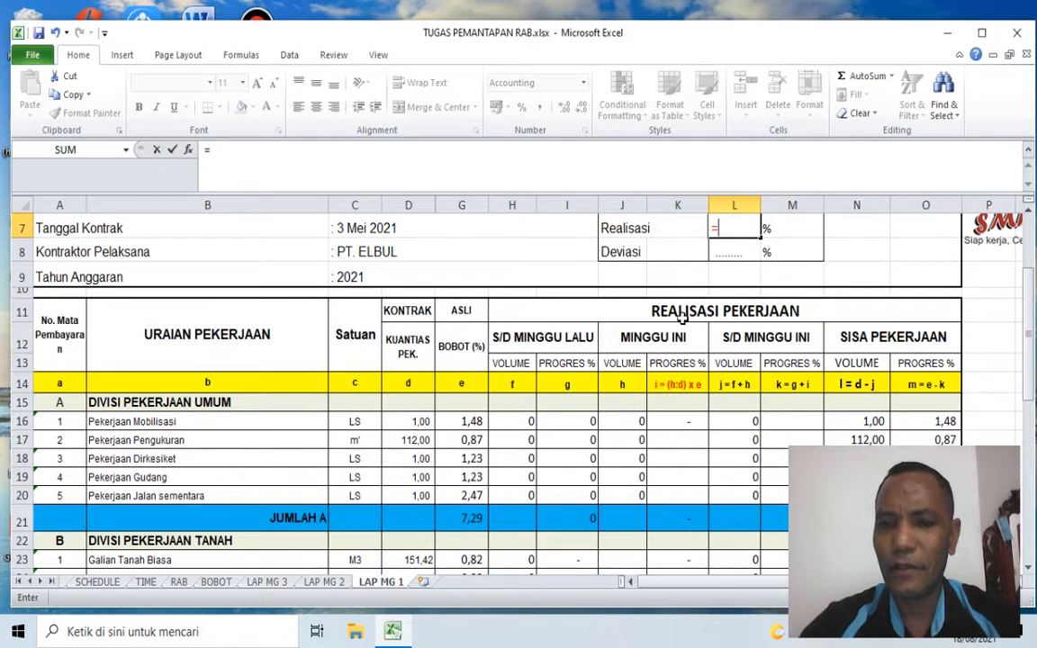
left_click(652, 310)
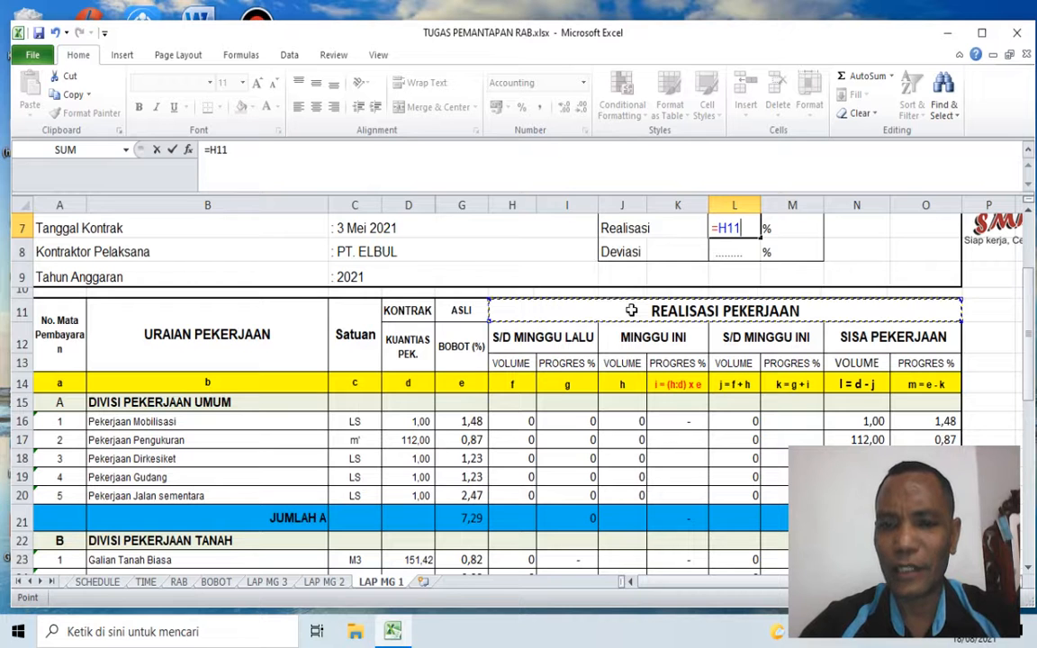
left_click(791, 351)
scroll(791, 362, "down", 6)
scroll(791, 362, "down", 4)
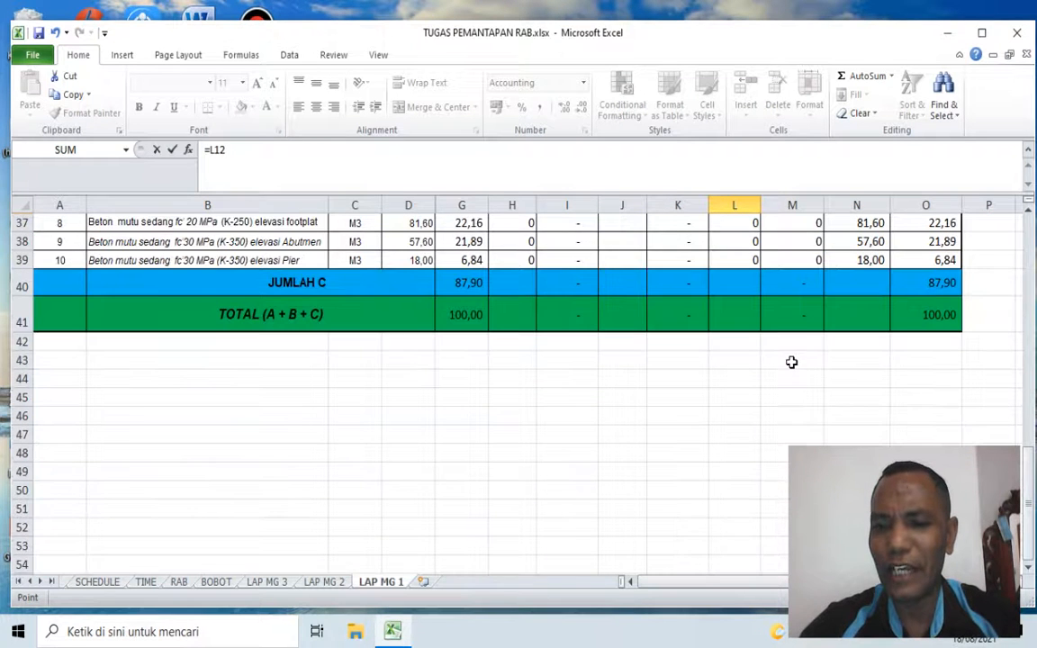
left_click(789, 315)
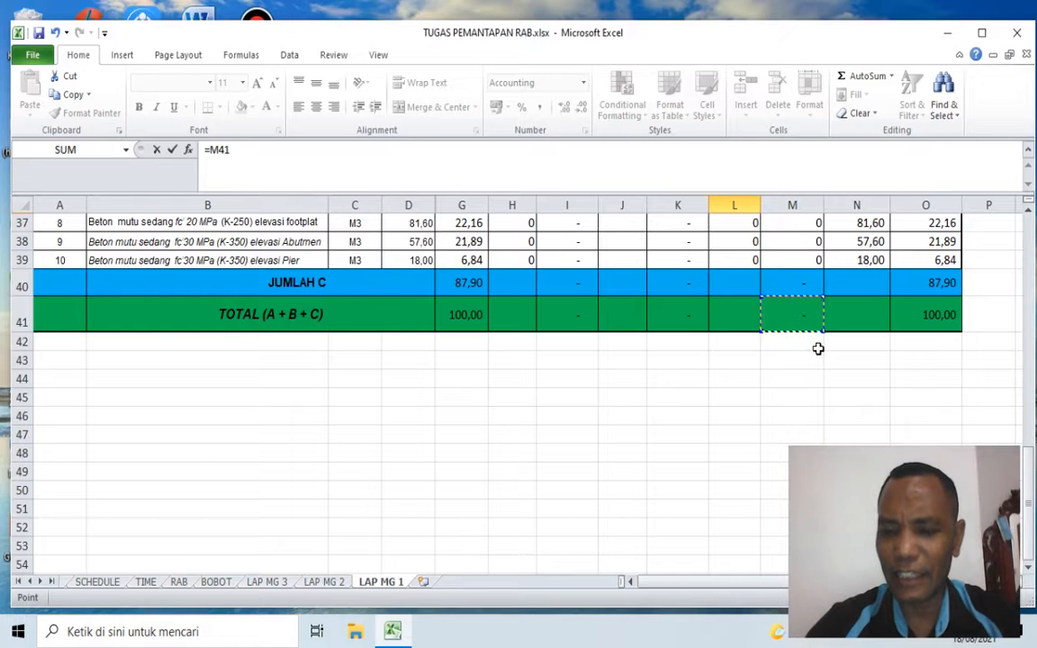
key("Return")
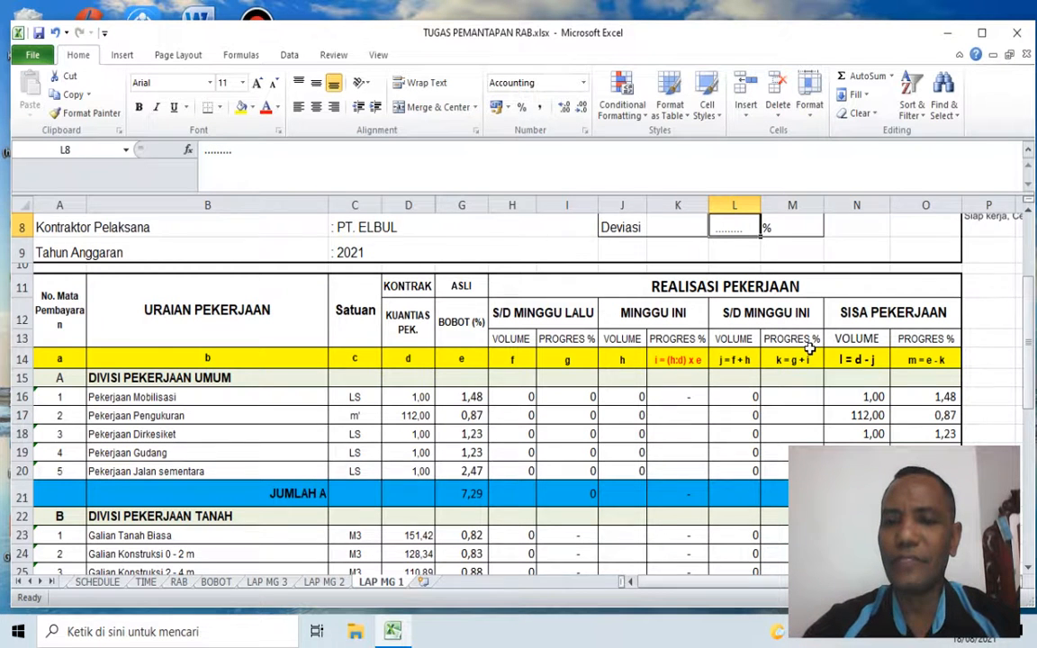
scroll(810, 349, "up", 2)
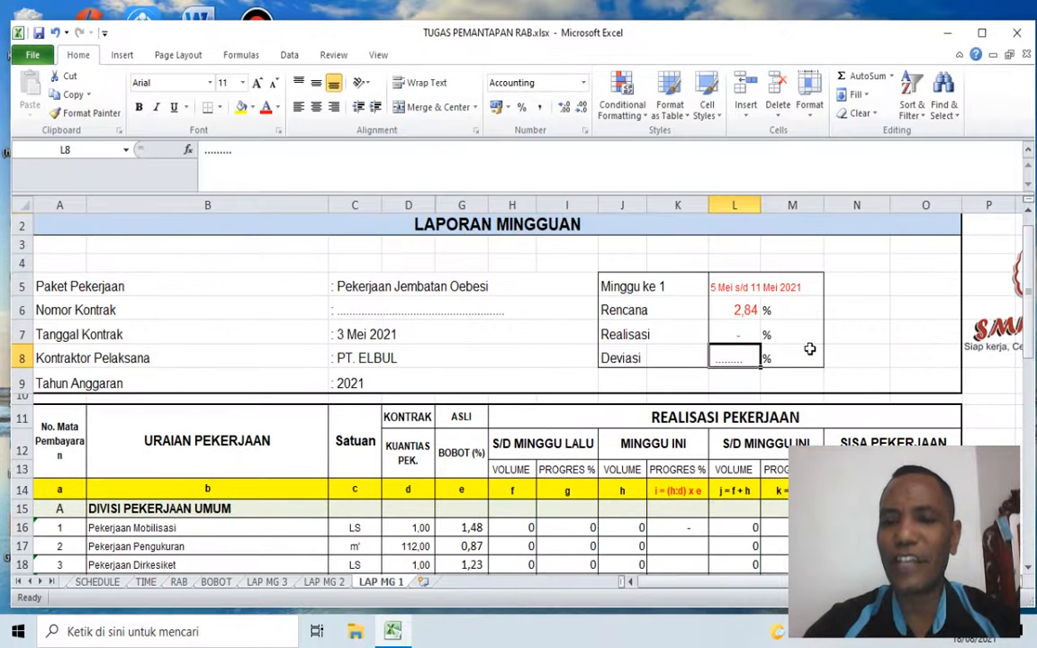
left_click(732, 332)
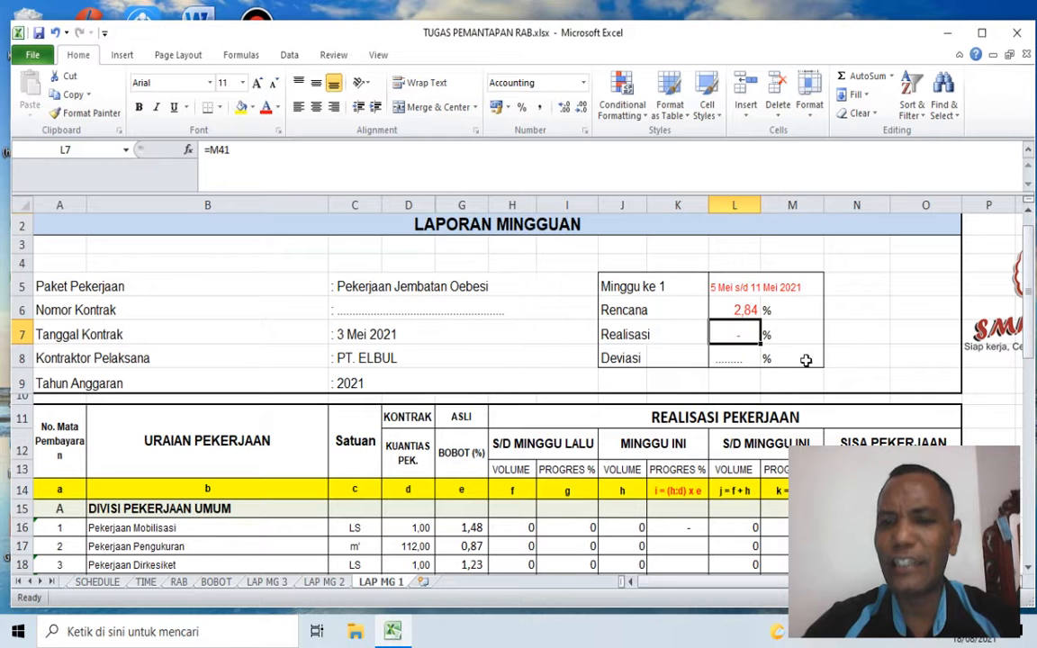
Step: Calculate Deviasi in L8 as Rencana minus Realisasi with the formula =L6-L7
left_click(739, 358)
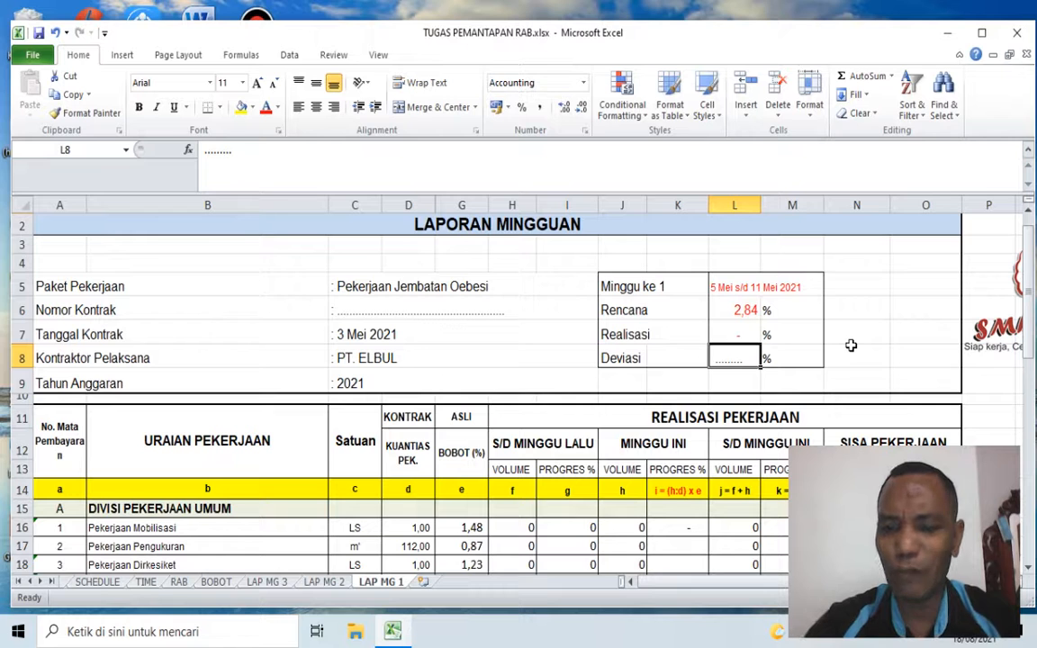
type("=")
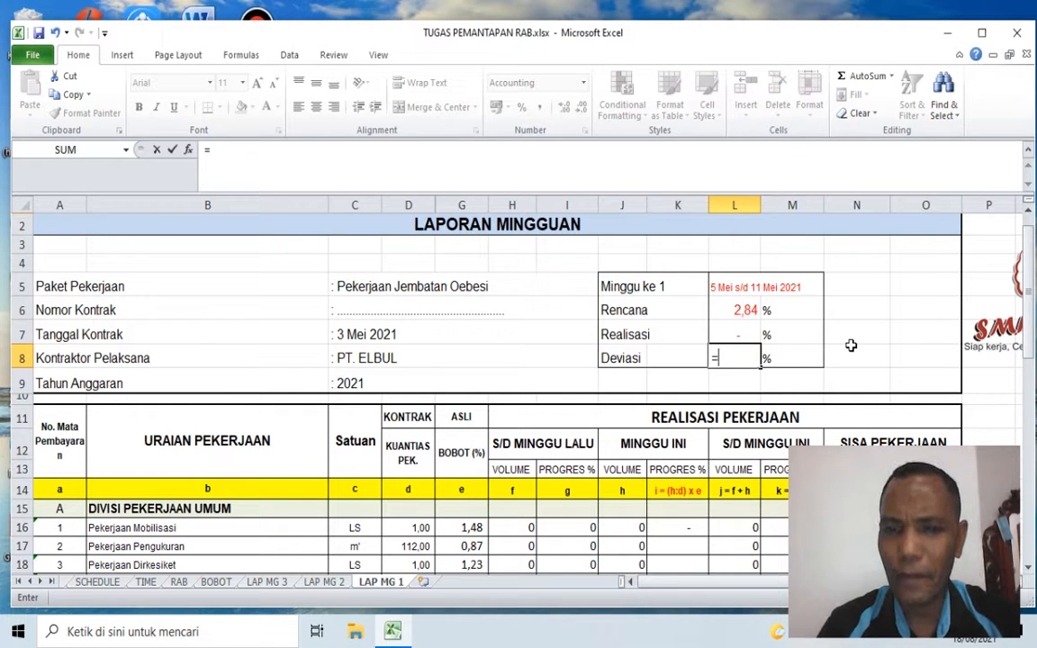
key("Up")
key("Up")
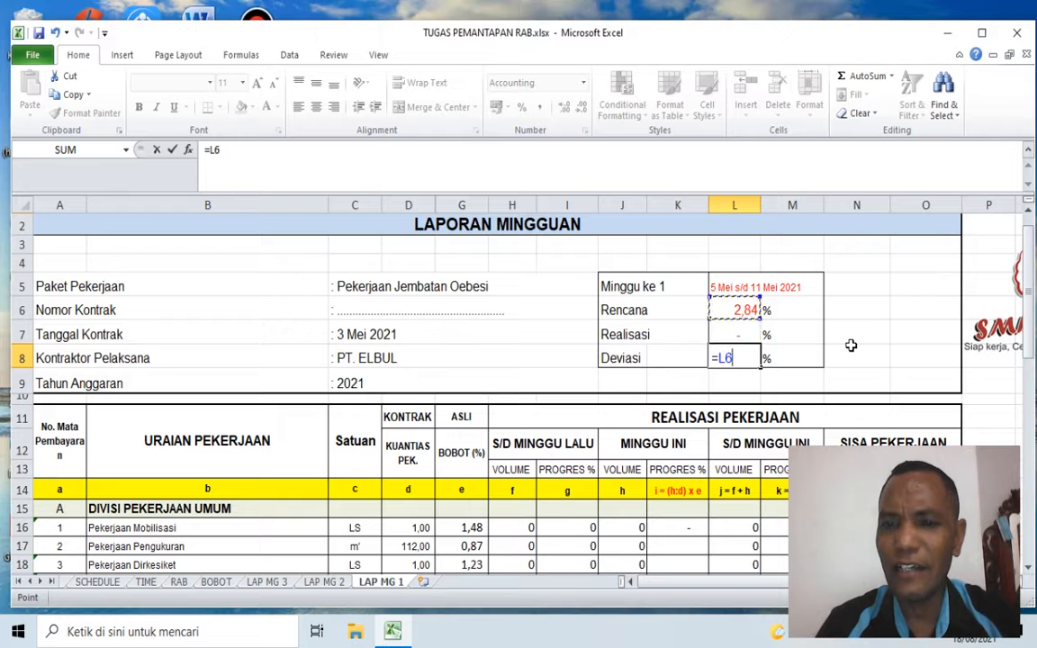
type("-")
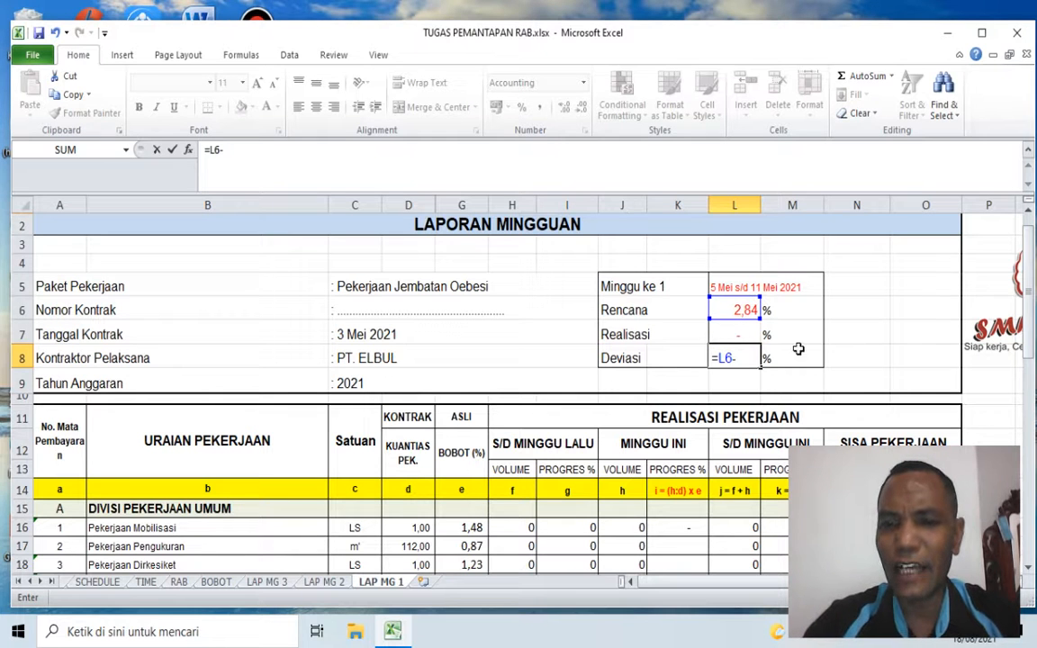
key("Up")
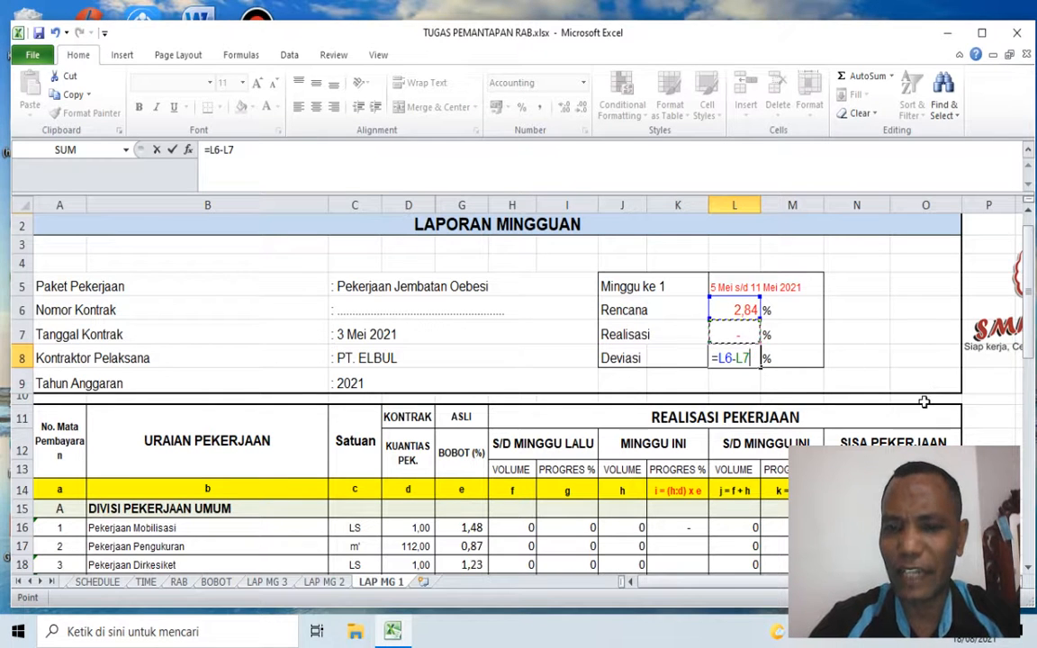
key("Return")
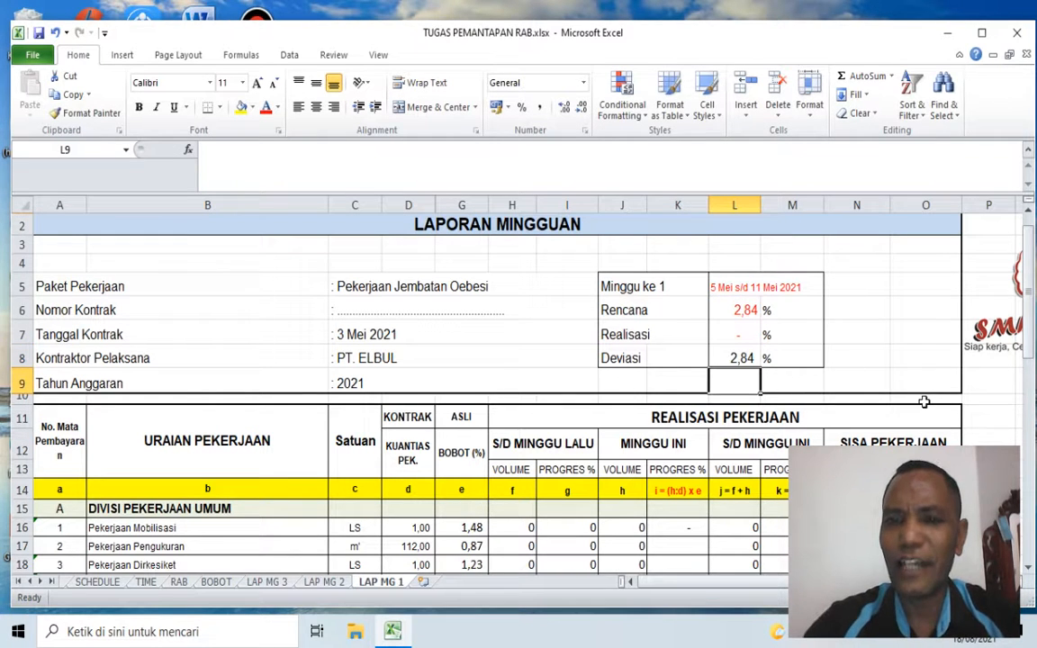
left_click(740, 309)
left_click(745, 340)
left_click(743, 356)
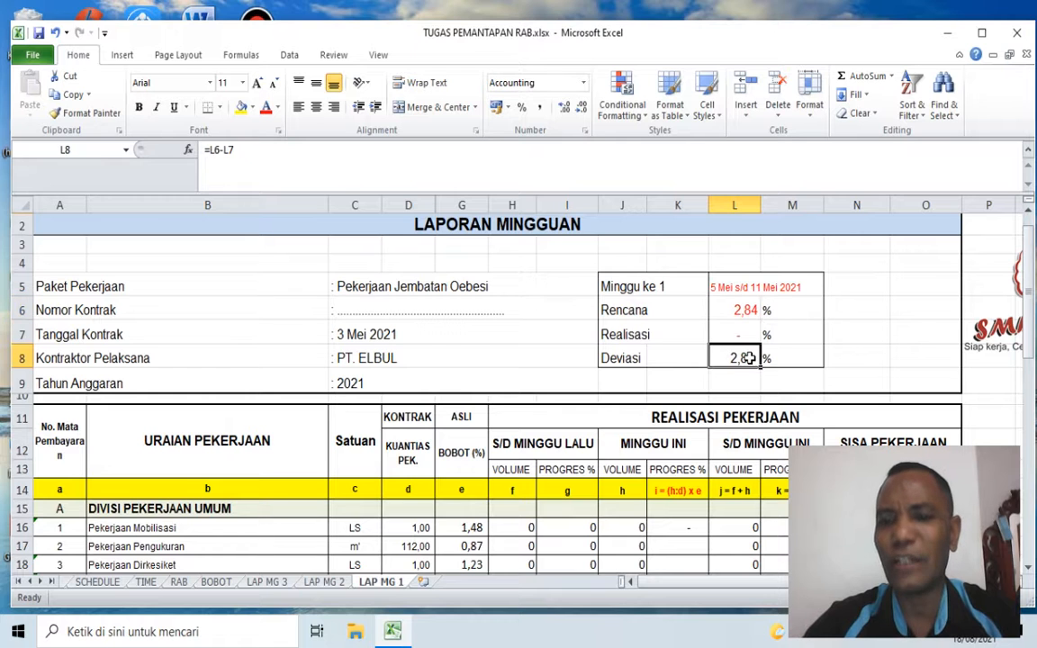
Step: Examine the work items' contract quantities and the REALISASI PEKERJAAN column groups S/D MINGGU LALU, MINGGU INI, S/D MINGGU INI and SISA PEKERJAAN
left_click(857, 359)
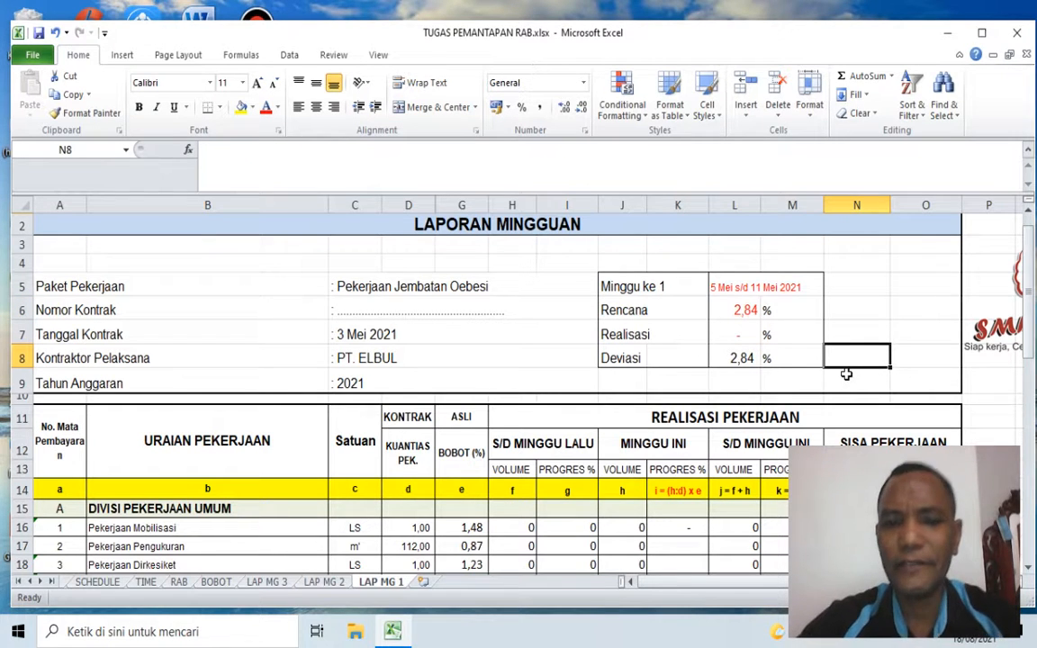
scroll(600, 363, "down", 2)
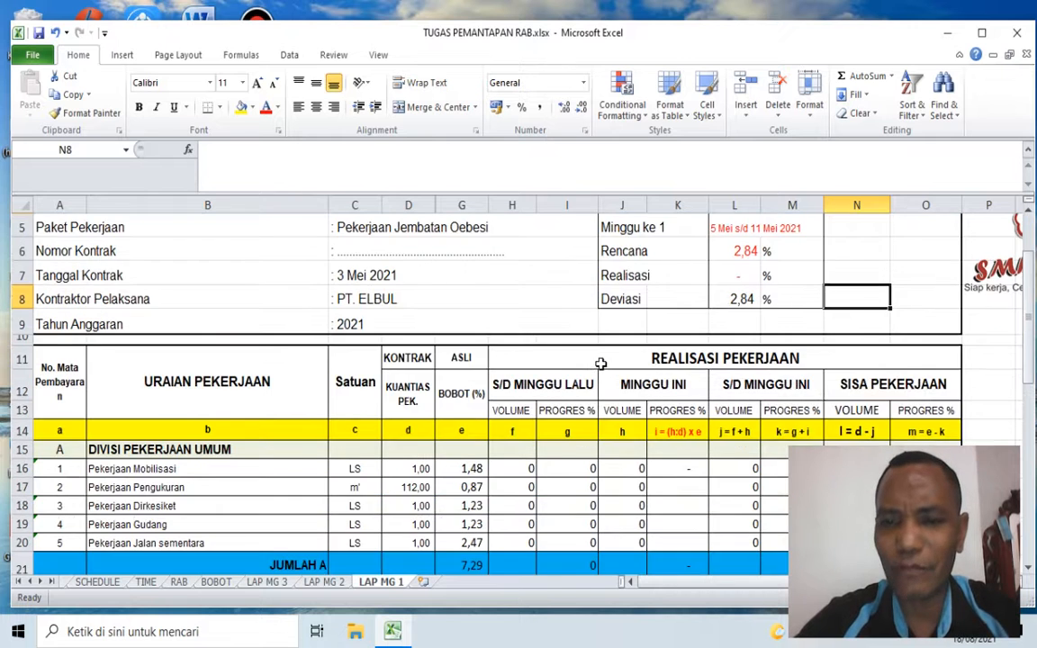
scroll(600, 363, "down", 1)
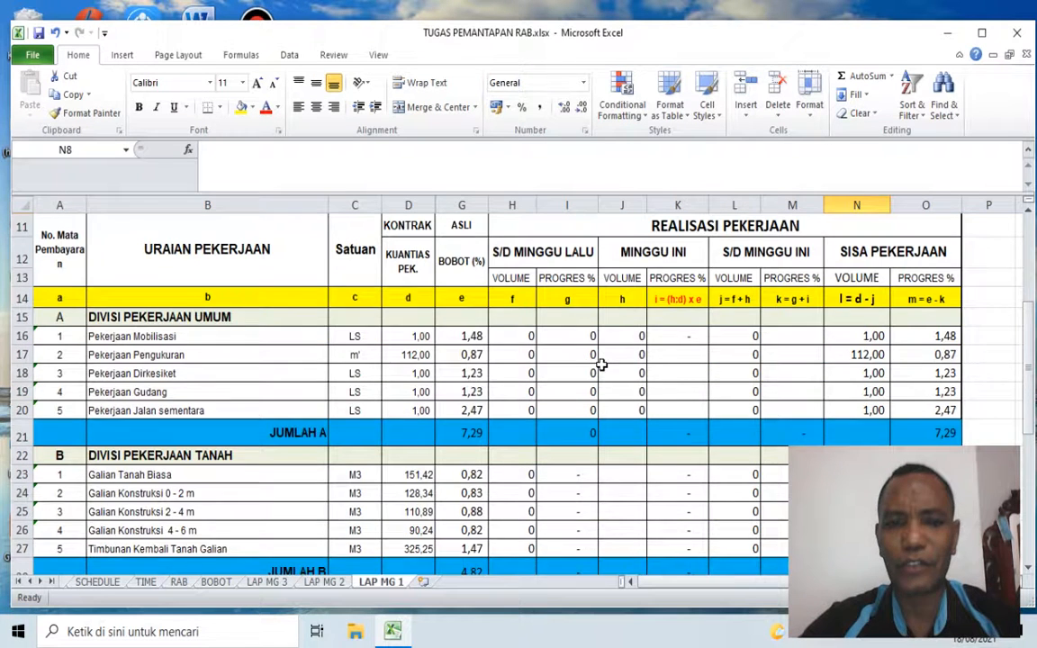
scroll(601, 363, "up", 1)
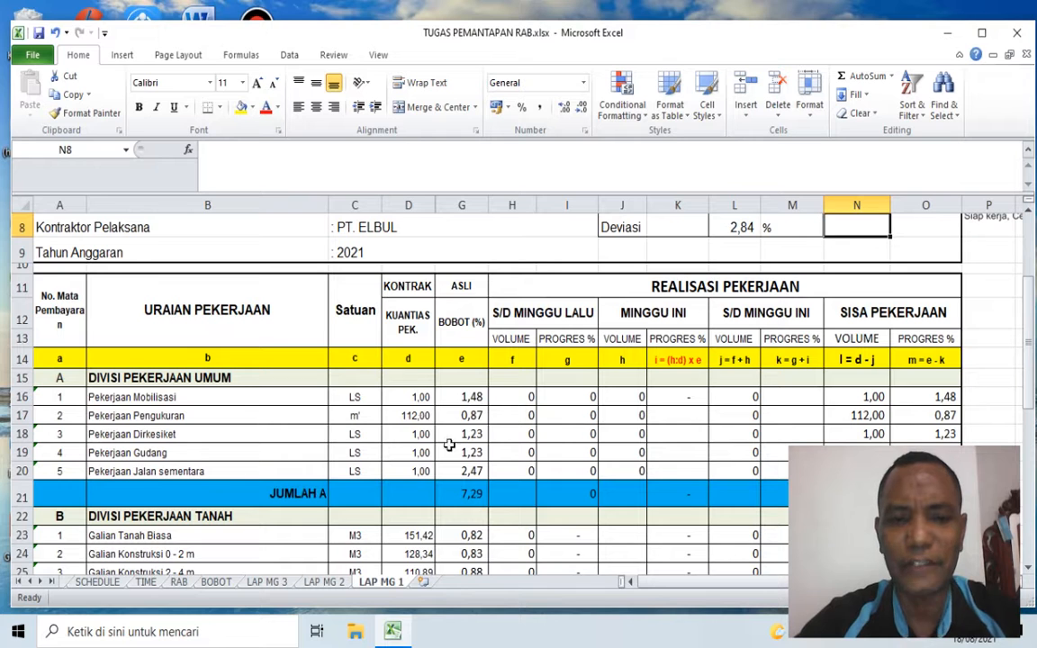
left_click(417, 398)
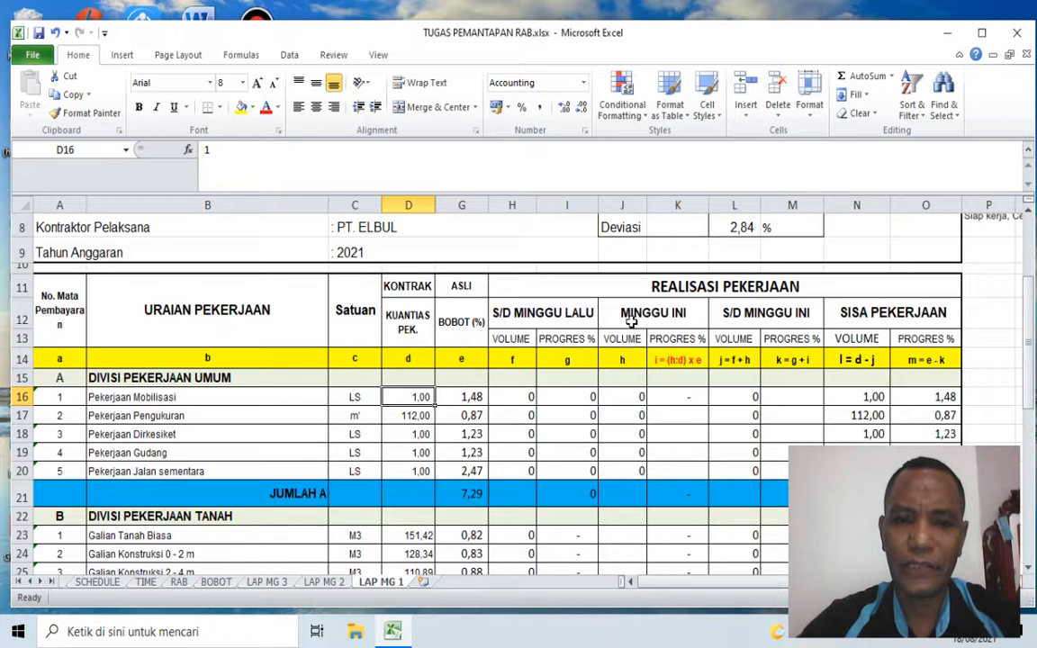
left_click(659, 286)
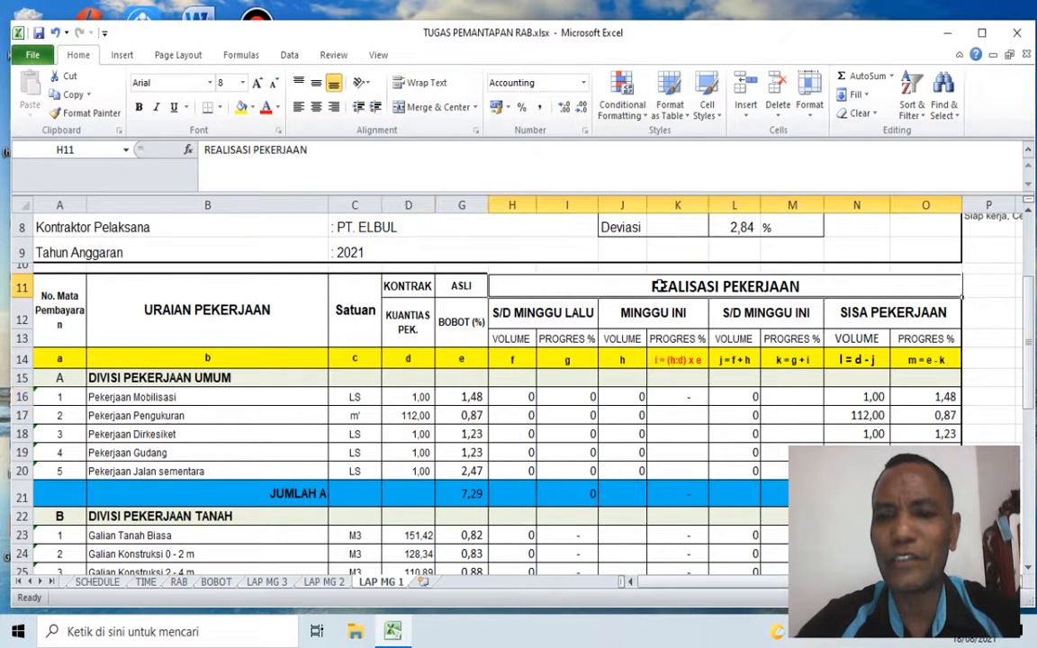
left_click(558, 312)
left_click(641, 314)
left_click(765, 311)
left_click(908, 310)
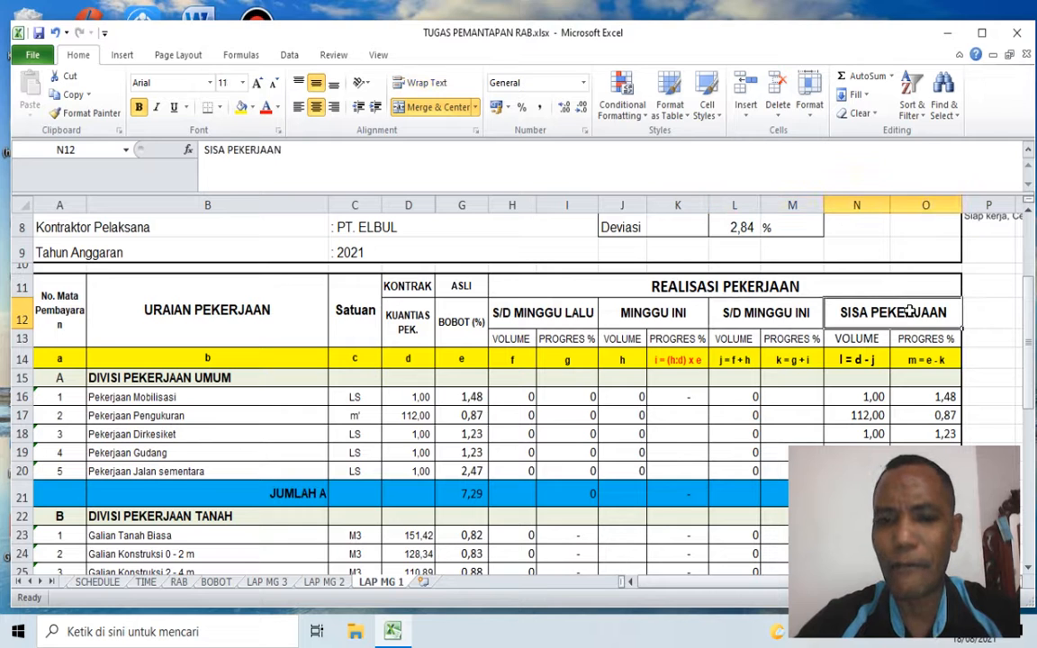
left_click(519, 315)
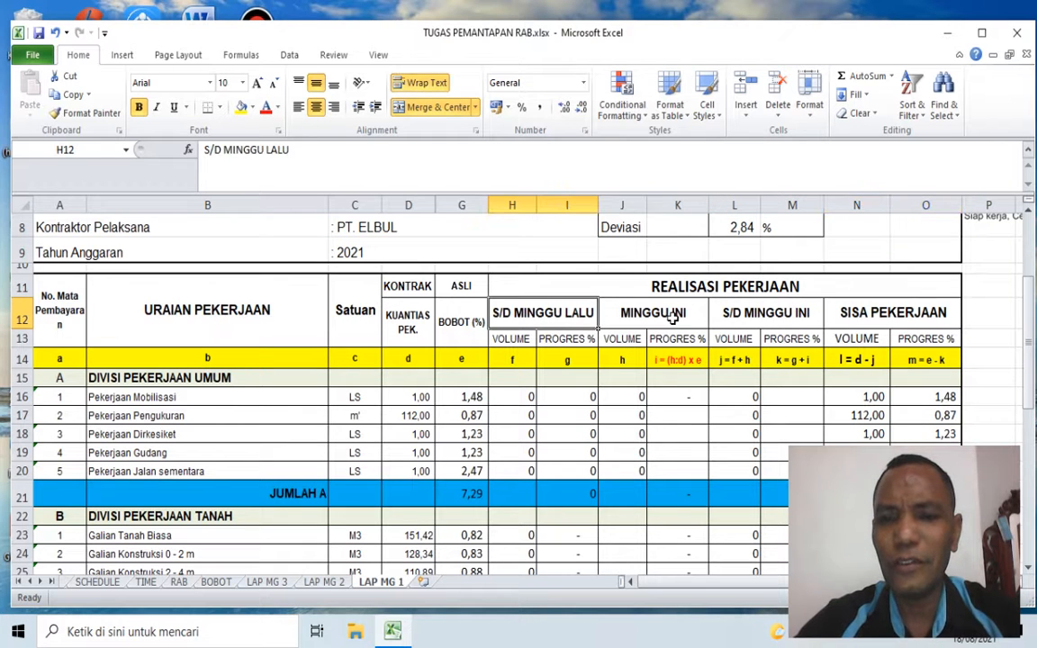
left_click(652, 315)
left_click(781, 315)
left_click(827, 311)
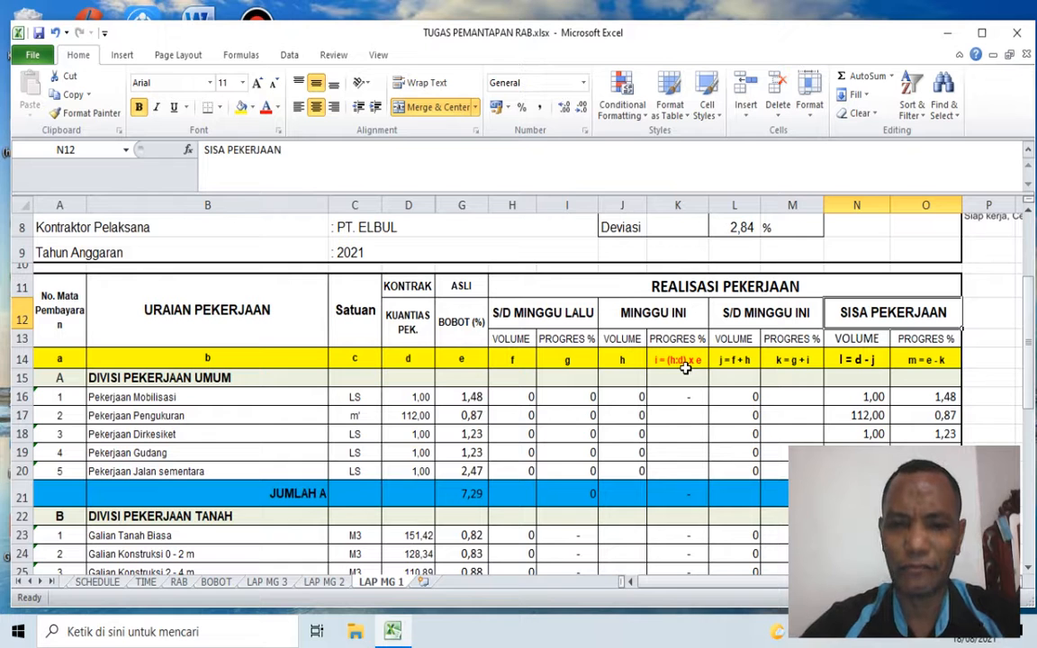
scroll(686, 367, "up", 1)
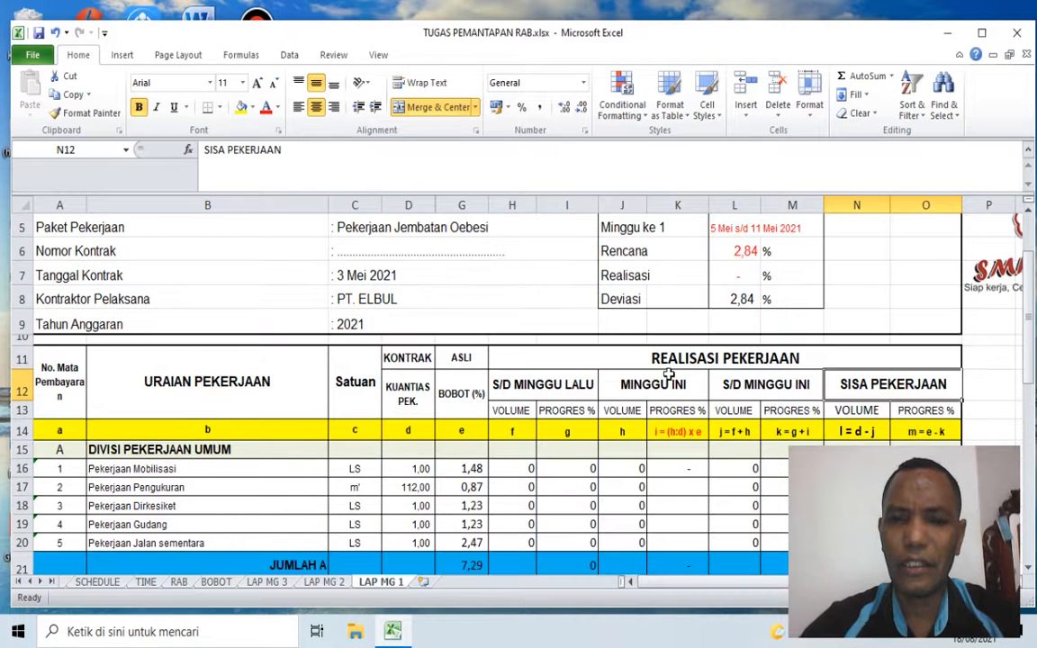
Step: Compare the S/D MINGGU LALU column heading with the Minggu ke 1 entry in the weekly report header
left_click(544, 393)
scroll(729, 396, "up", 1)
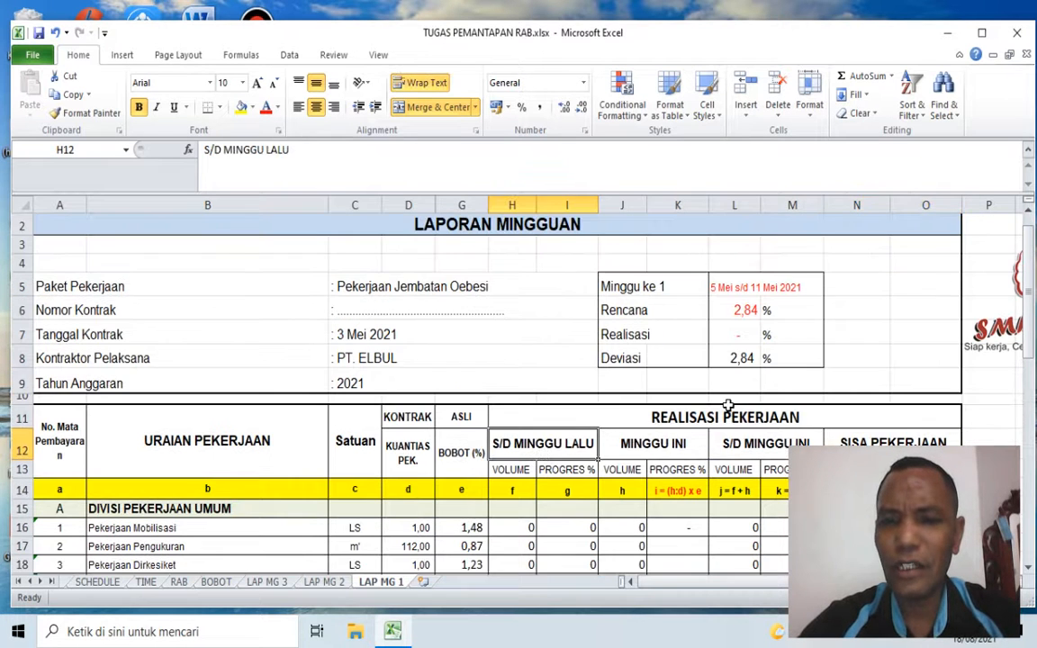
left_click(619, 289)
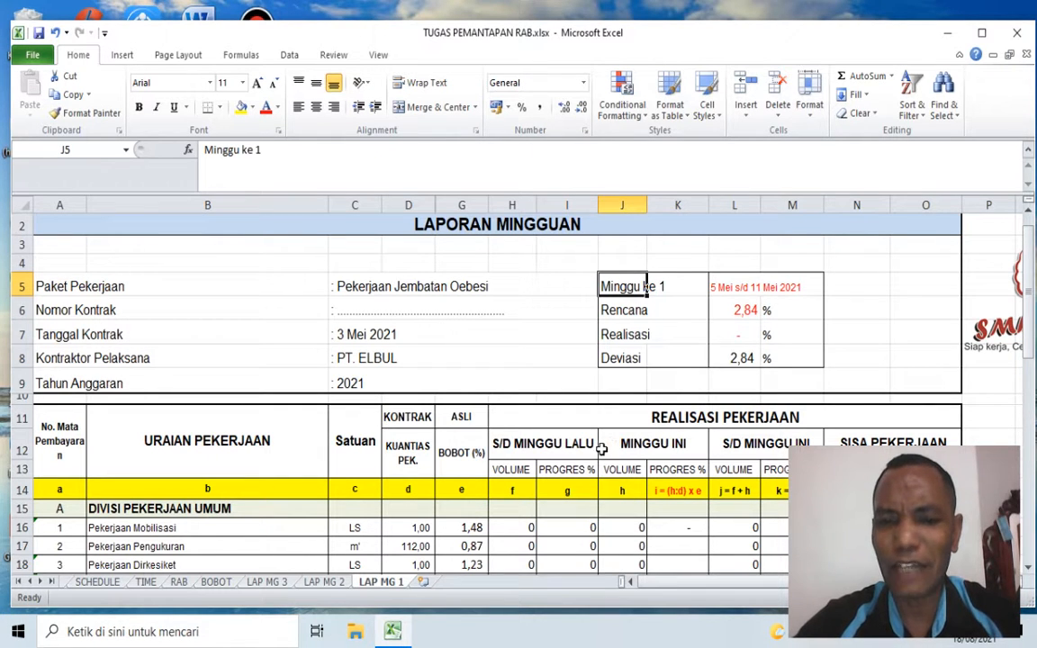
left_click(536, 446)
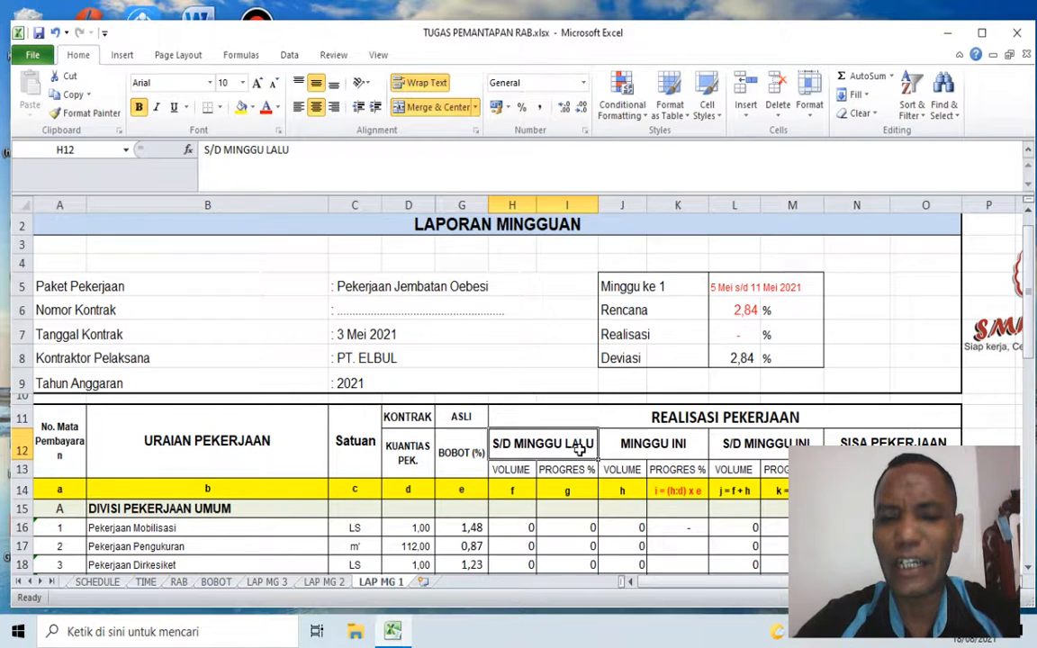
scroll(576, 448, "down", 2)
scroll(576, 448, "up", 2)
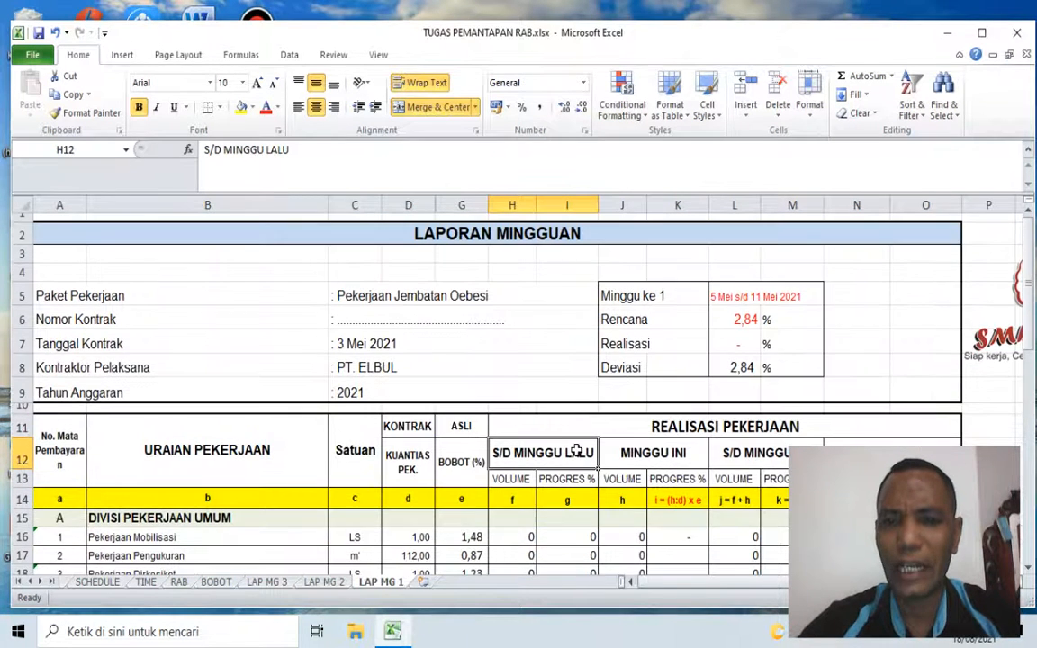
left_click(608, 294)
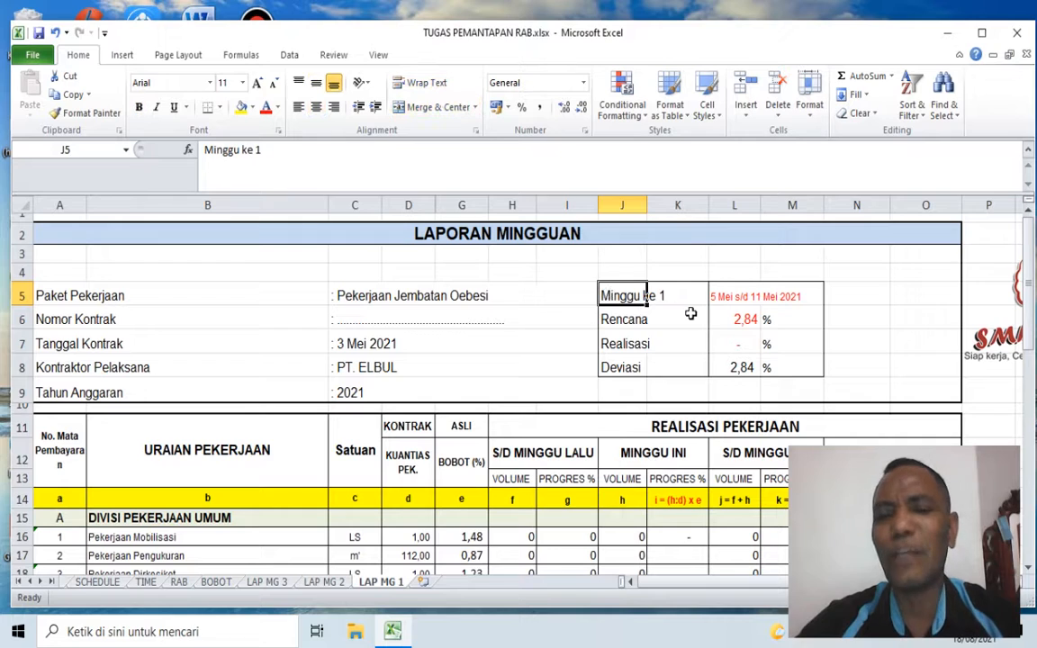
scroll(659, 323, "down", 3)
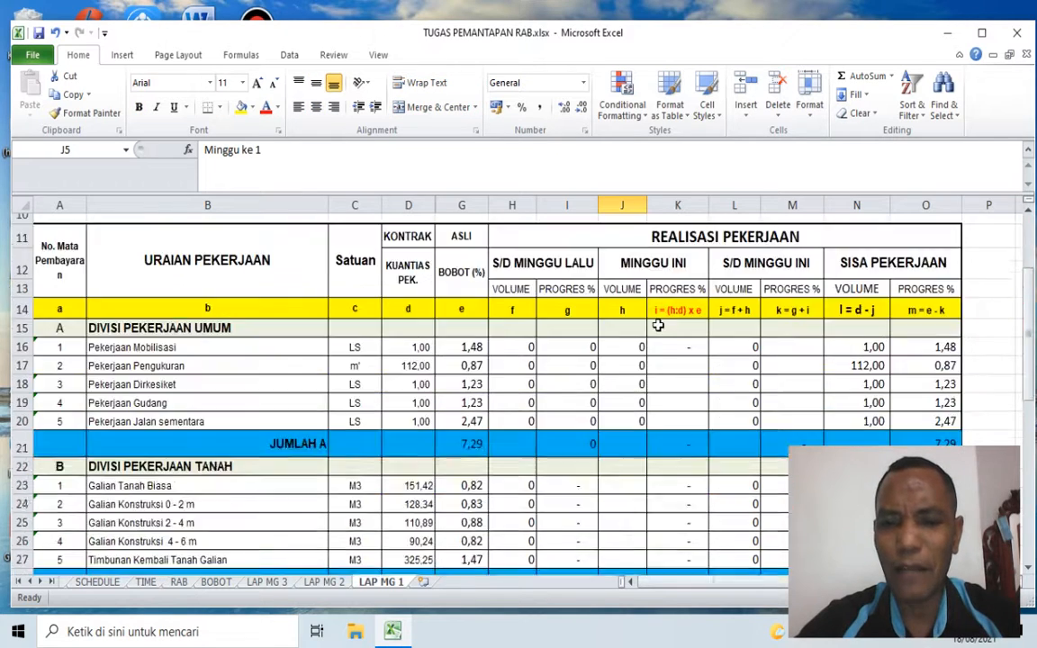
scroll(608, 306, "up", 2)
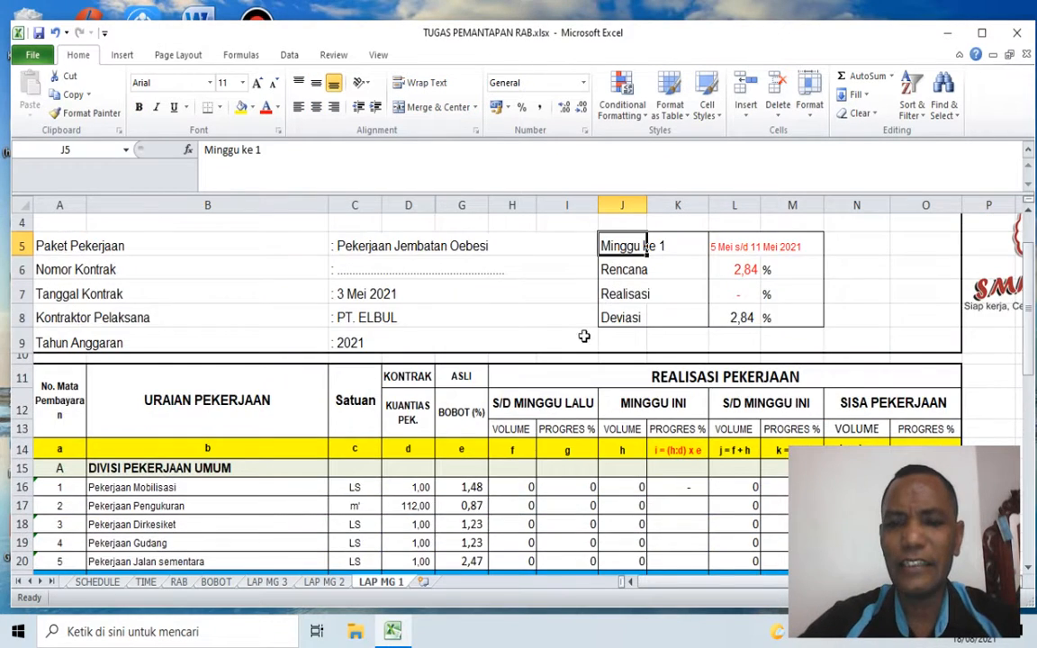
Step: Examine the TOTAL (A + B + C) row, inspecting the sum formulas for BOBOT in G41 and SISA PEKERJAAN progress in O41
scroll(563, 364, "down", 8)
scroll(561, 373, "down", 2)
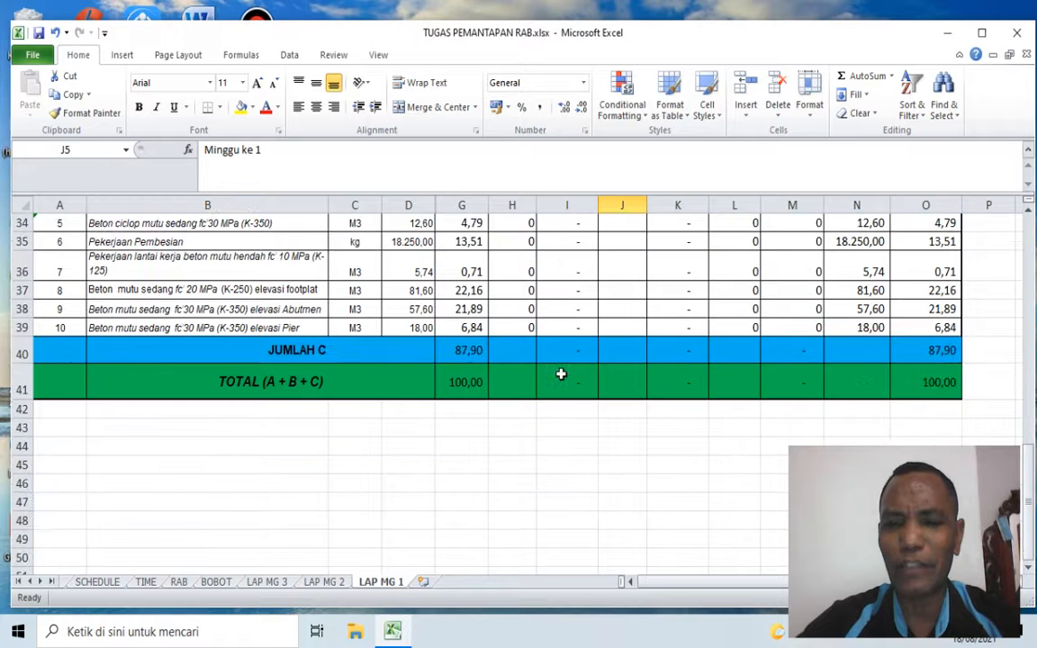
scroll(459, 386, "up", 1)
scroll(459, 385, "up", 1)
scroll(460, 390, "down", 2)
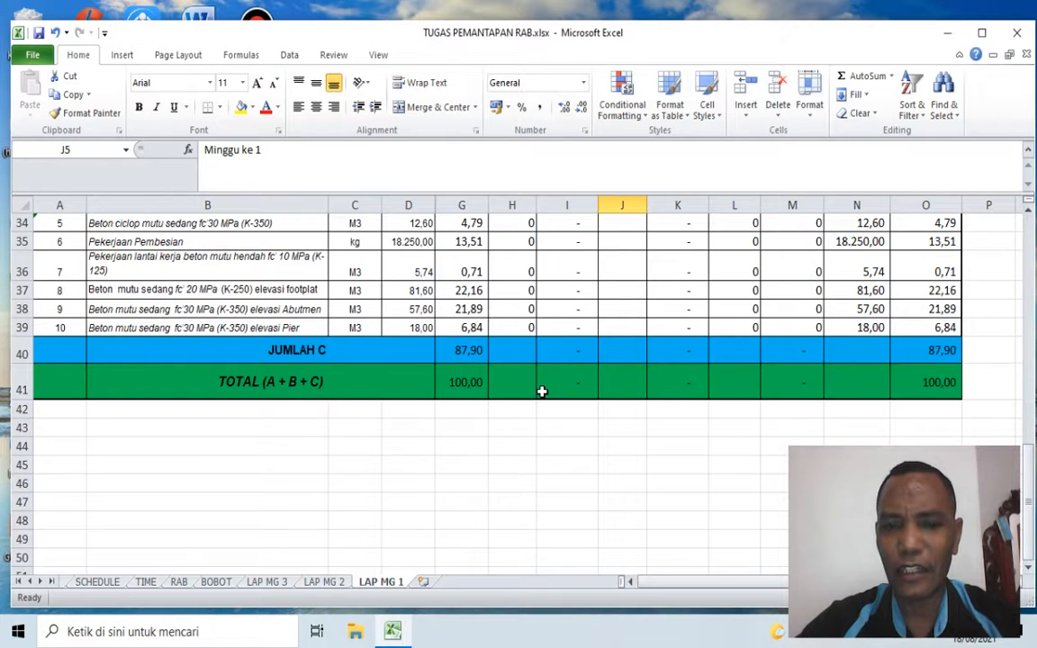
scroll(540, 392, "up", 3)
left_click(450, 563)
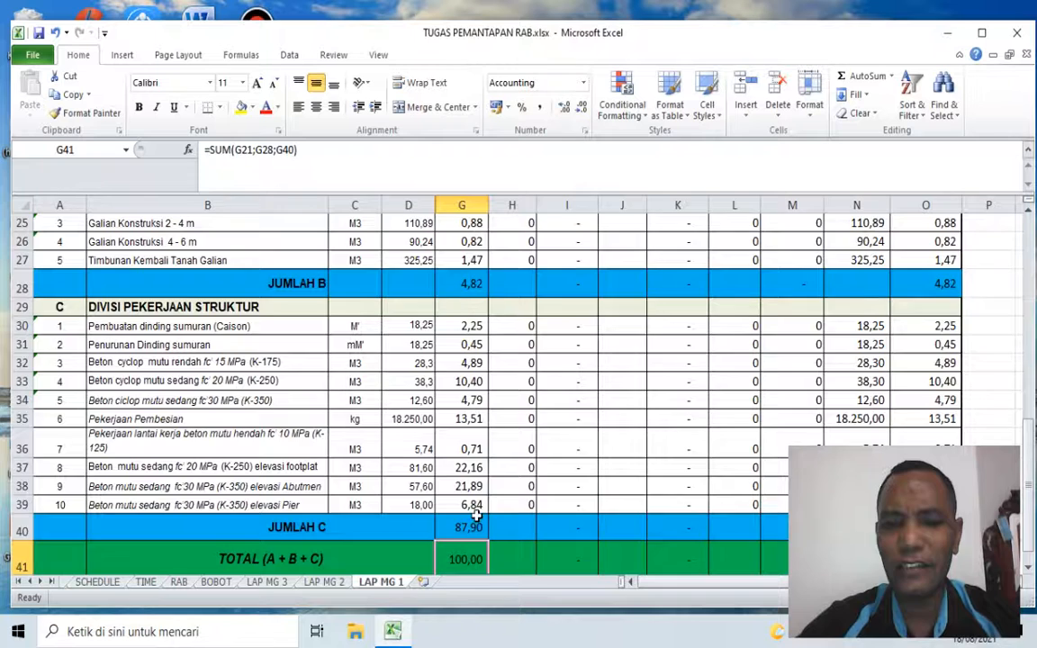
scroll(879, 275, "up", 6)
scroll(913, 335, "down", 11)
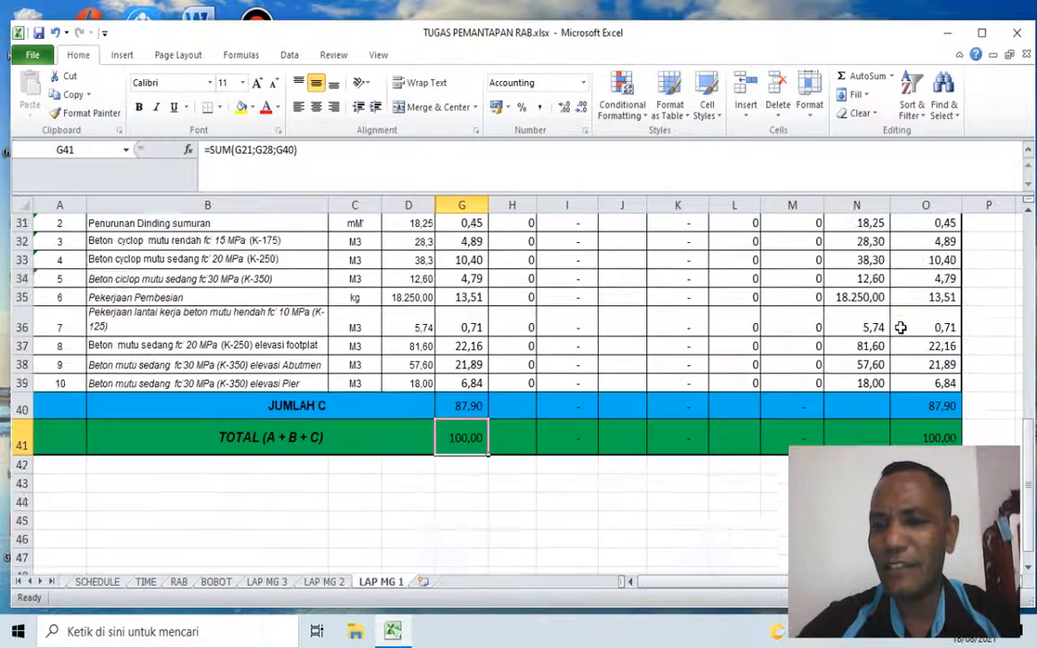
left_click(936, 263)
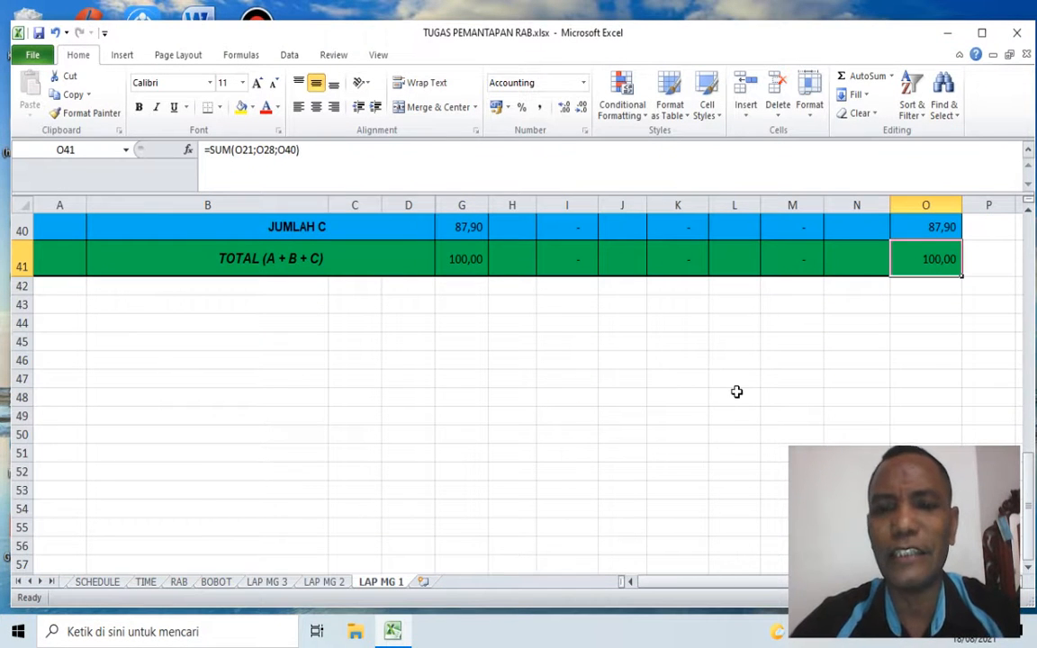
scroll(747, 419, "up", 10)
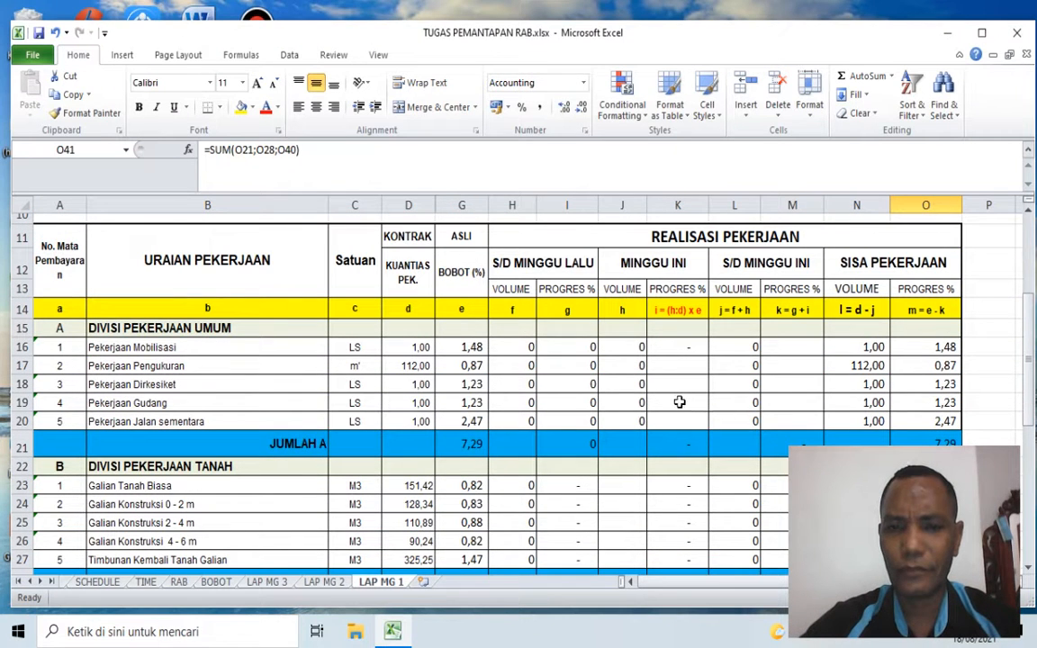
Step: Examine the VOLUME headings of the four REALISASI PEKERJAAN groups and the S/D MINGGU LALU progress total in I41
left_click(510, 288)
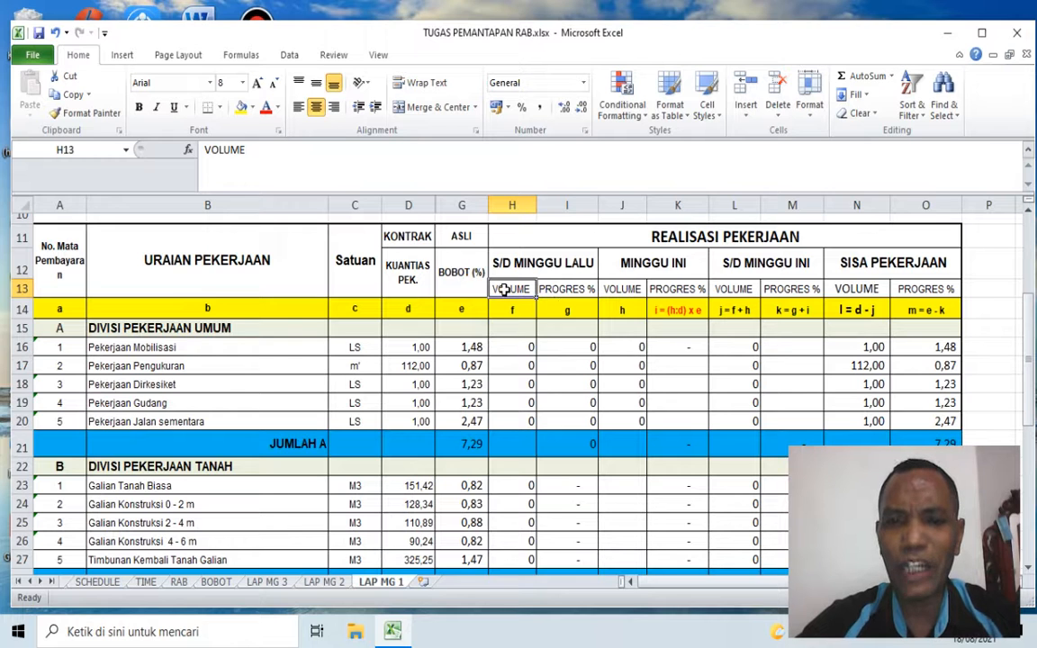
left_click(621, 288)
left_click(733, 288)
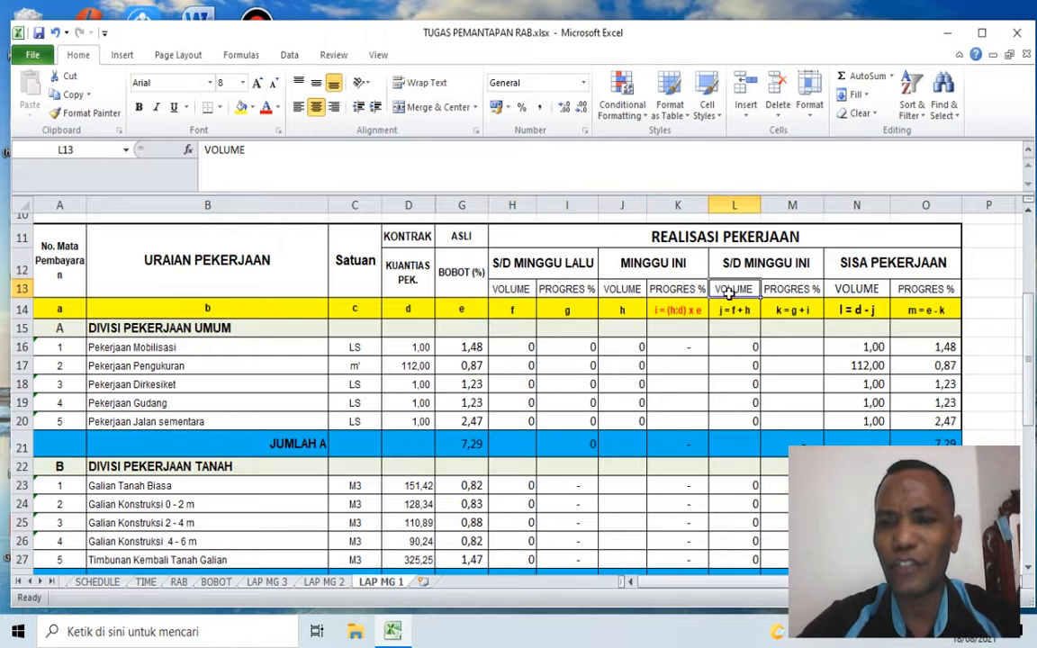
left_click(845, 287)
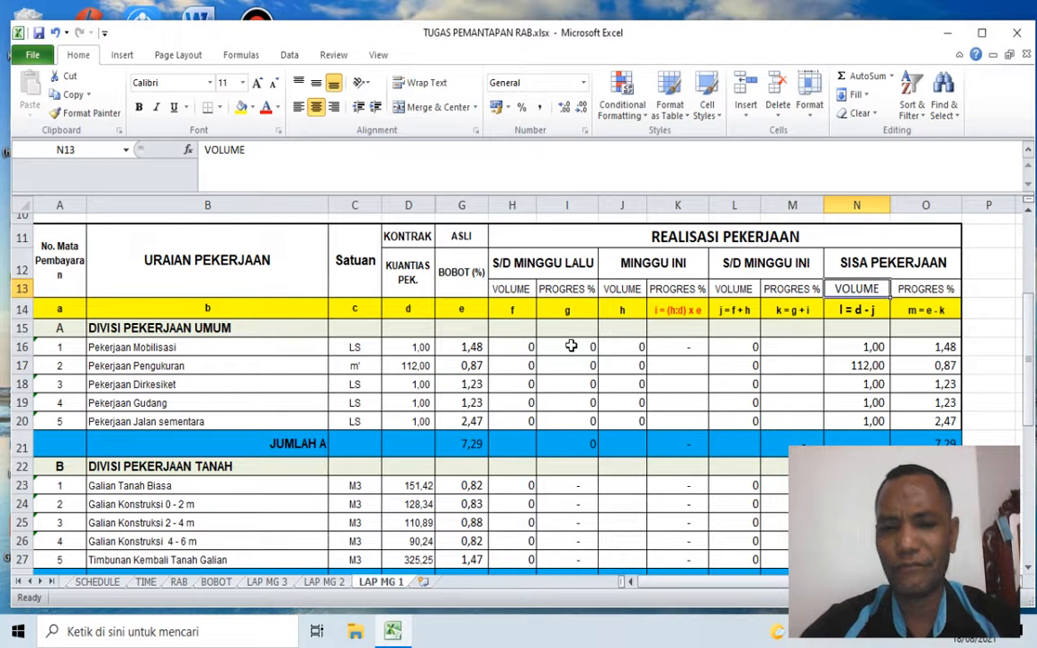
left_click(543, 264)
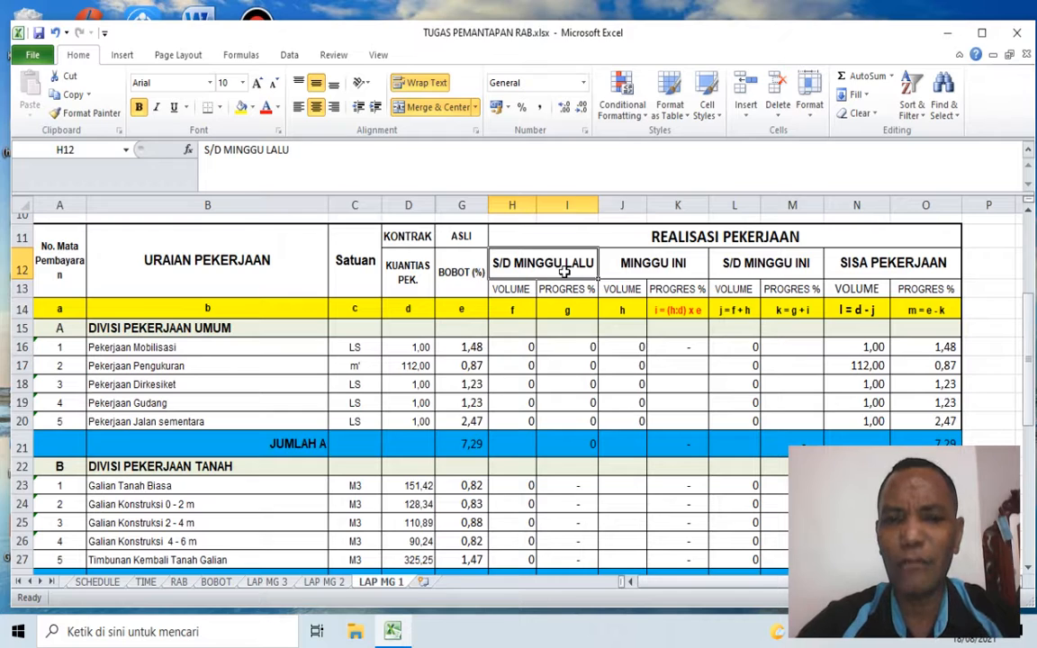
scroll(563, 270, "down", 9)
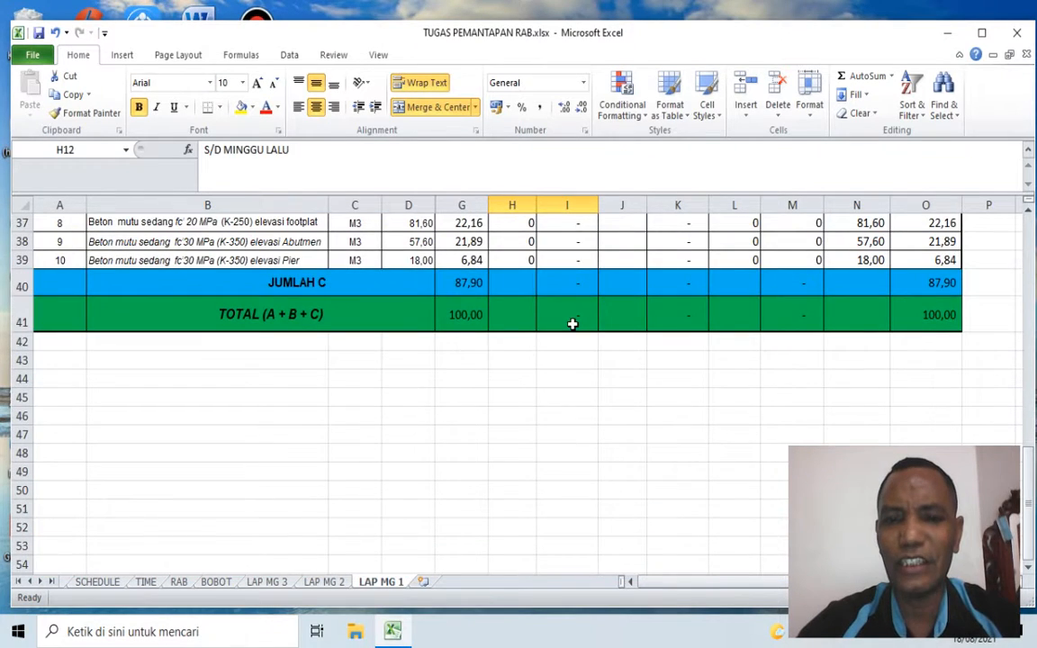
left_click(572, 324)
scroll(629, 337, "up", 9)
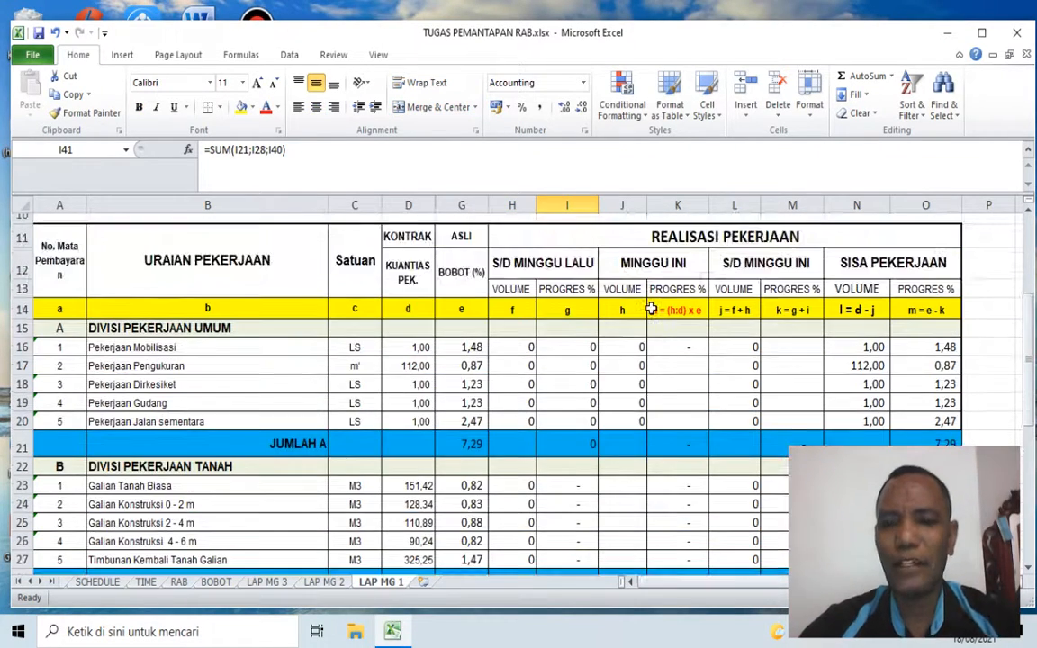
scroll(651, 308, "up", 1)
scroll(714, 337, "up", 2)
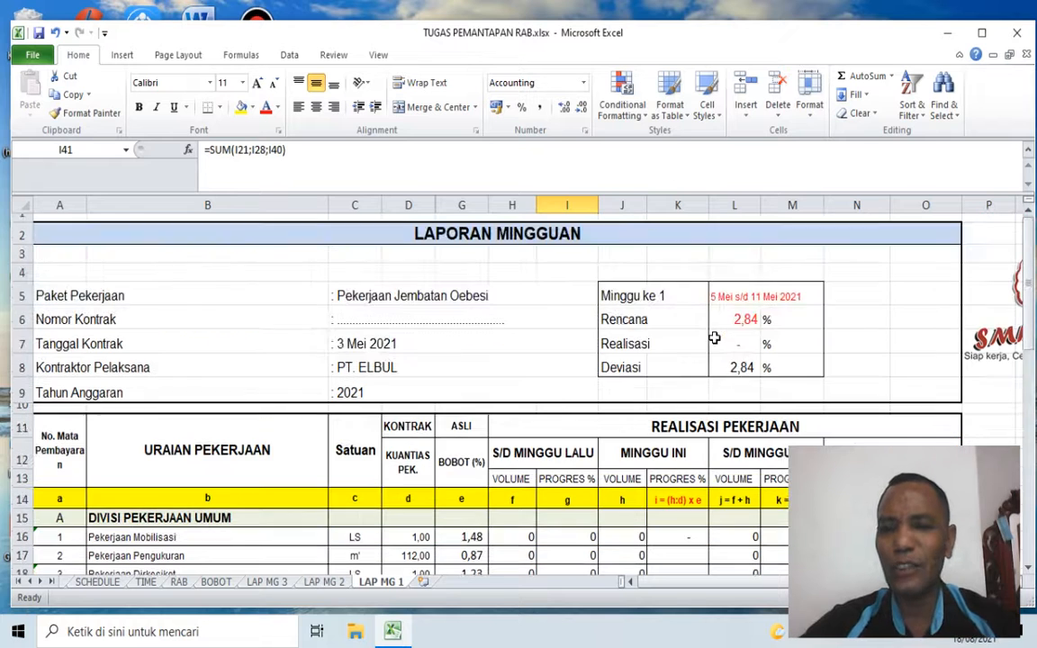
Step: Enter 0,25 as the MINGGU INI volume for Pekerjaan Mobilisasi in J16
scroll(651, 326, "down", 1)
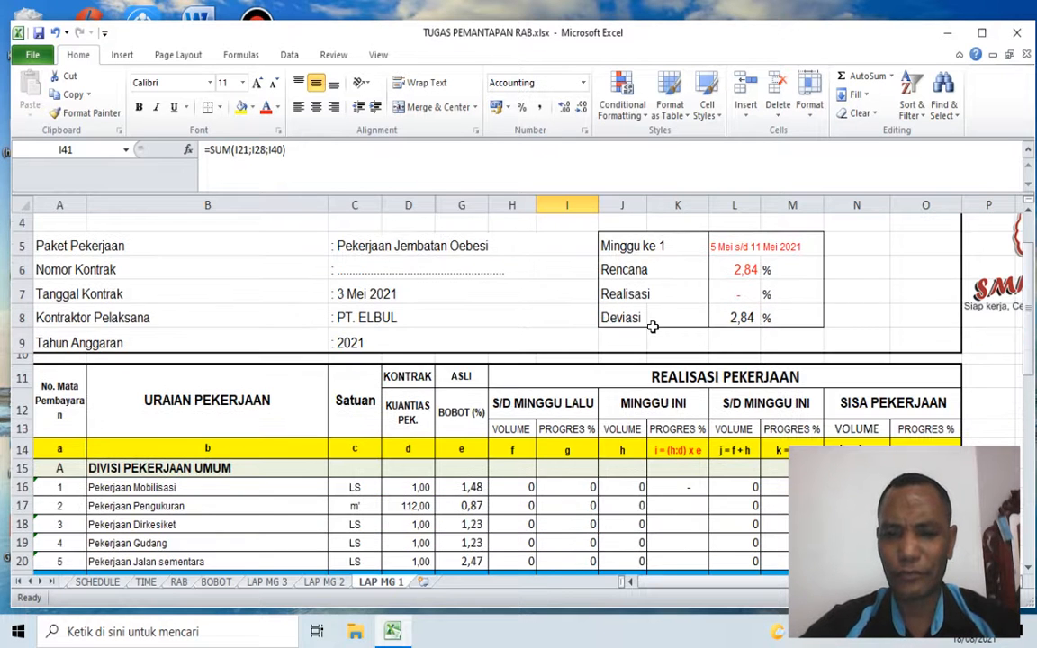
scroll(652, 326, "down", 1)
left_click(154, 423)
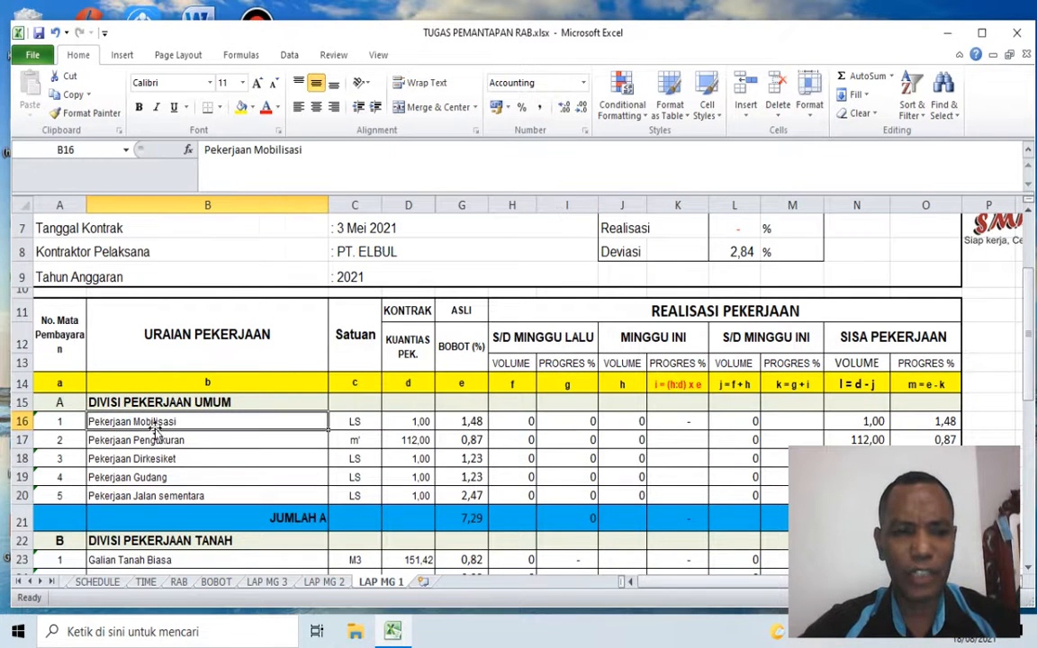
left_click(620, 423)
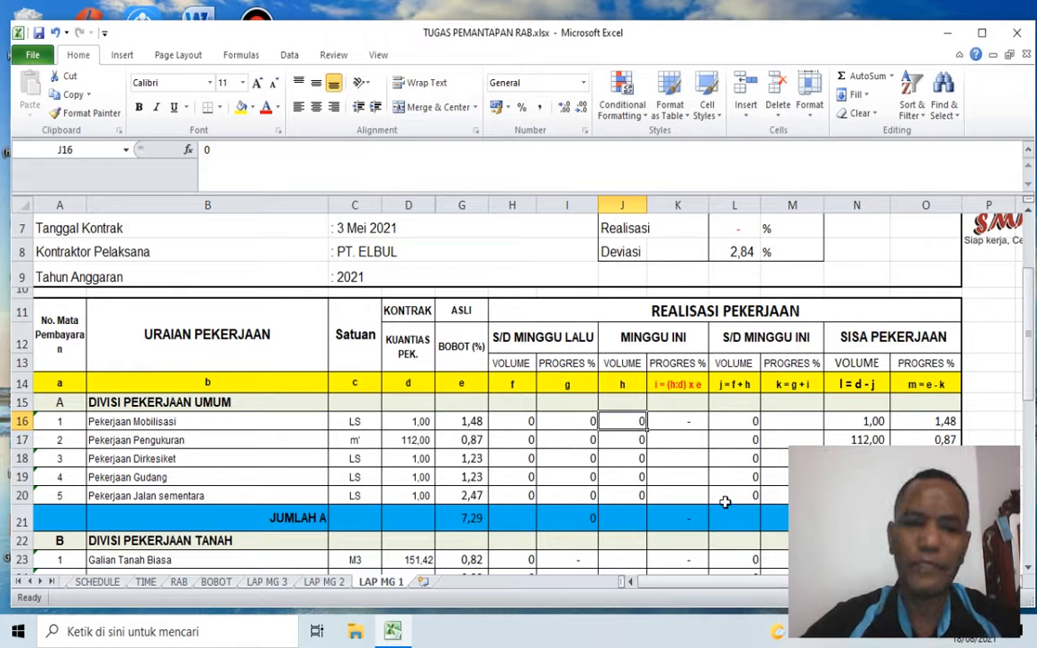
left_click(677, 419)
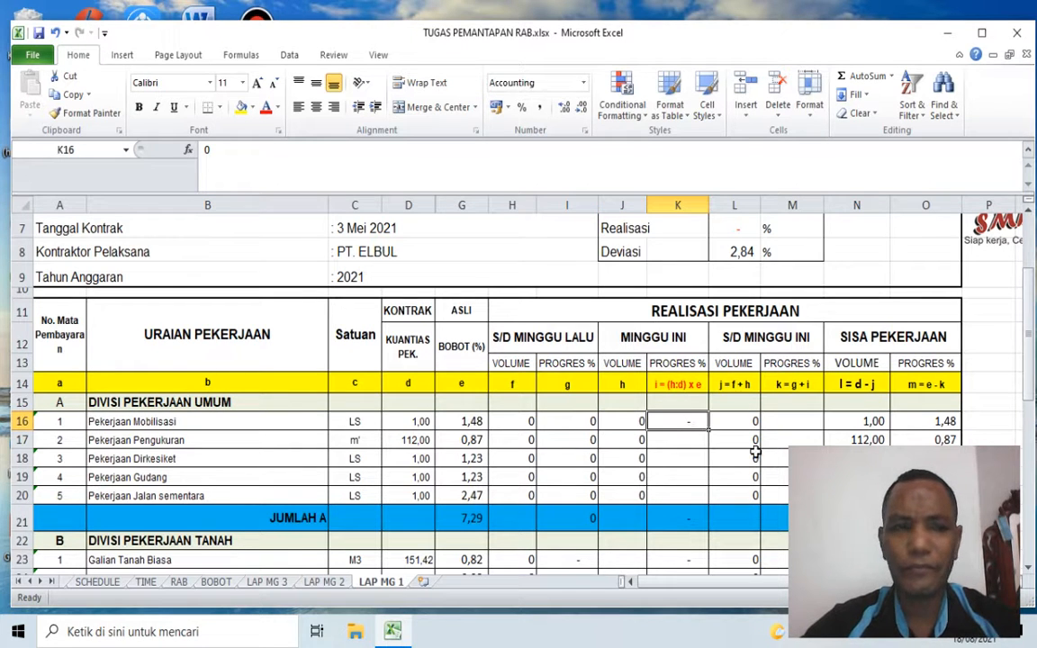
left_click(630, 421)
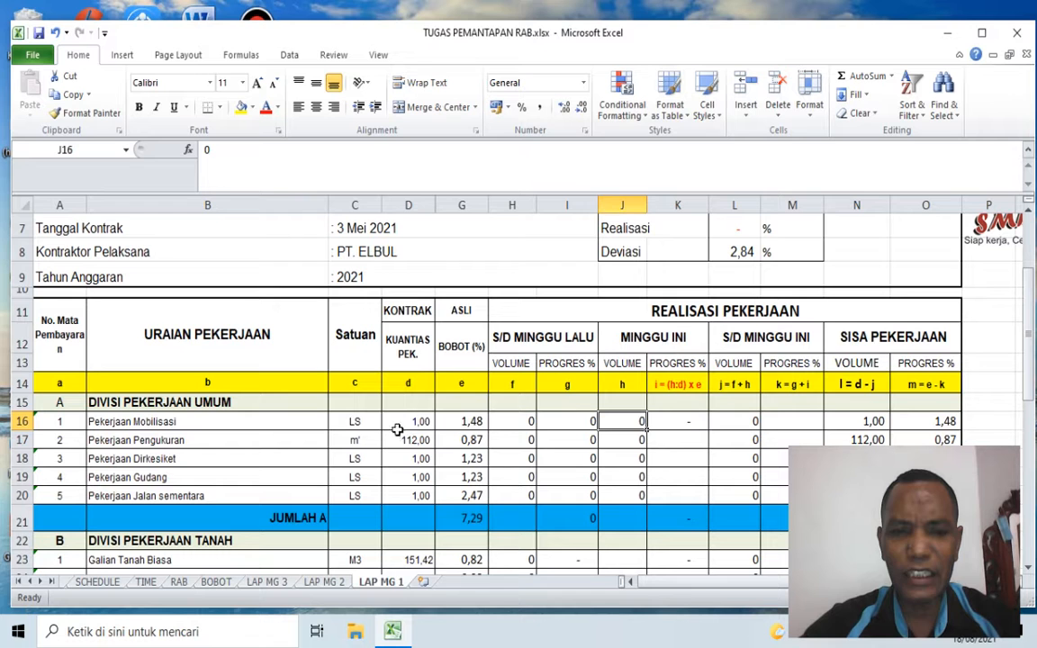
left_click_drag(416, 423, 418, 438)
left_click(621, 423)
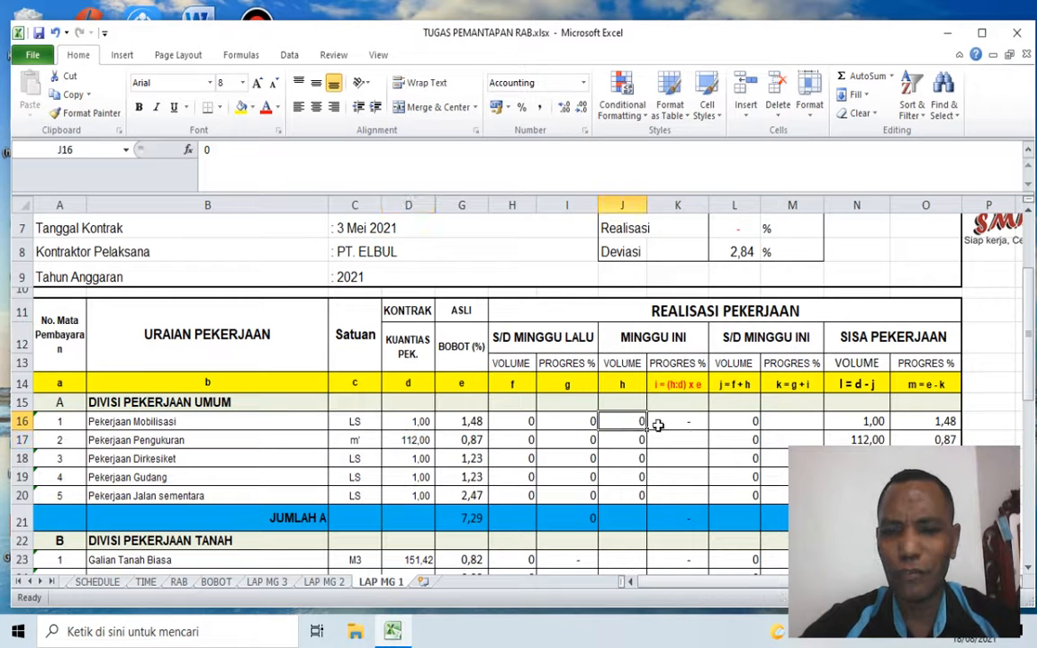
type(",25")
key("Return")
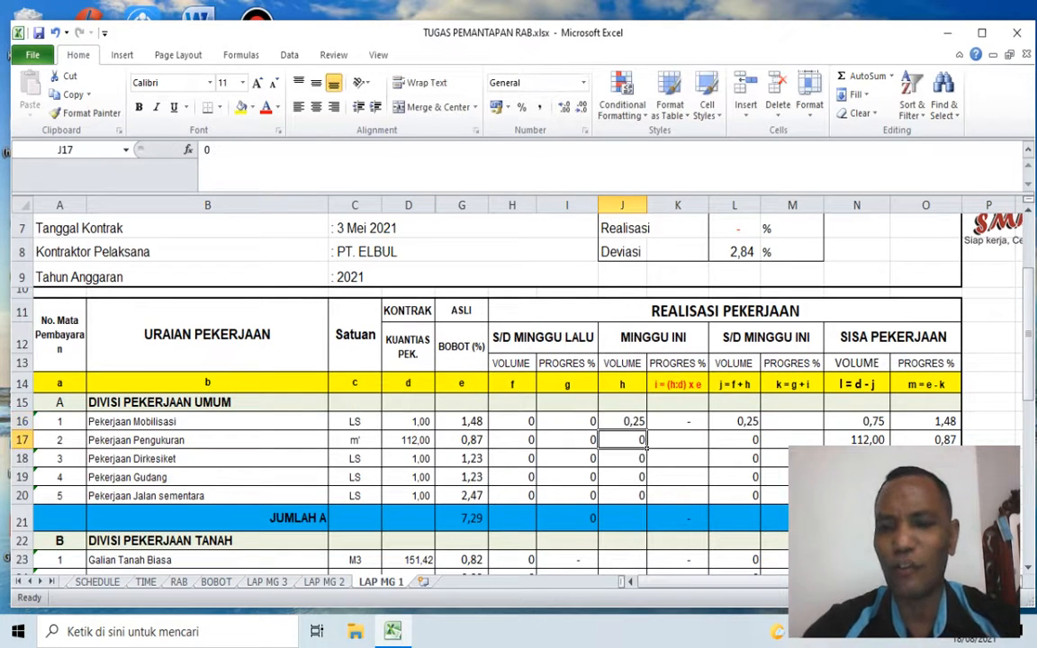
Step: Clear the S/D MINGGU INI volume of Pekerjaan Mobilisasi in L16
left_click(744, 423)
key("BackSpace")
key("Right")
key("Right")
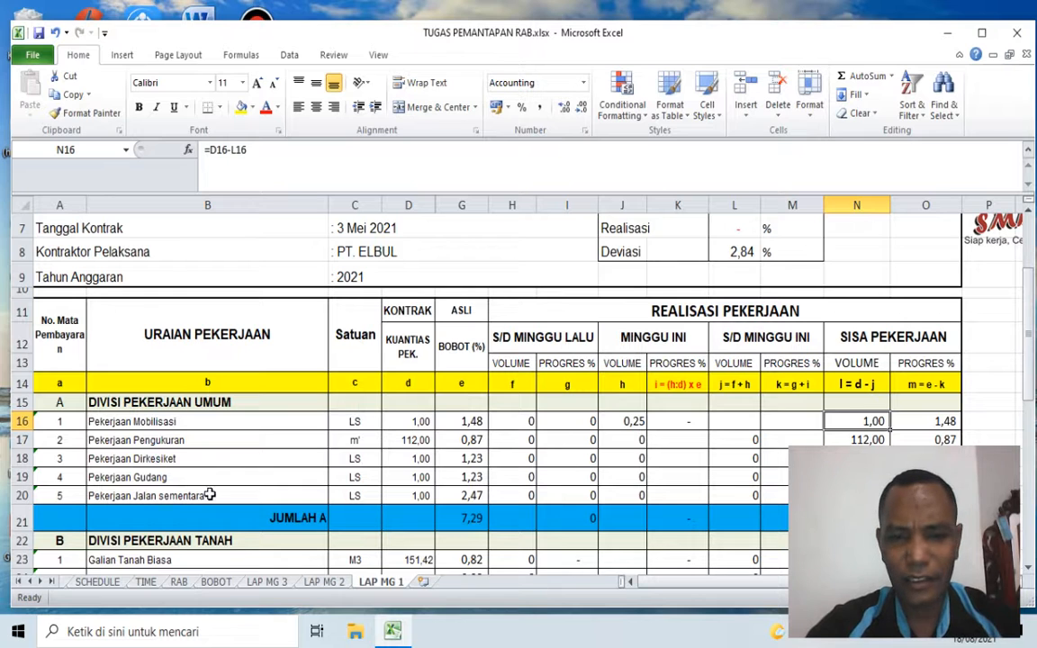
Step: Enter 1 as the MINGGU INI volume for Pekerjaan Gudang in J19
left_click(634, 477)
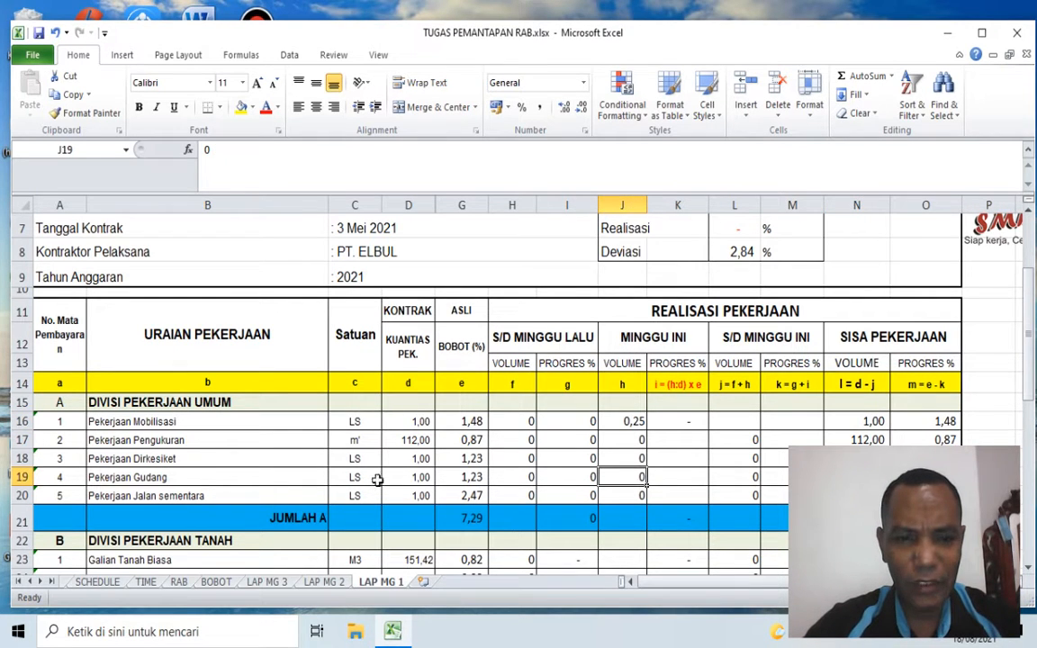
left_click(420, 477)
left_click(641, 479)
type("1")
key("Tab")
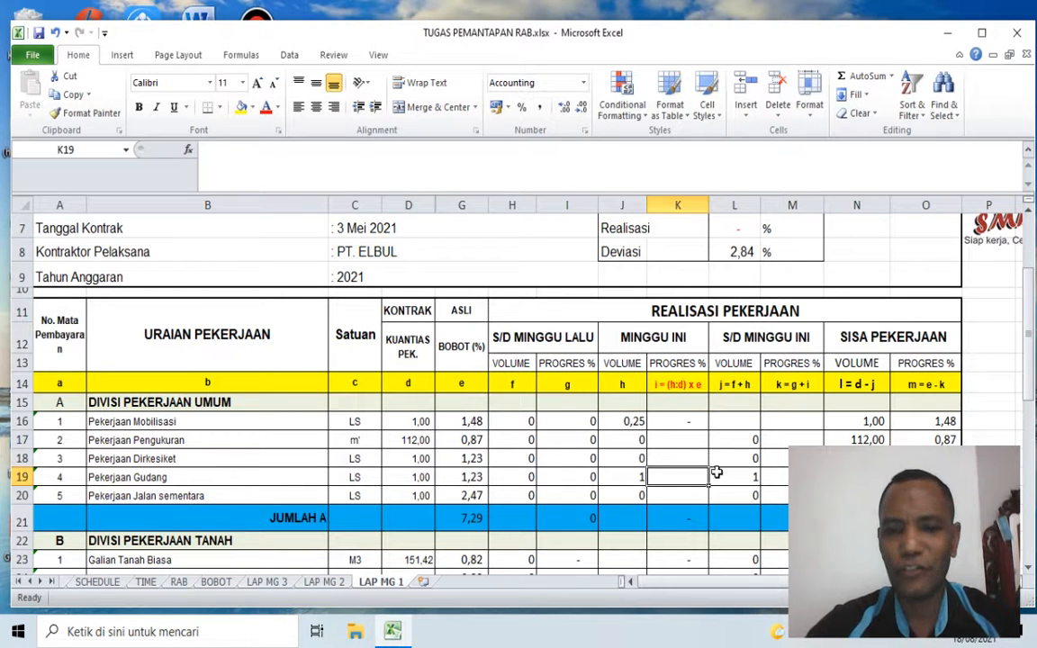
Step: Review the MINGGU INI volumes of the DIVISI PEKERJAAN UMUM items against their contract quantities in the KUANTIAS PEK. column
scroll(676, 438, "down", 1)
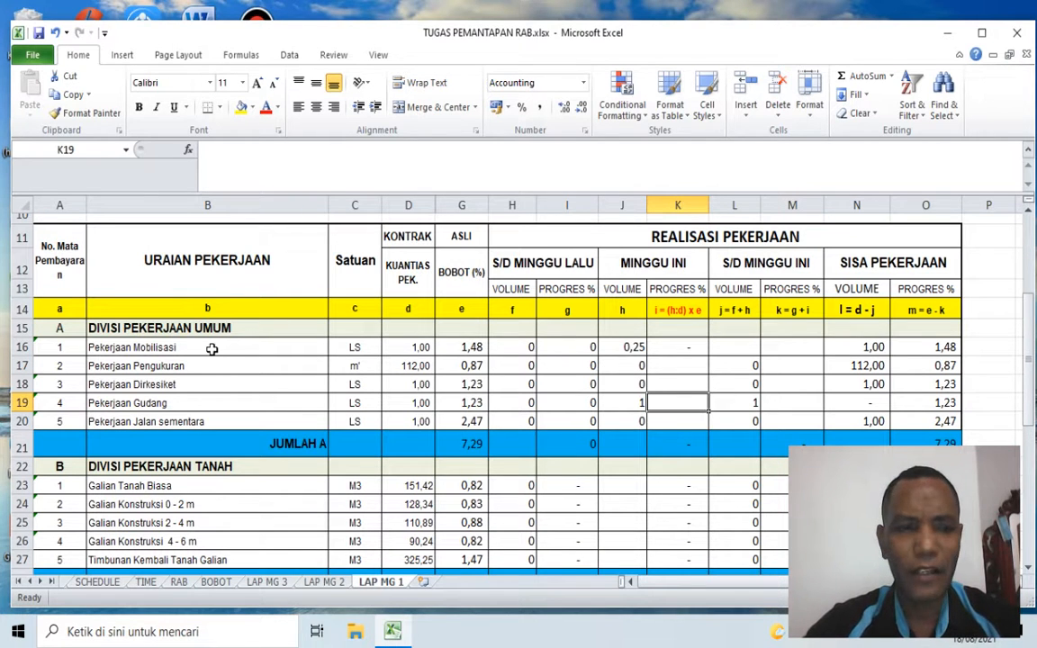
left_click(626, 347)
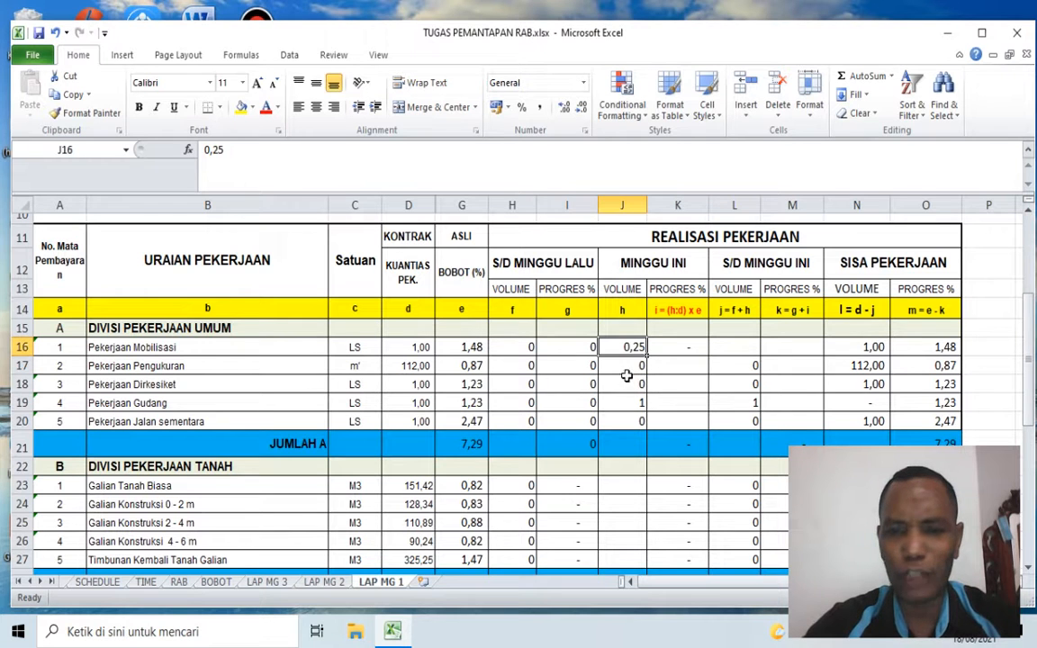
left_click(236, 385)
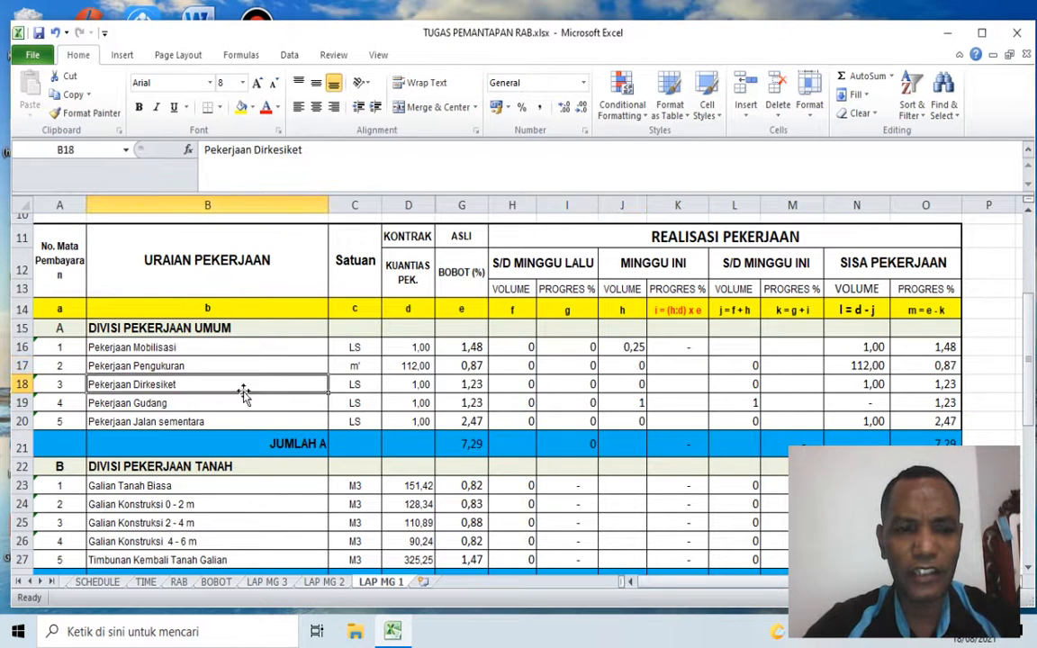
left_click(165, 404)
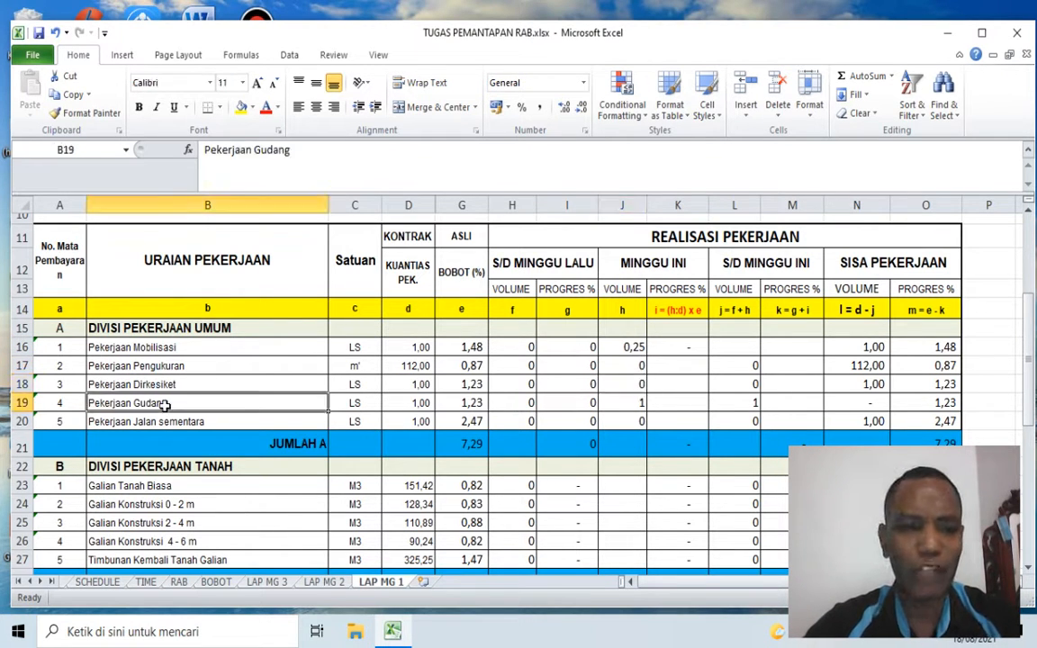
left_click(414, 402)
left_click(401, 255)
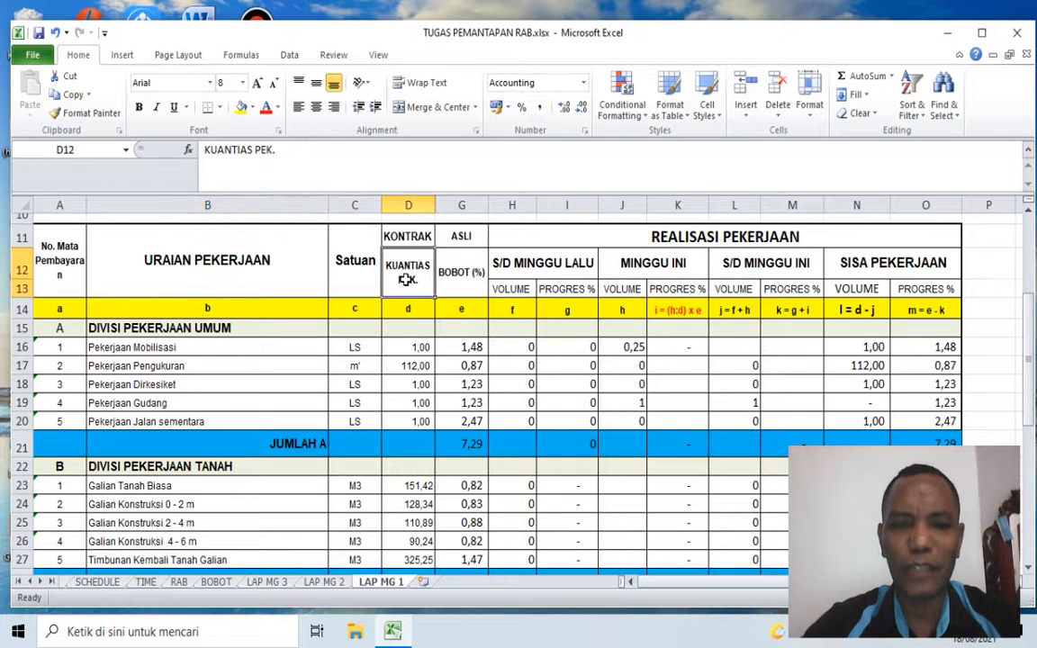
Step: Review the MINGGU INI volumes of Pekerjaan Gudang and Jalan sementara, and the volume, contract quantity and BOBOT of Pekerjaan Mobilisasi
left_click(634, 403)
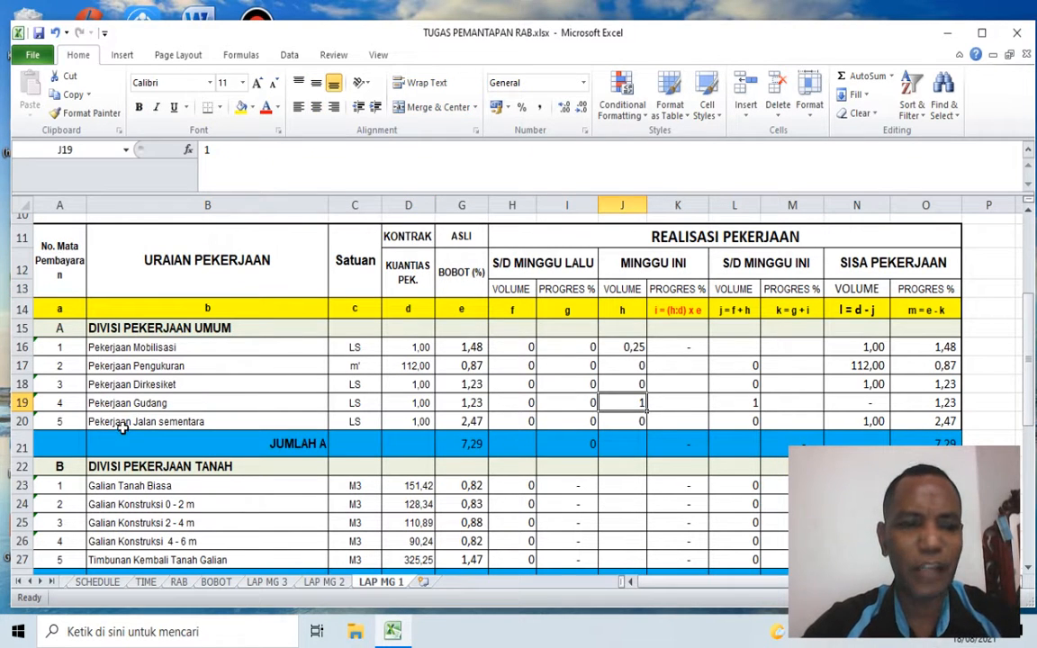
left_click(123, 428)
left_click(639, 423)
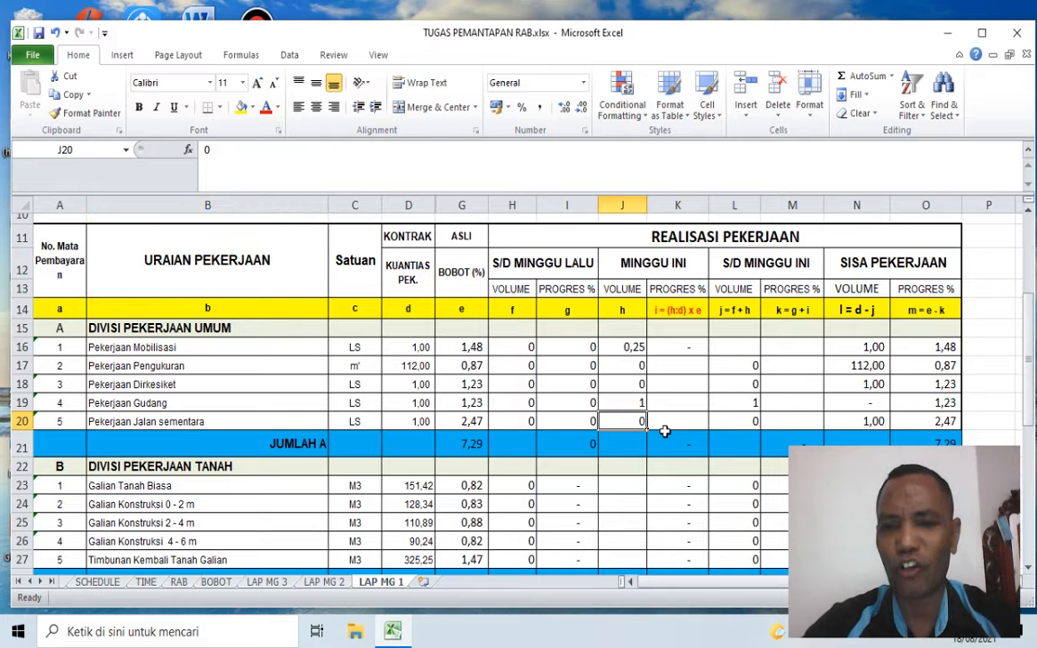
scroll(660, 431, "down", 1)
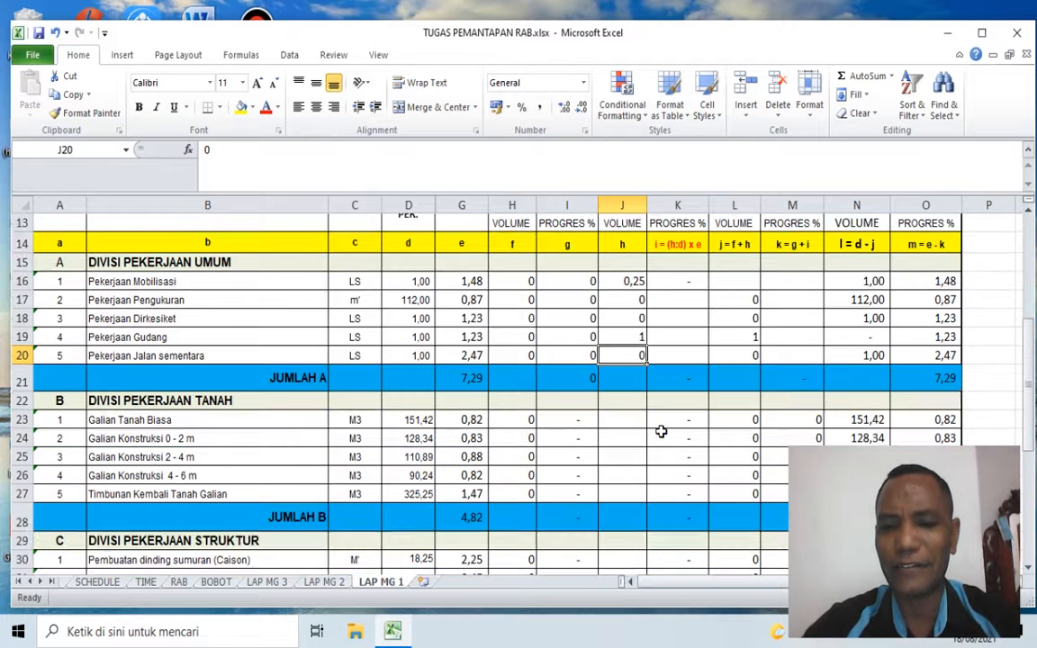
scroll(660, 431, "up", 1)
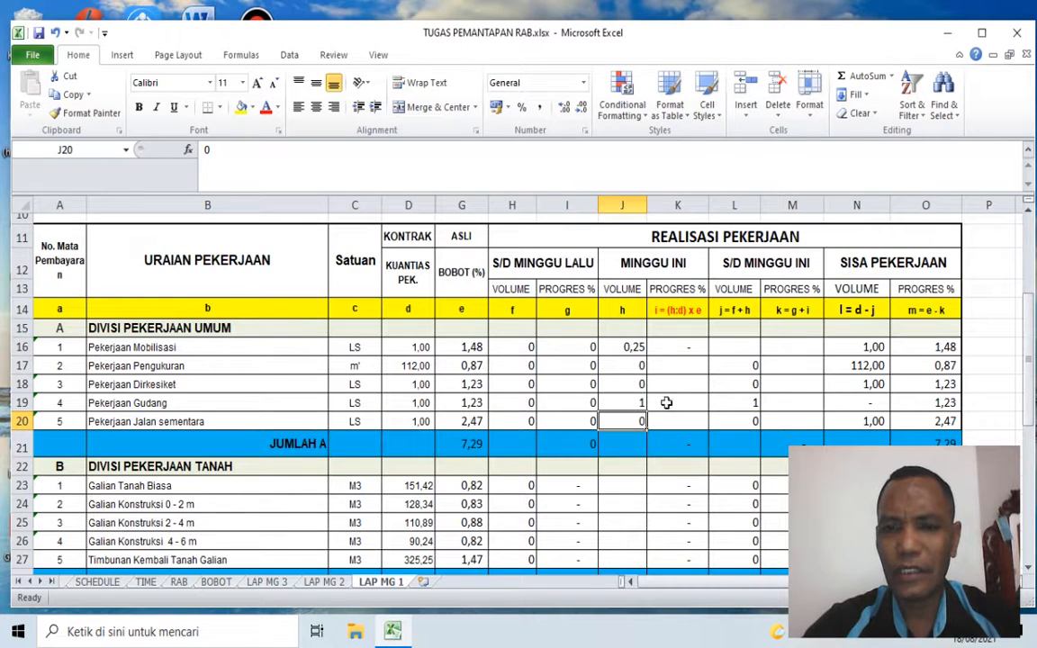
left_click(682, 347)
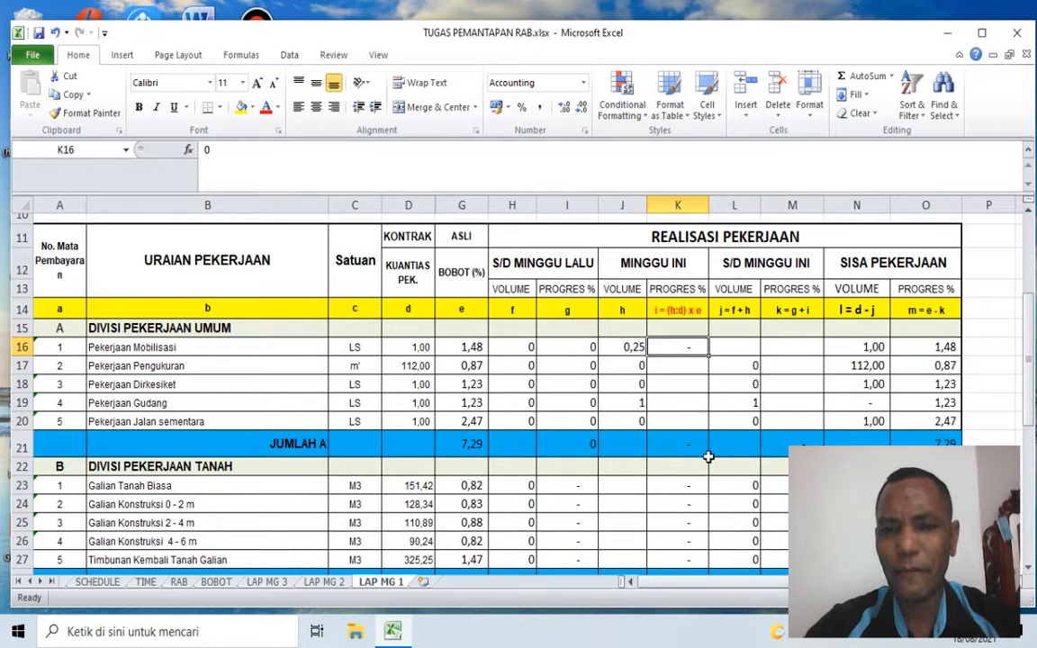
left_click(632, 347)
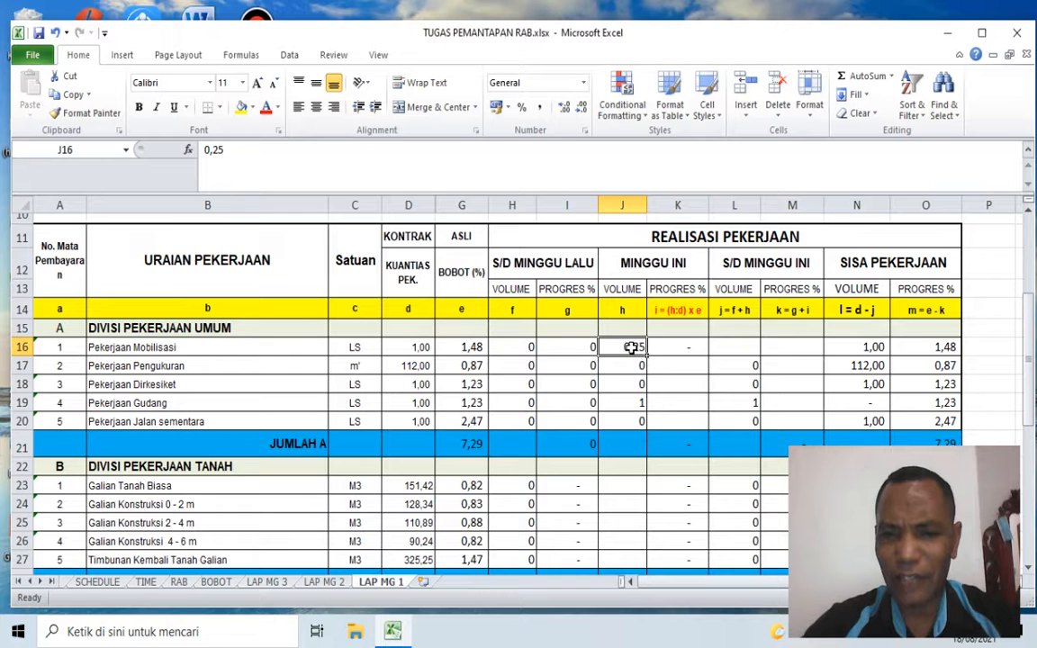
left_click(406, 350)
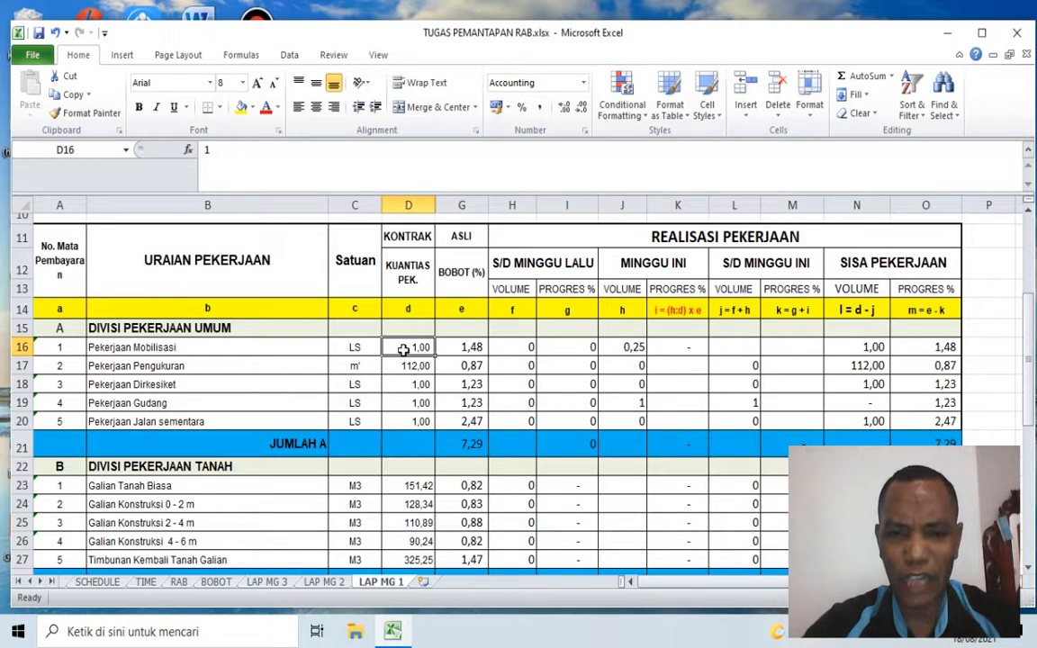
left_click(468, 347)
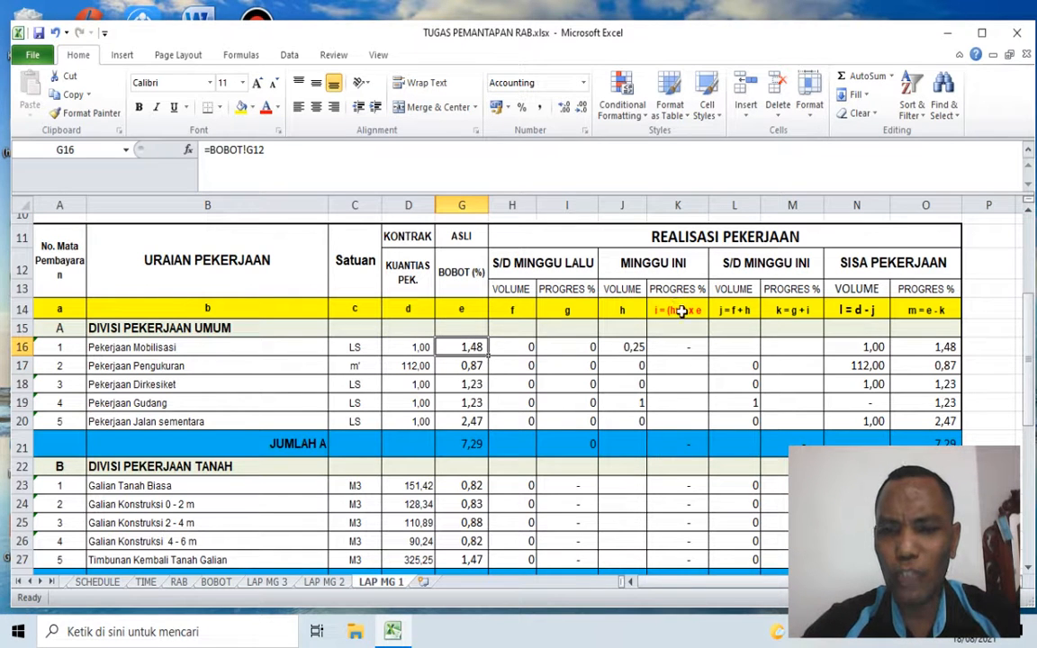
left_click(633, 347)
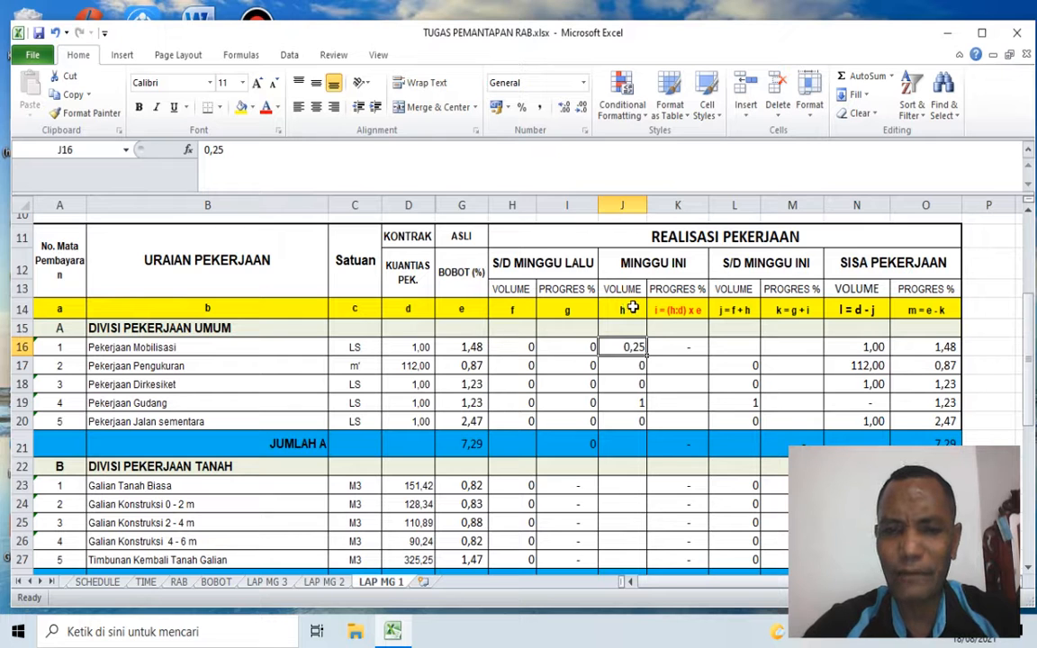
left_click(410, 346)
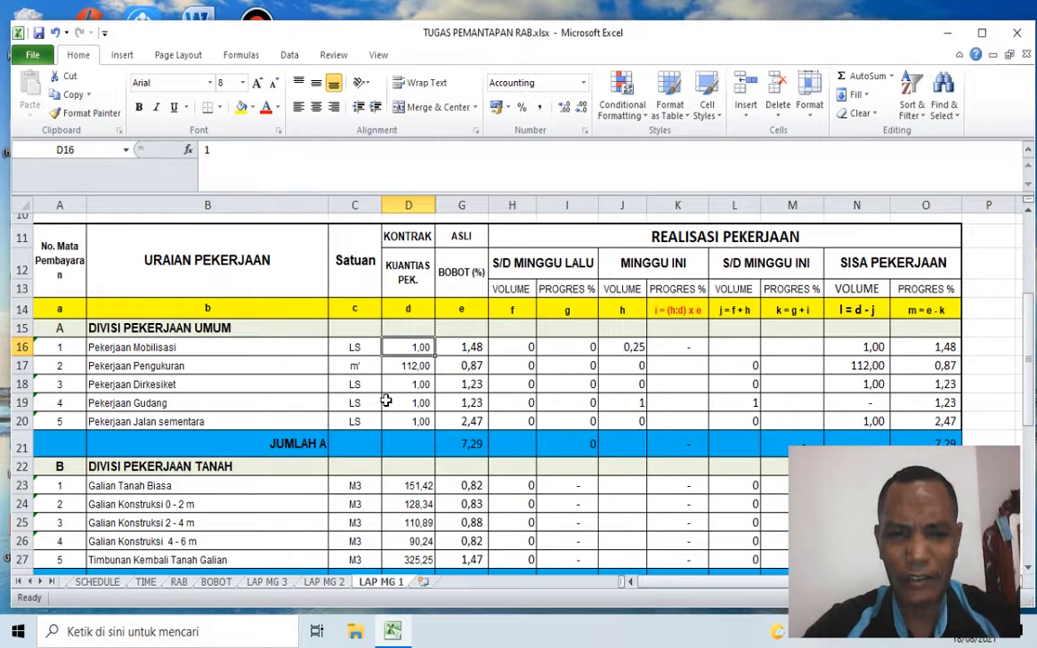
left_click(468, 349)
Step: Calculate the MINGGU INI progress of Pekerjaan Mobilisasi in K16 with the formula =J16/D16*G16
left_click(689, 350)
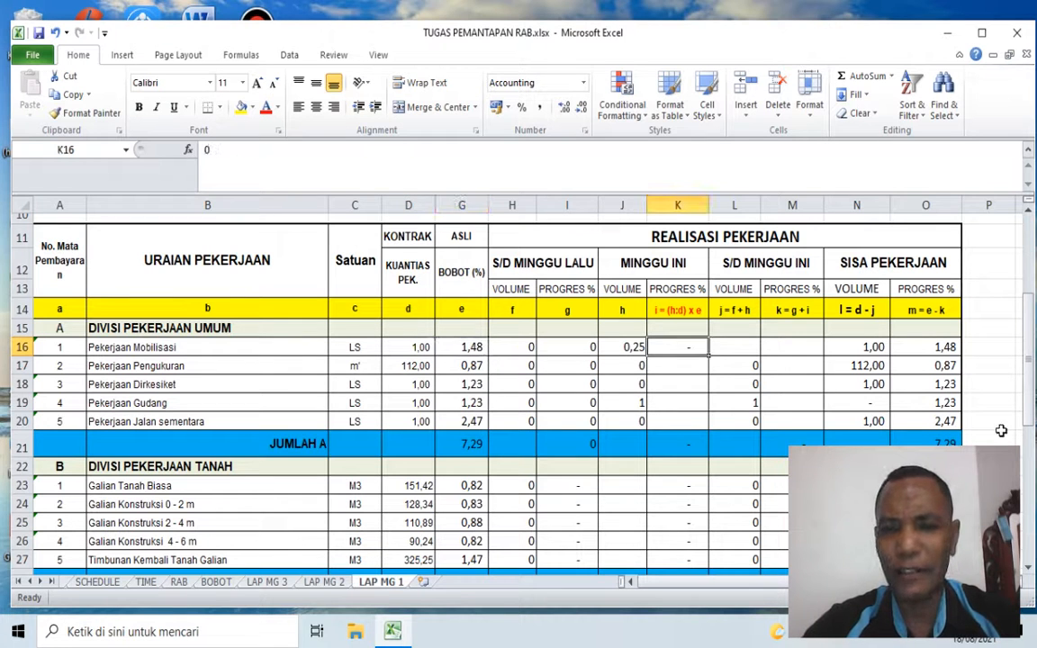
type("=")
key("Left")
type("/")
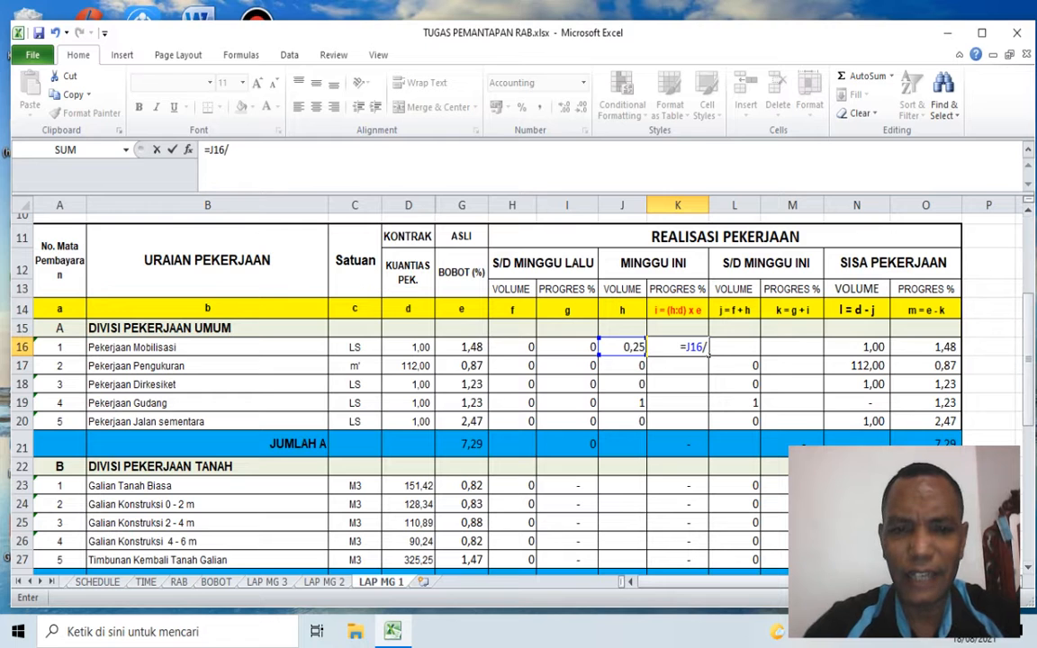
left_click(418, 345)
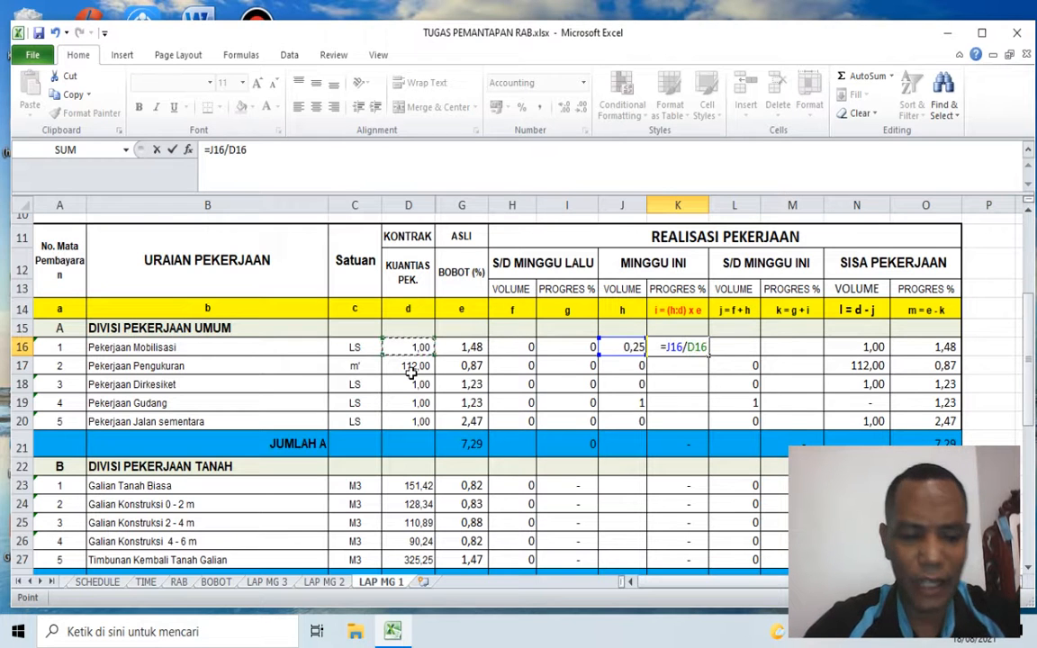
type("*")
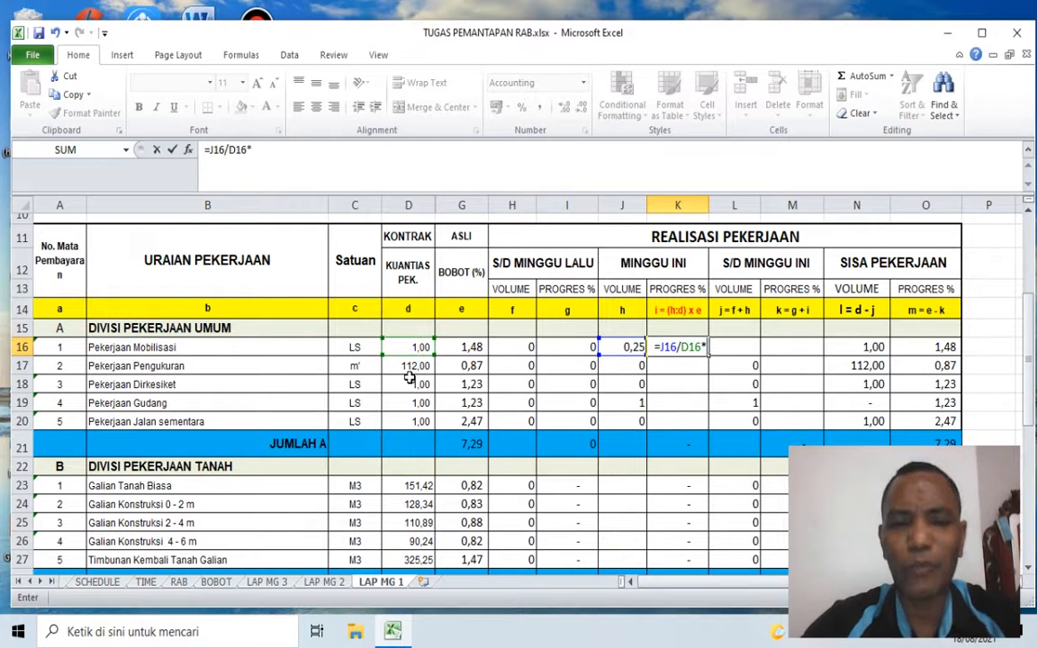
left_click(472, 350)
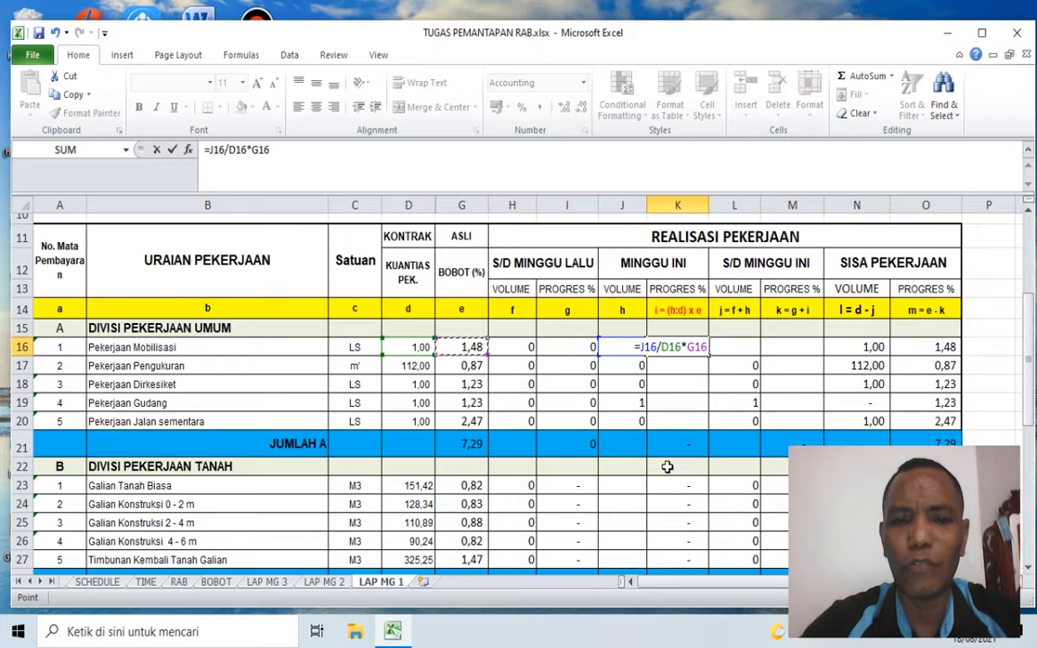
key("Return")
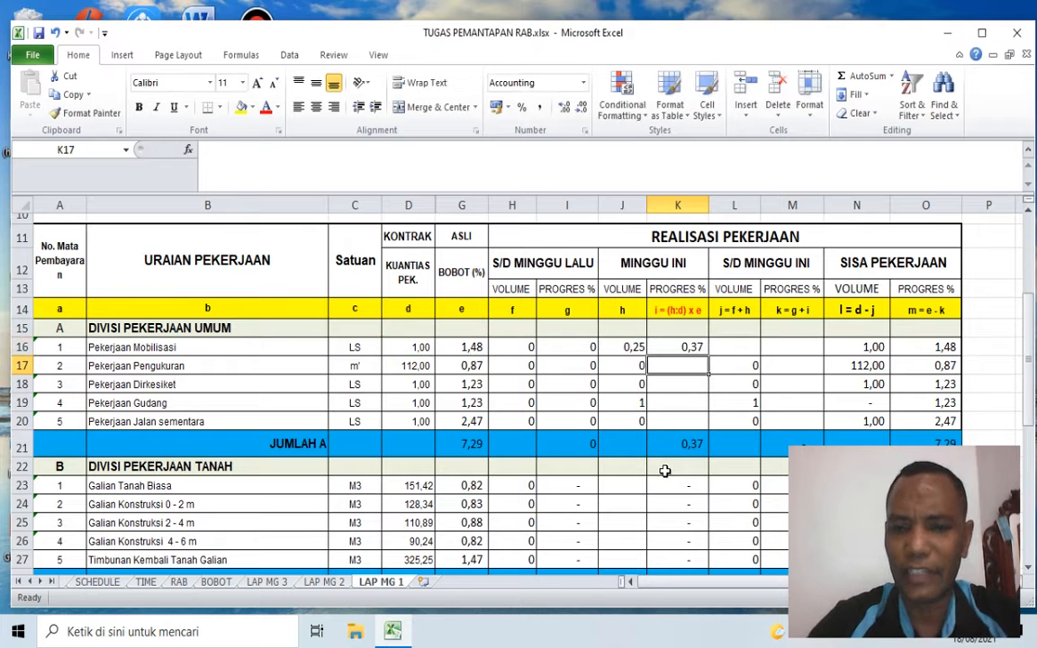
Step: Copy the progress formula from K16 to the other DIVISI PEKERJAAN UMUM items in K17:K20
left_click(689, 347)
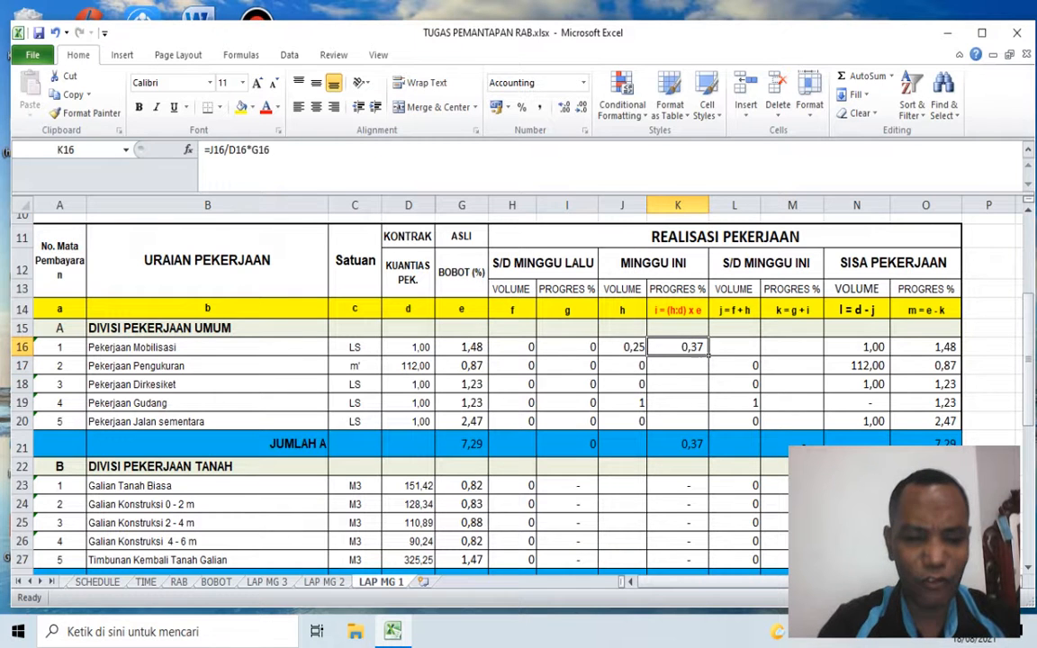
key("ctrl+c")
key("Down")
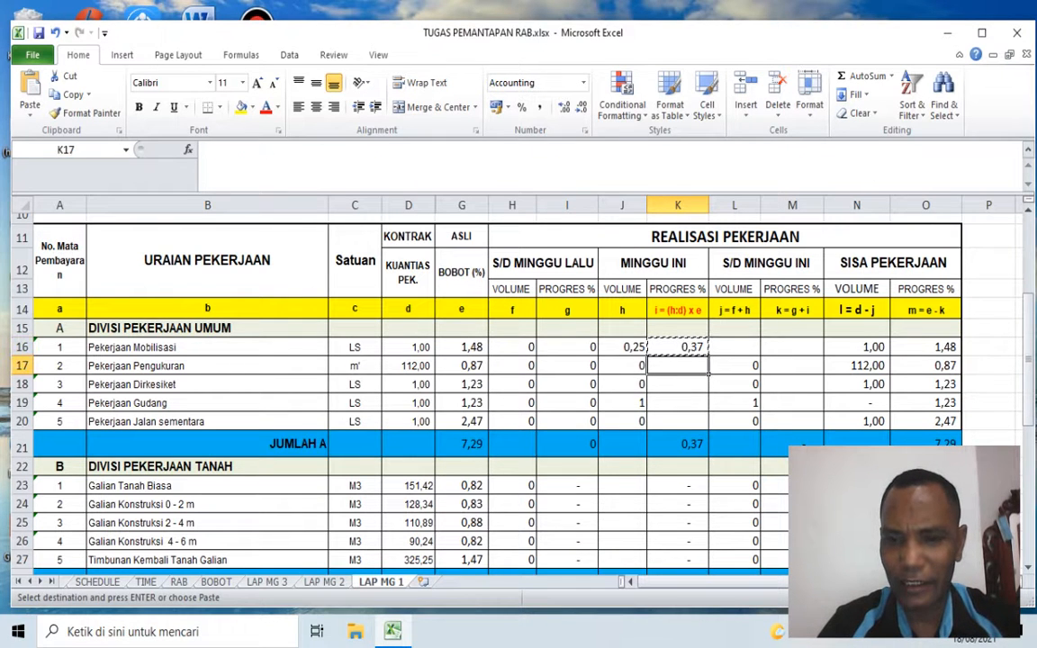
key("shift+Down")
key("shift+Down")
key("shift+Down")
key("Return")
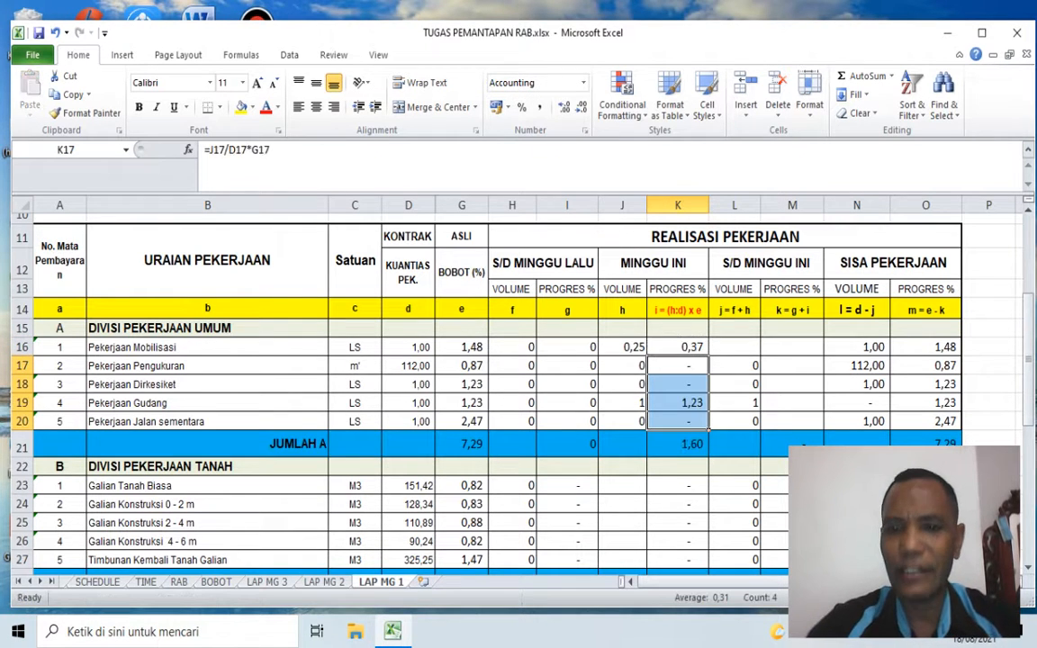
Step: Check the MINGGU INI progress of Pekerjaan Gudang against its volume, contract quantity and BOBOT, and the JUMLAH A sum against the item progress values
left_click(691, 402)
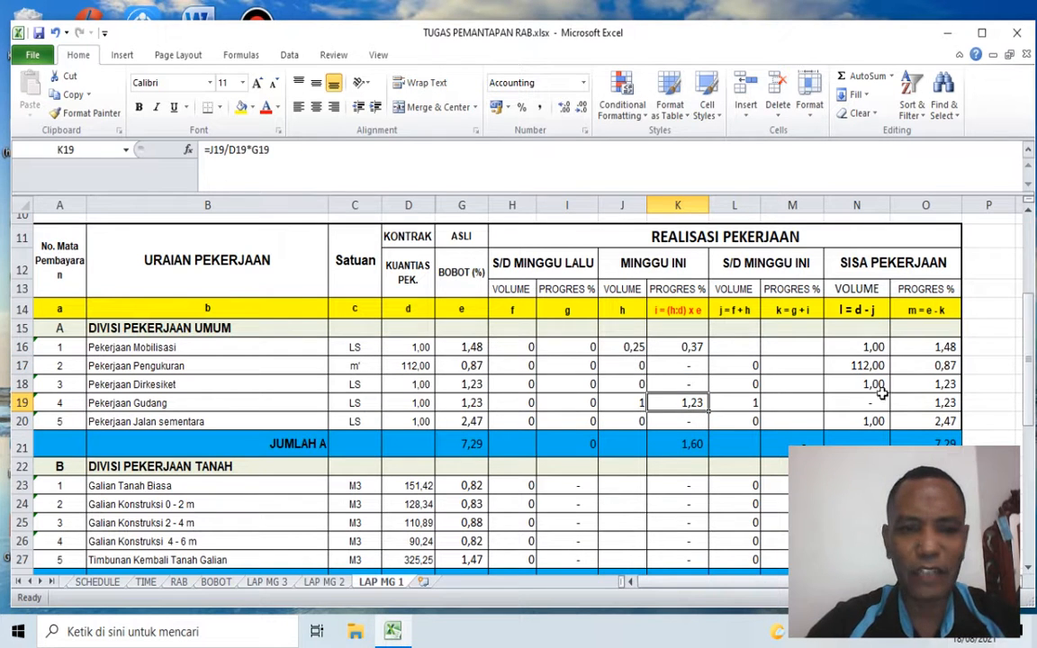
left_click(629, 401)
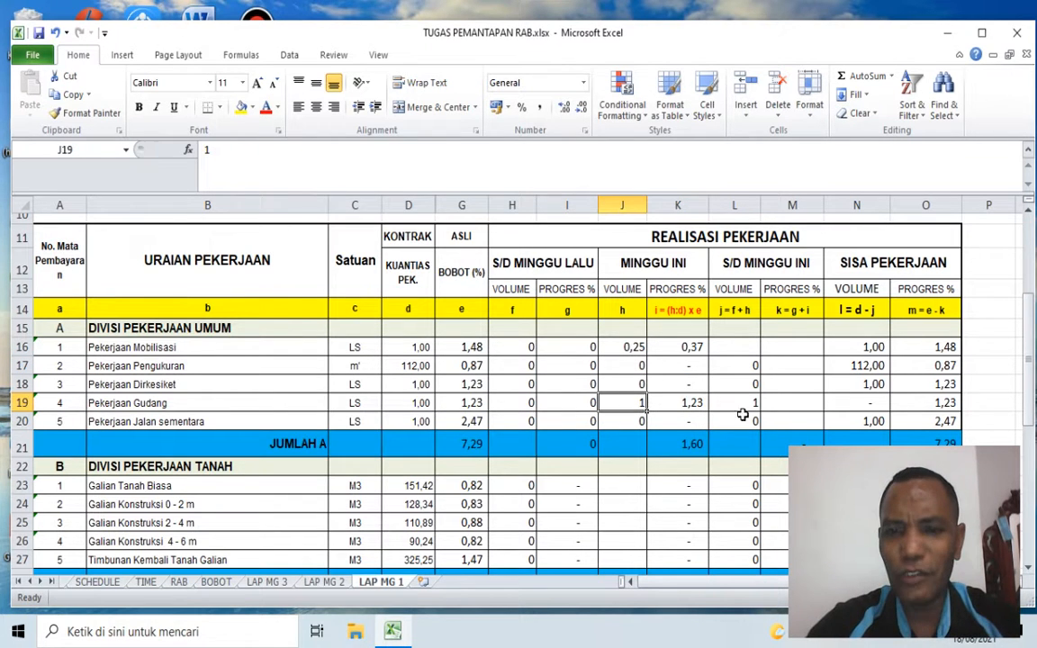
left_click(688, 407)
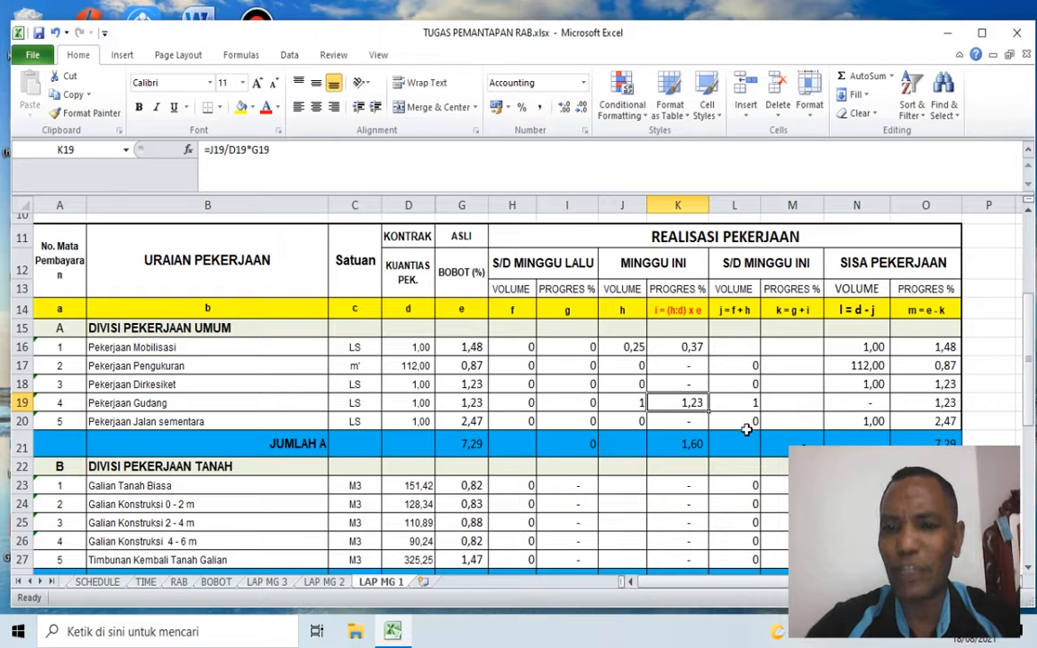
left_click(630, 402)
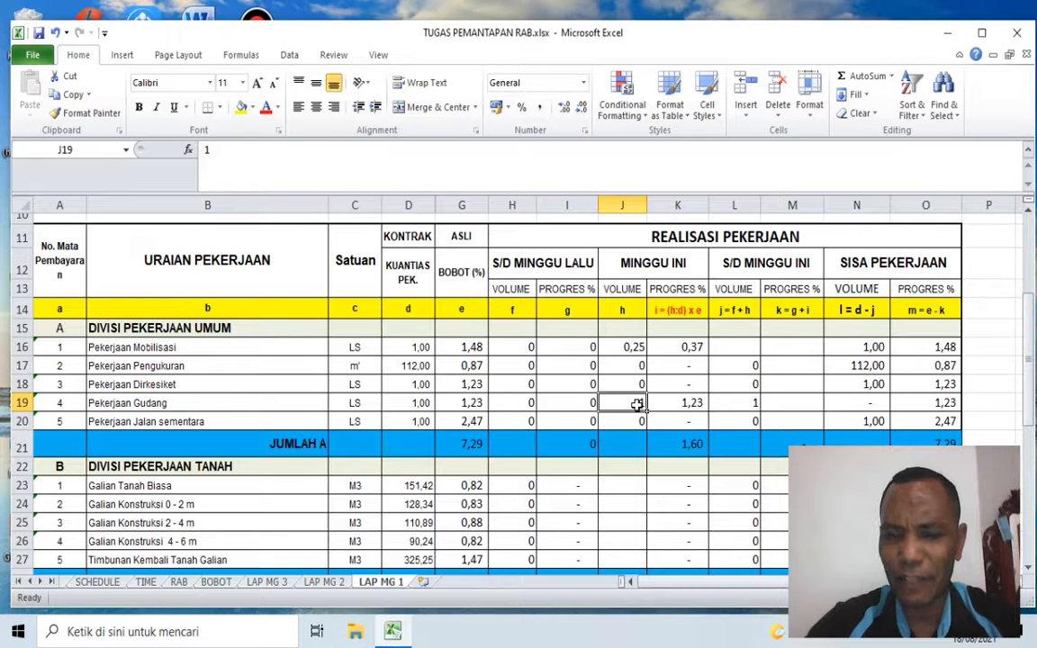
left_click(409, 403)
left_click(408, 310)
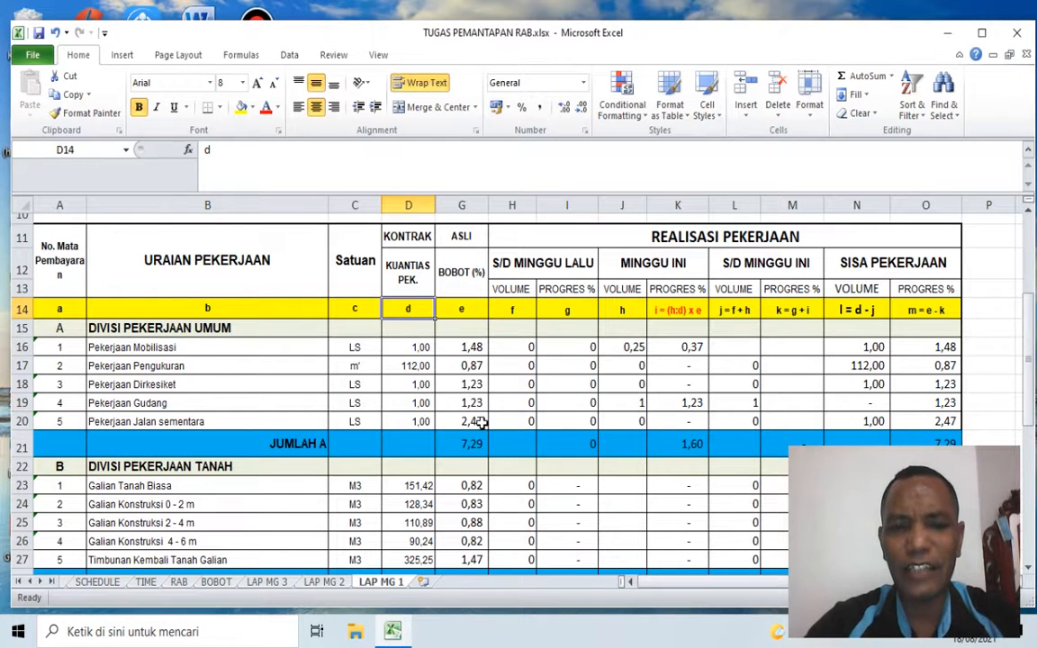
left_click(464, 402)
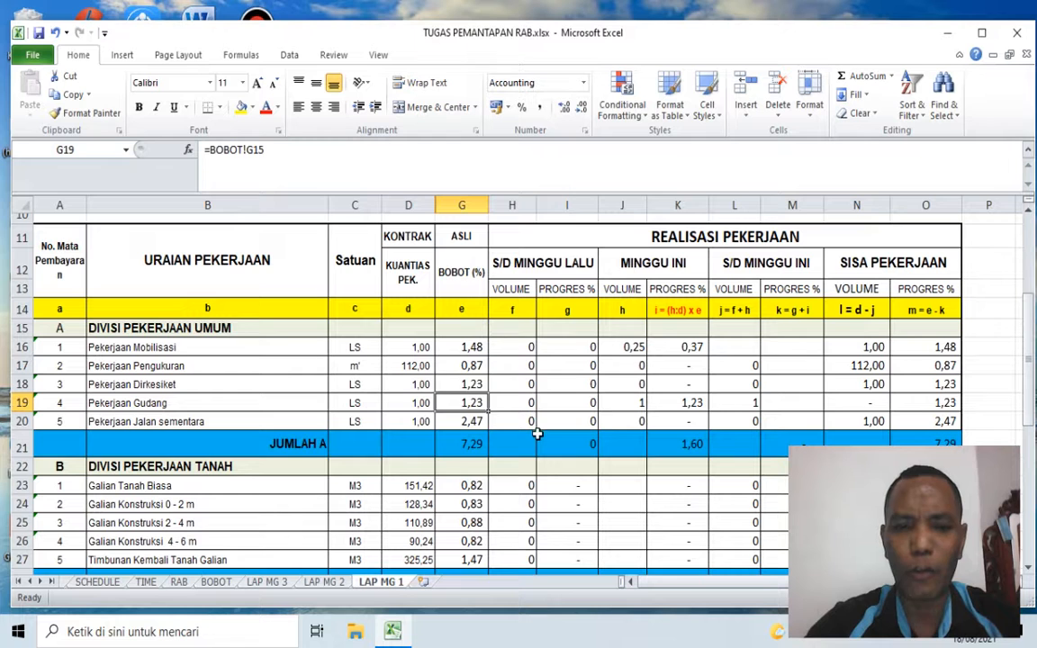
left_click(630, 404)
left_click(412, 420)
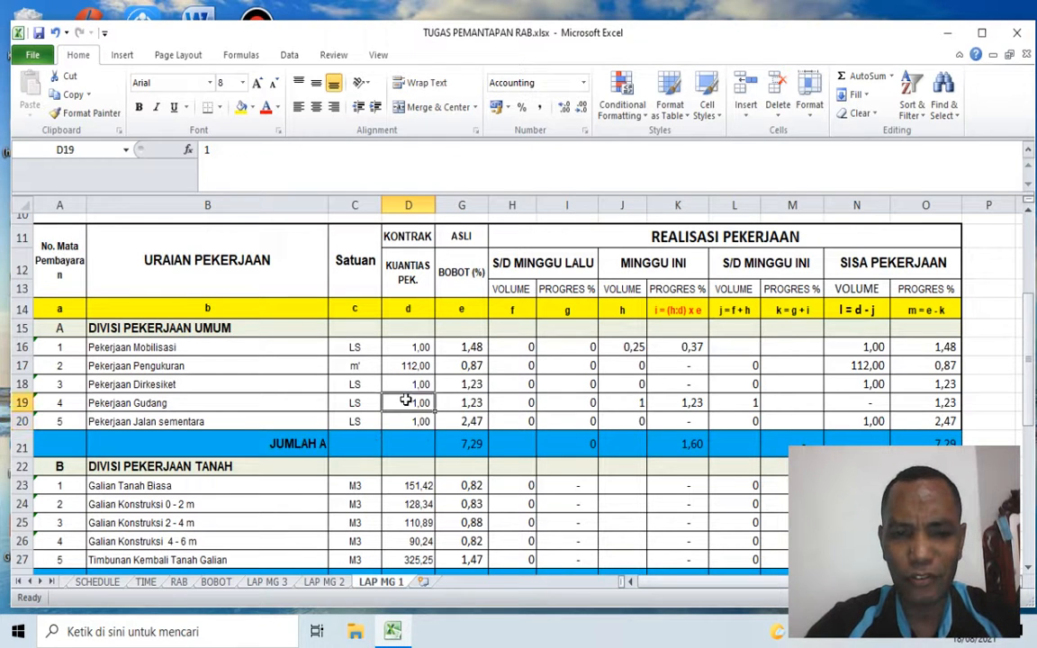
left_click(472, 404)
left_click(688, 405)
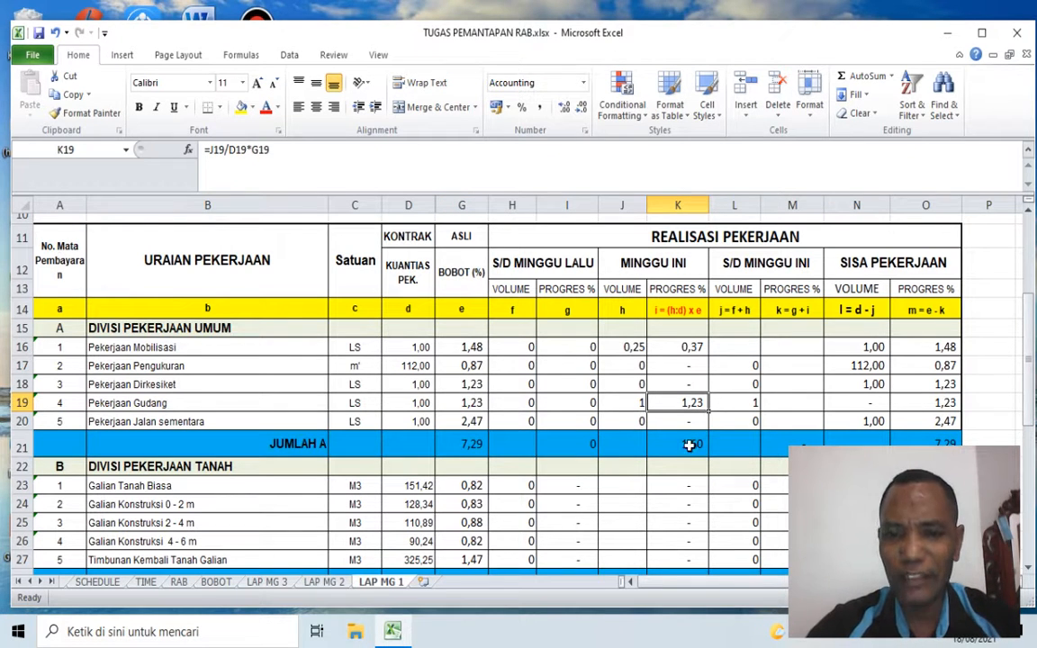
left_click(684, 346)
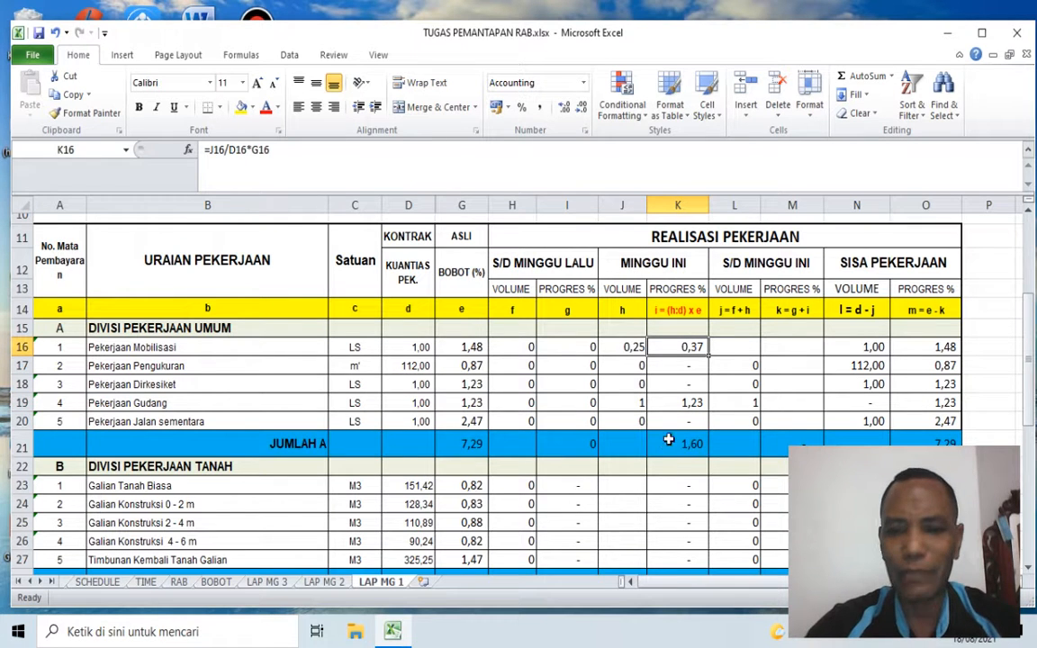
left_click(684, 440)
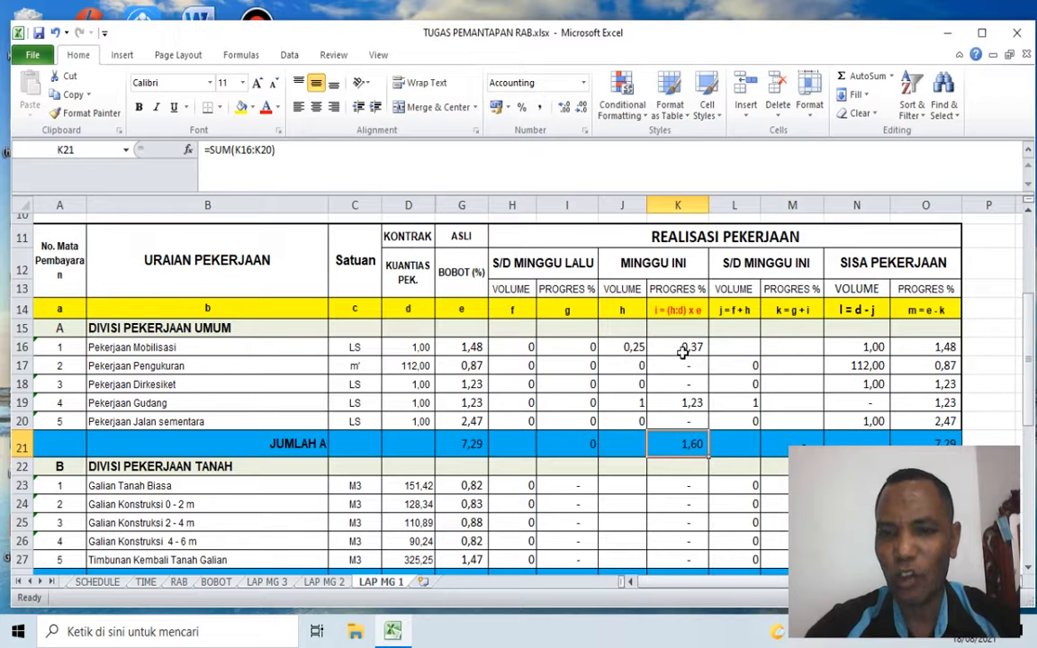
left_click(683, 404)
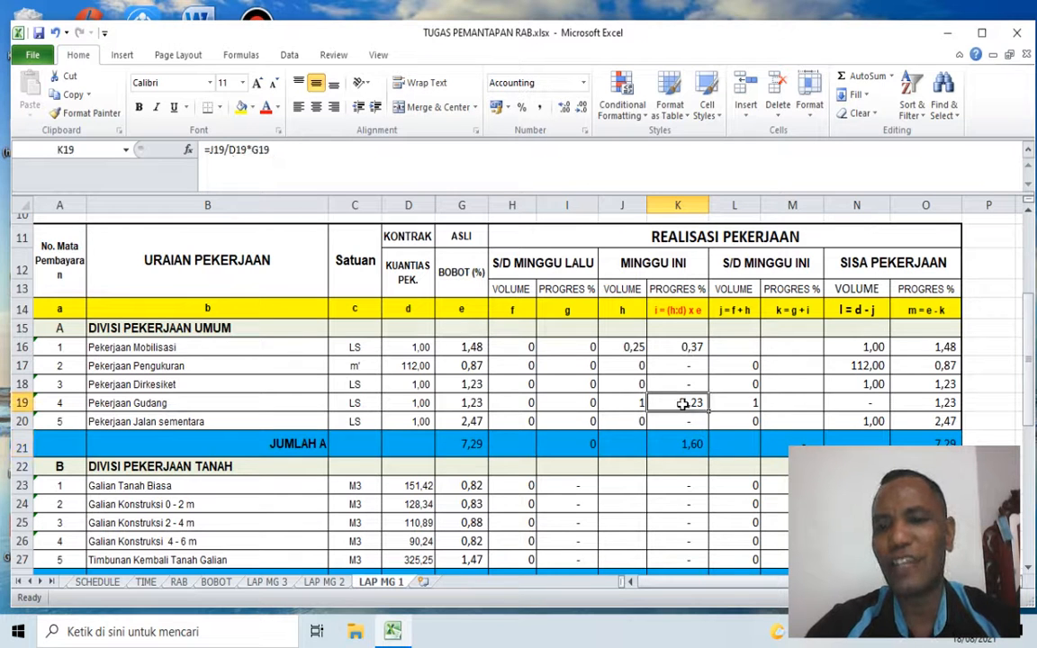
left_click(682, 444)
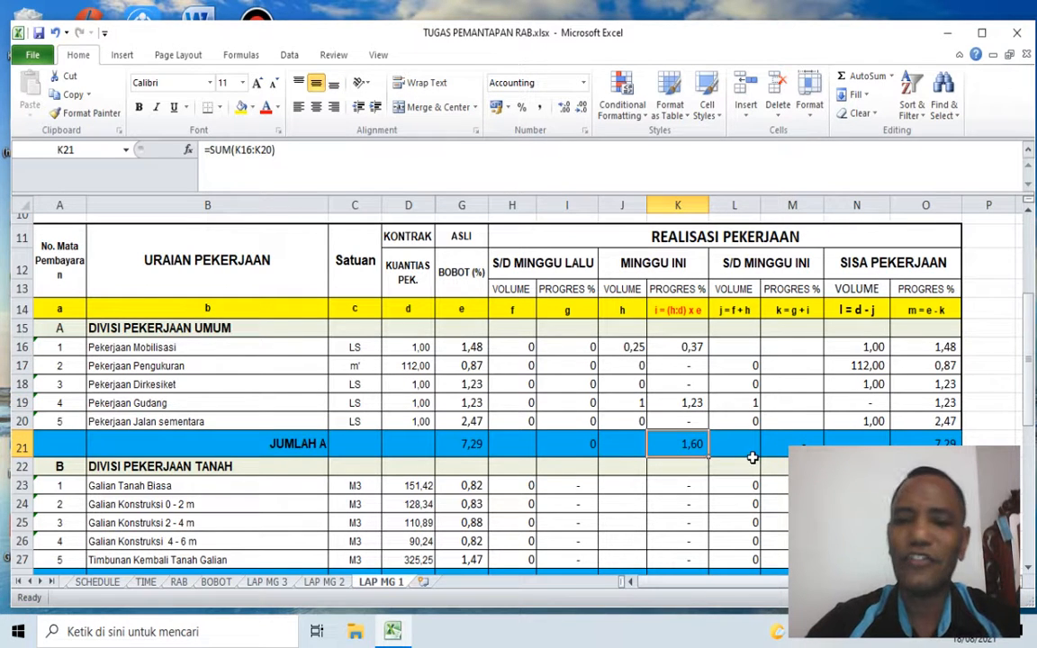
Step: Review the S/D MINGGU INI heading and the volume and progress columns of S/D MINGGU LALU and MINGGU INI that feed it
left_click(754, 351)
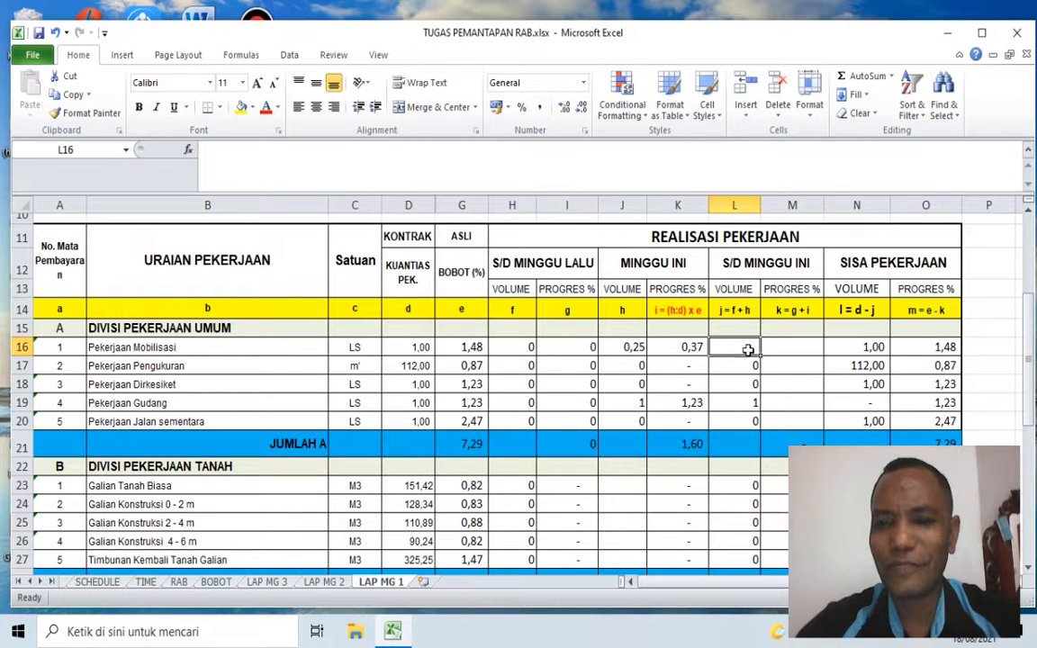
left_click(720, 263)
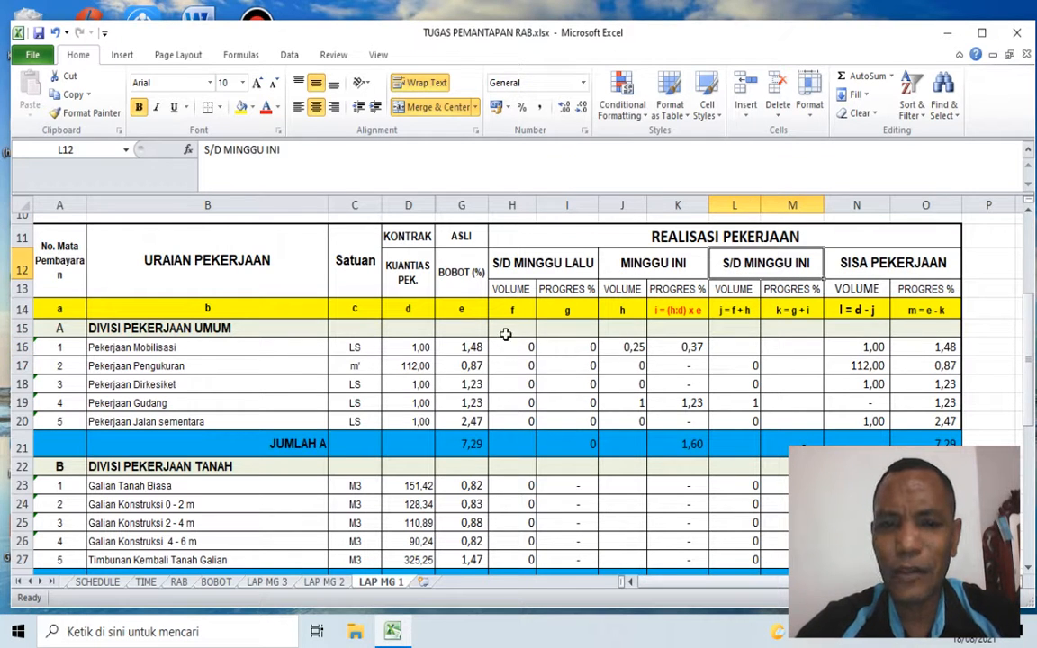
left_click(531, 289)
left_click(564, 293)
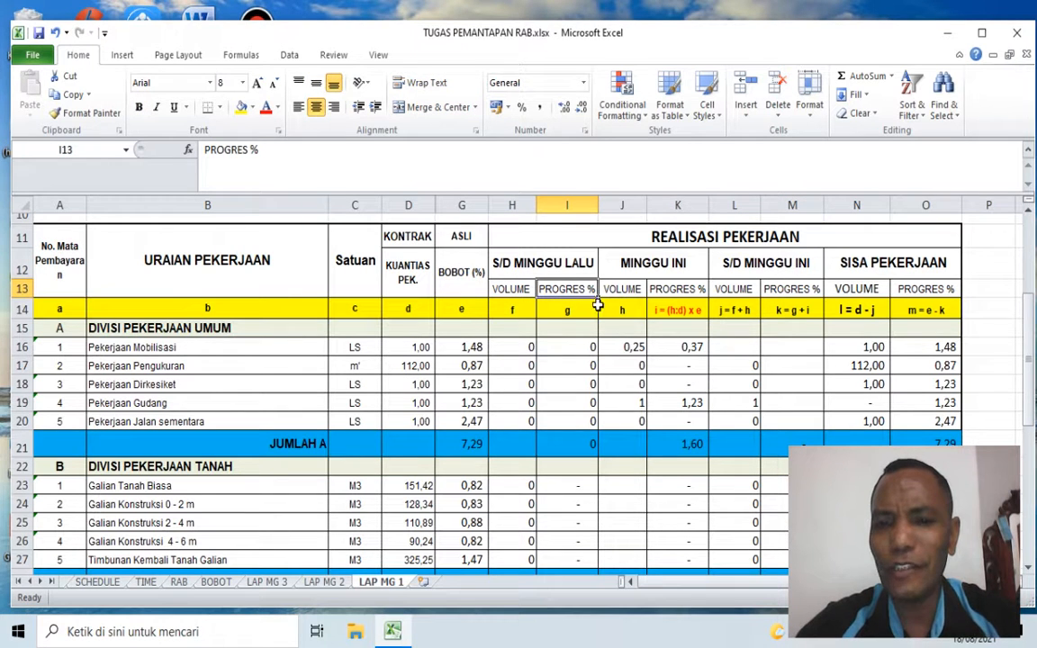
left_click(630, 290)
left_click(689, 293)
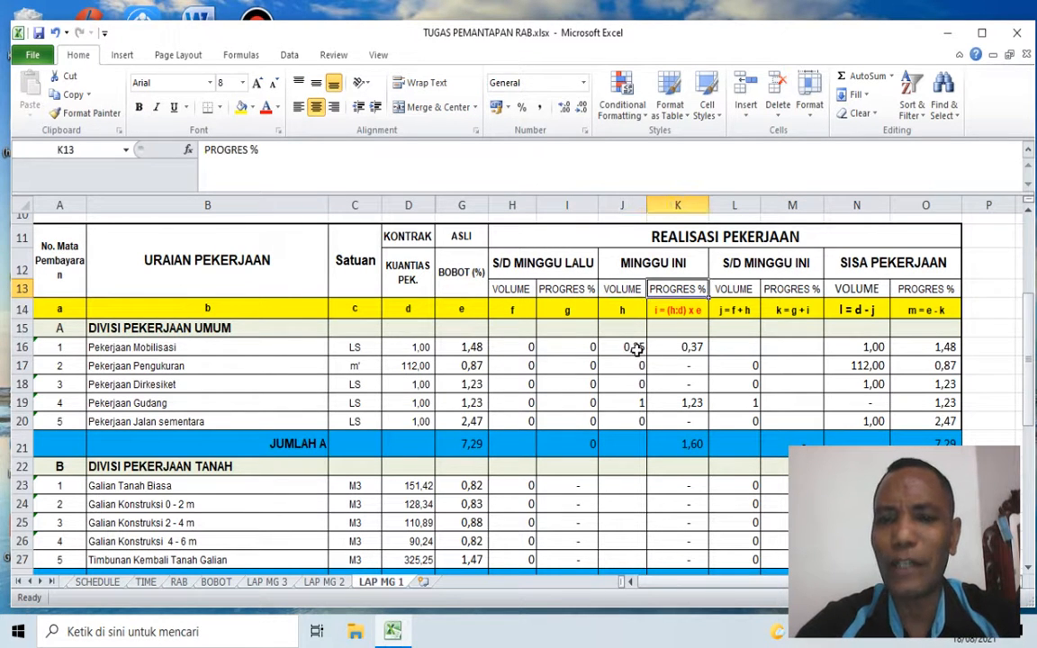
Step: Calculate the S/D MINGGU INI volume of Pekerjaan Mobilisasi in L16 with the formula =H16+J16
left_click(733, 350)
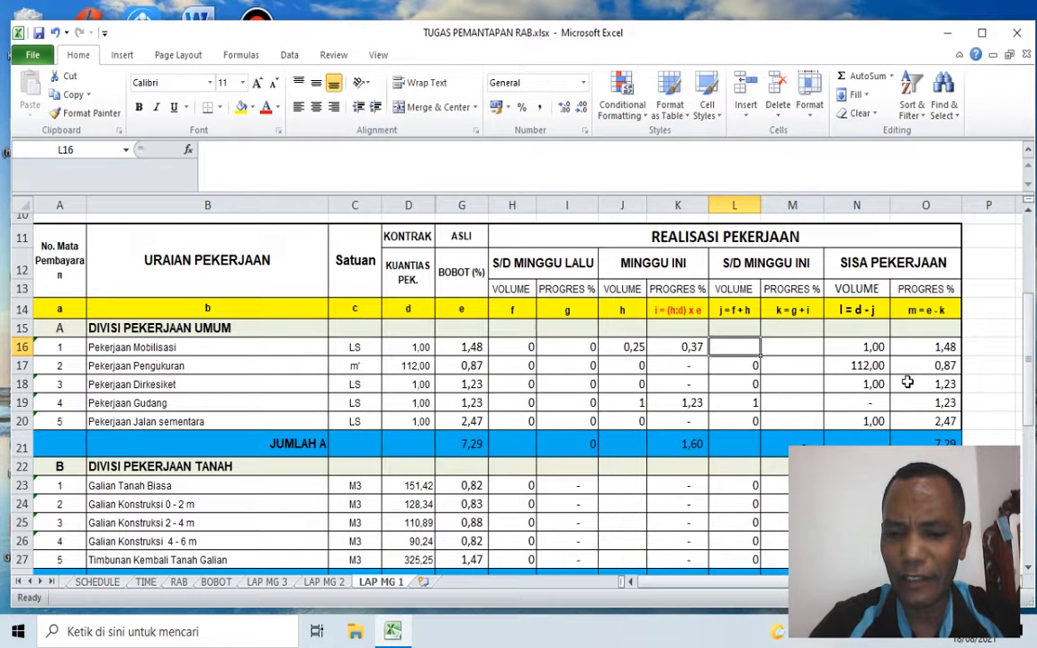
type("=")
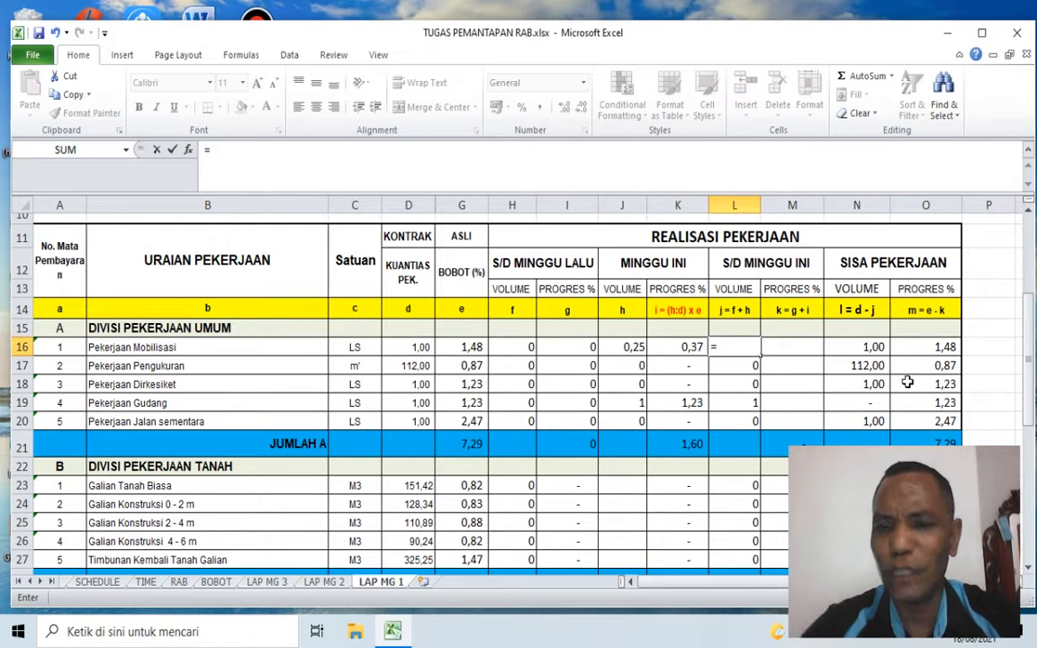
key("Left")
key("Left")
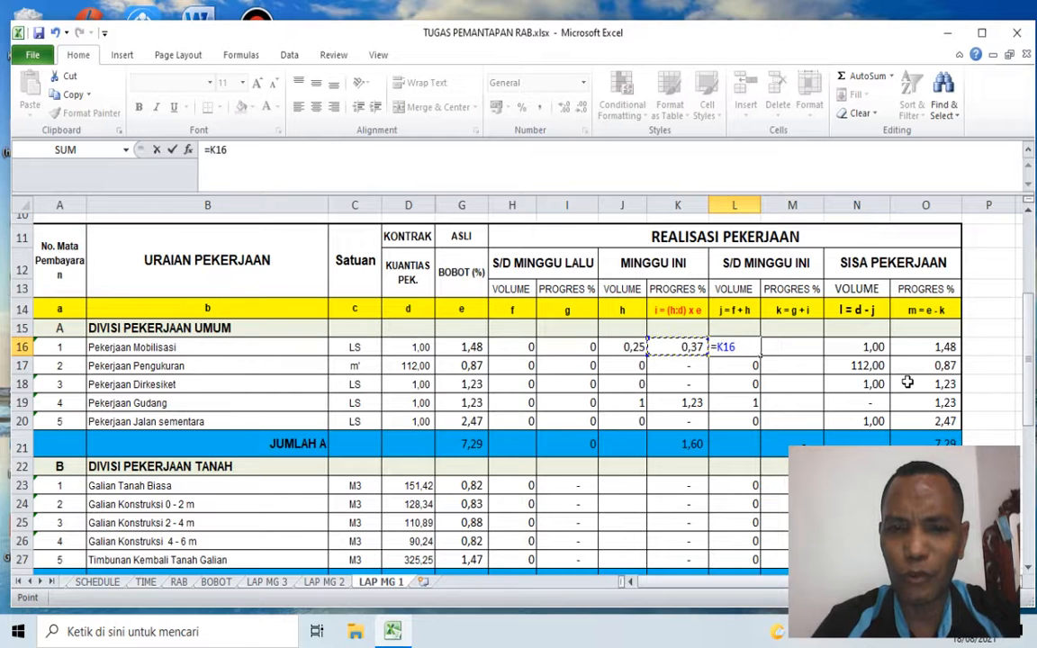
key("Left")
key("Left")
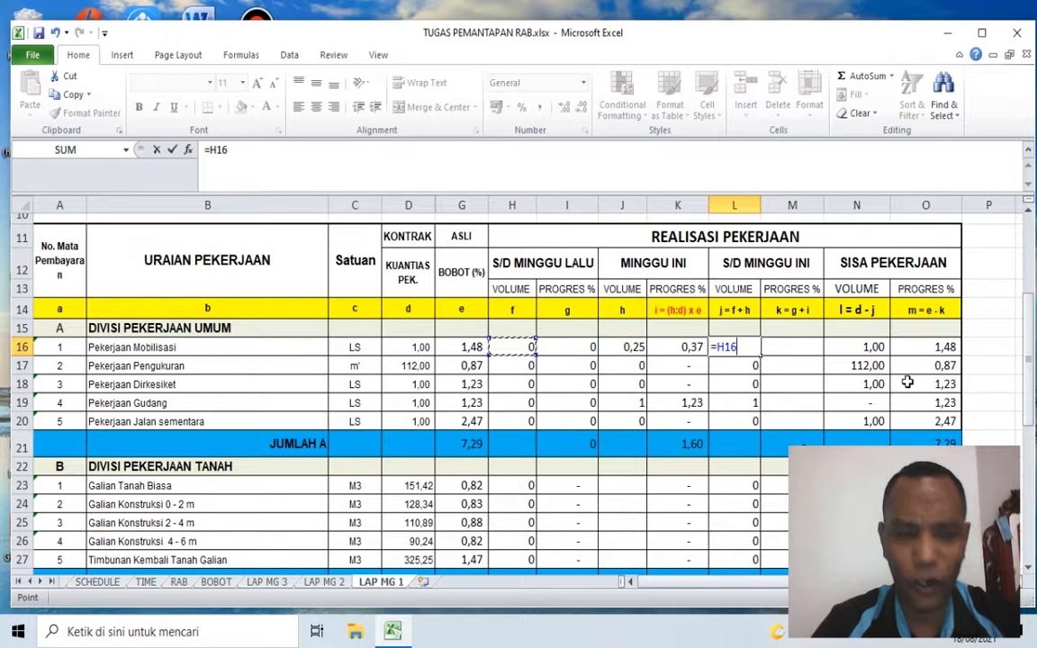
type("+")
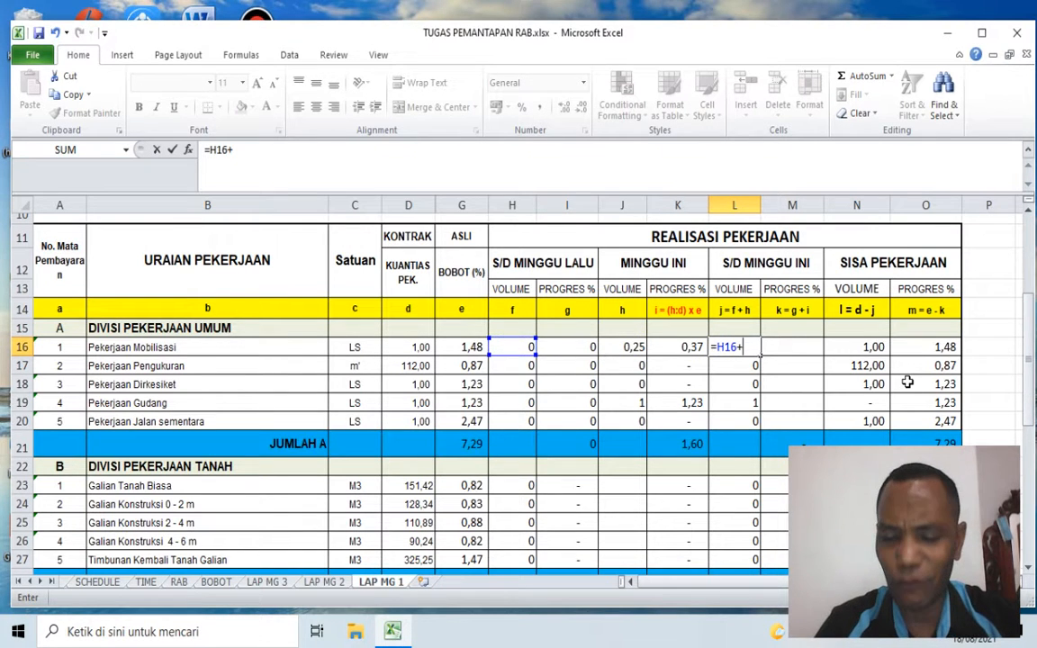
key("Left")
key("Left")
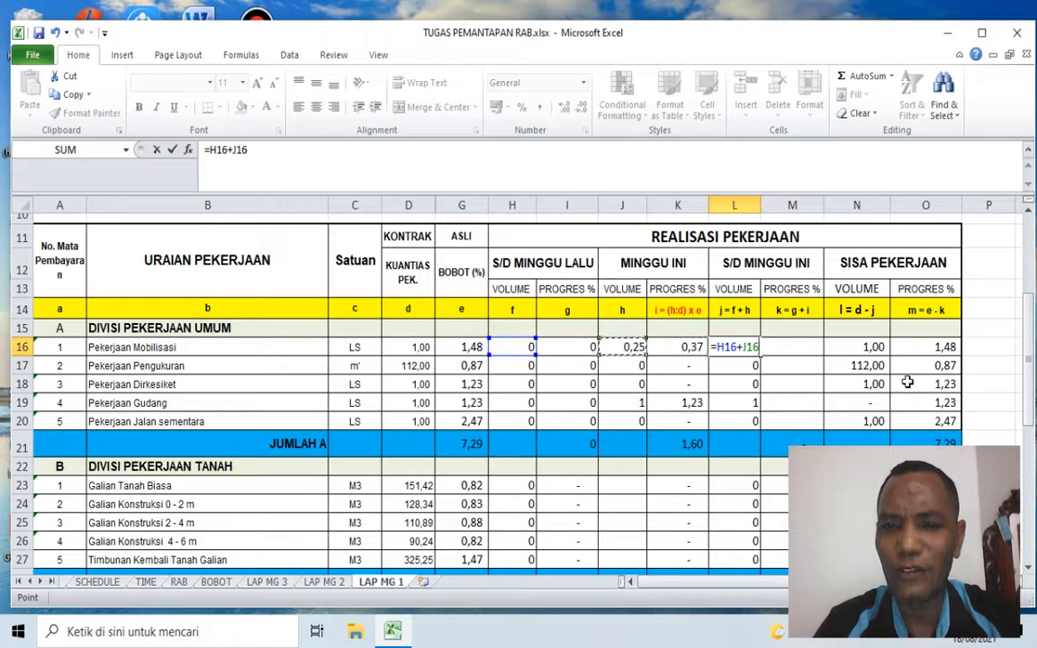
key("Return")
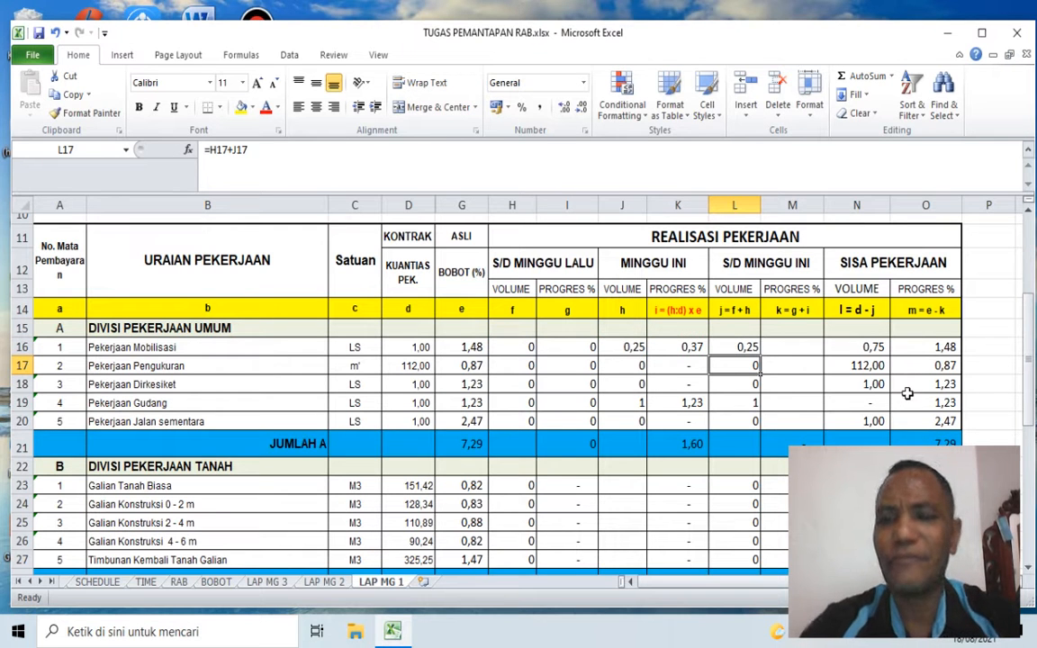
Step: Calculate the S/D MINGGU INI progress of Pekerjaan Mobilisasi in M16 with the formula =I16+K16
left_click(796, 346)
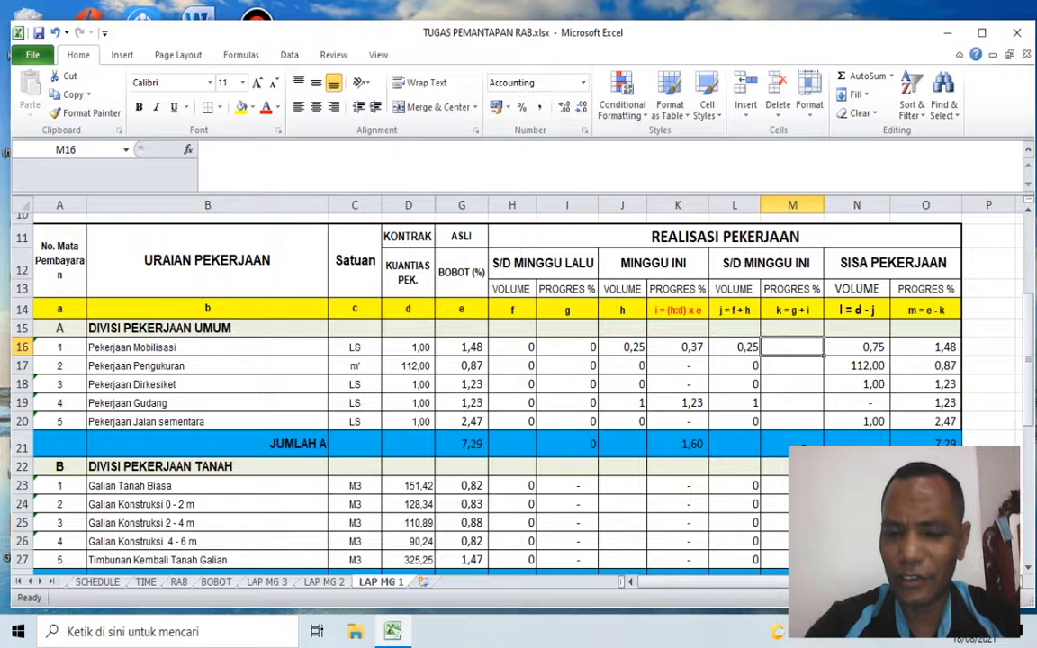
type("=")
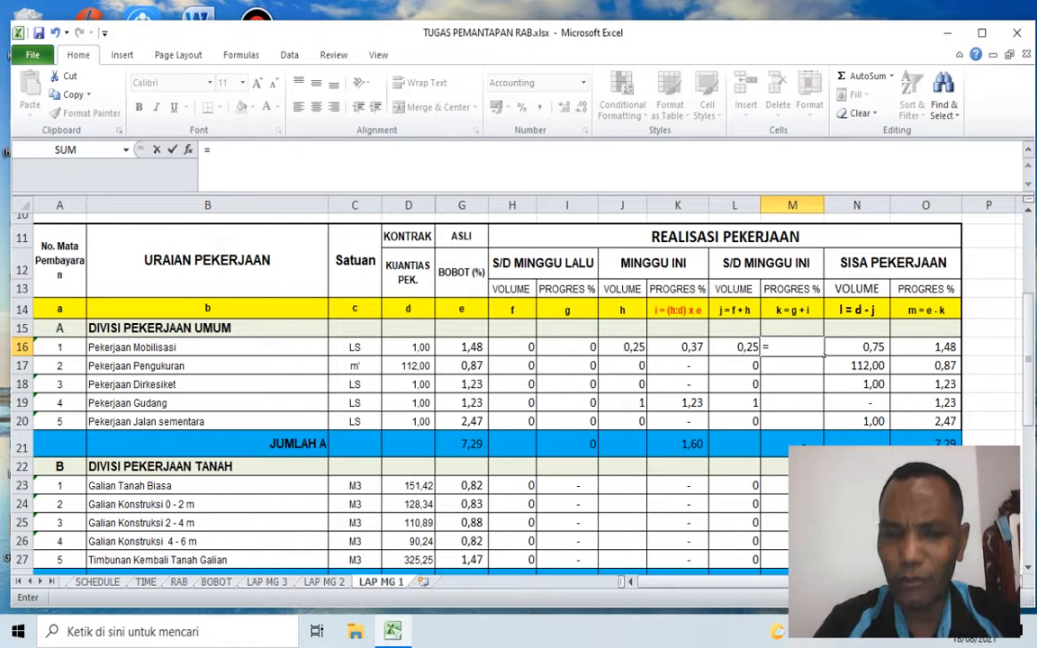
key("Left")
key("Left")
key("Left")
key("Left")
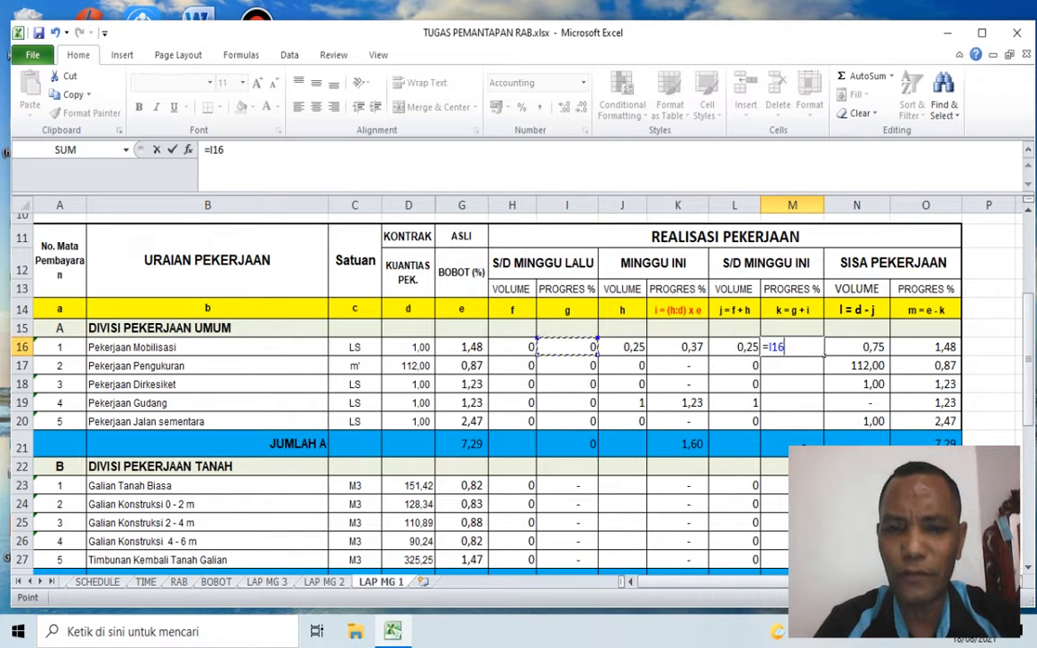
type("+")
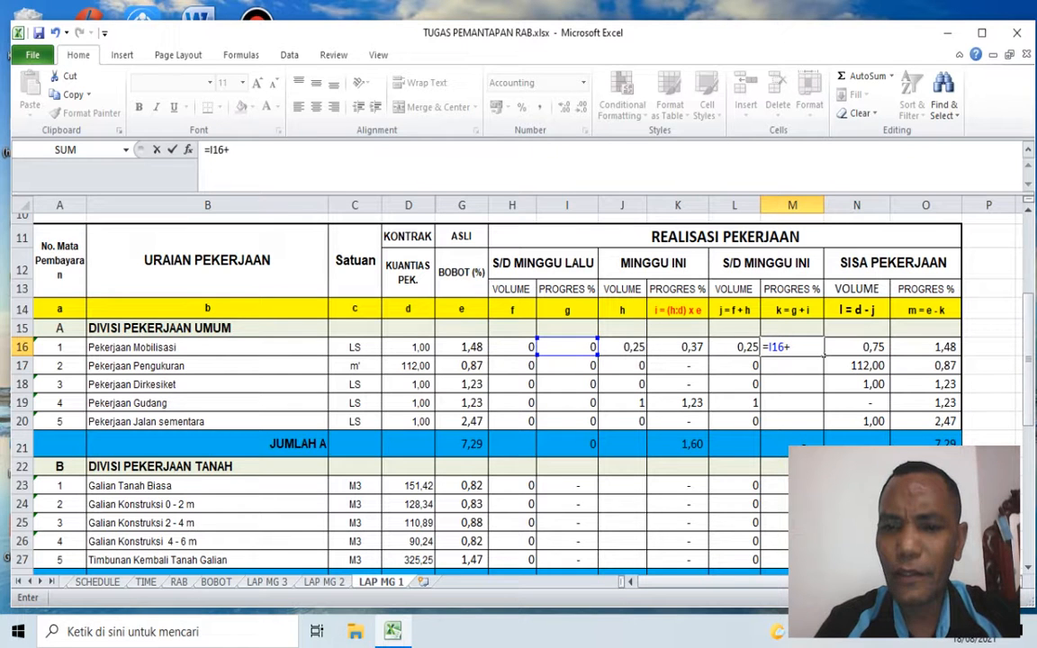
key("Left")
key("Left")
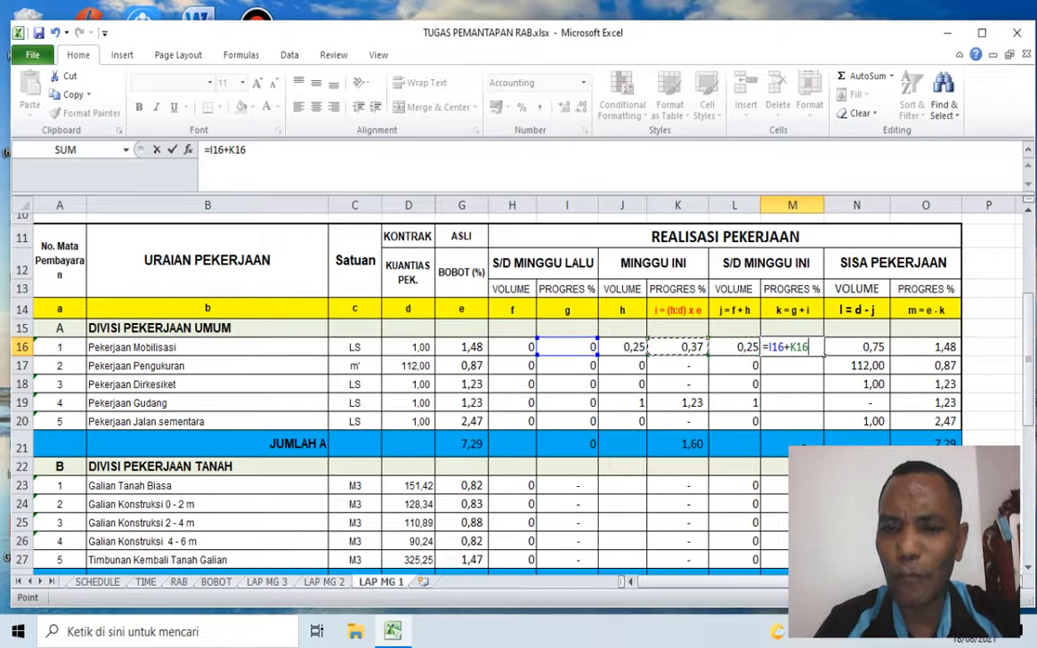
key("Return")
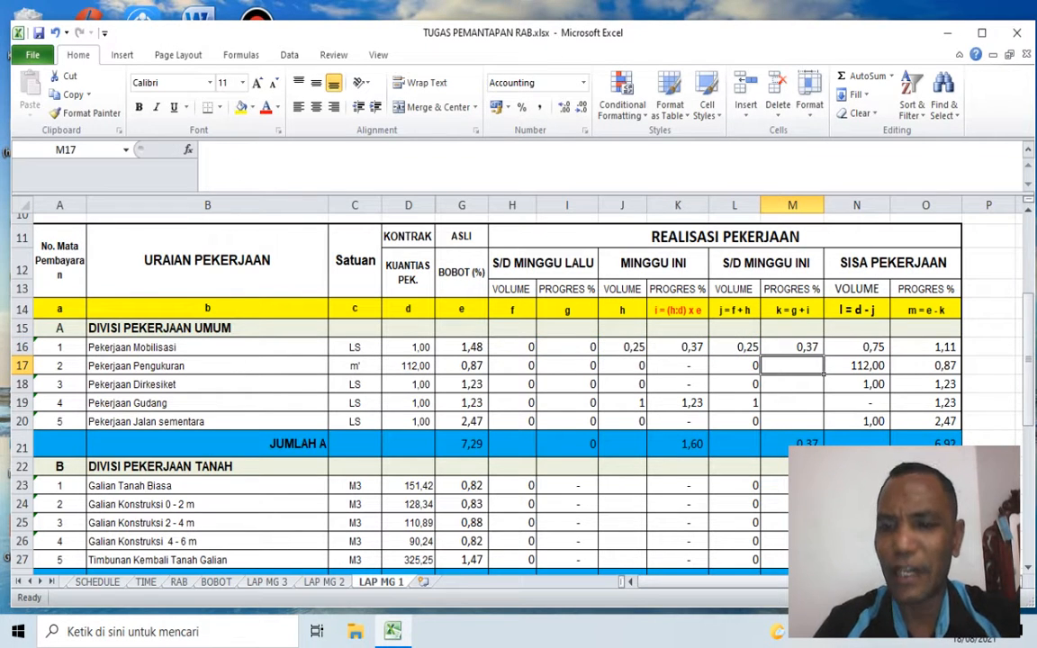
Step: Copy the cumulative volume and progress formulas from L16:M16 to the other DIVISI PEKERJAAN UMUM items in L17:M20
key("Up")
key("Left")
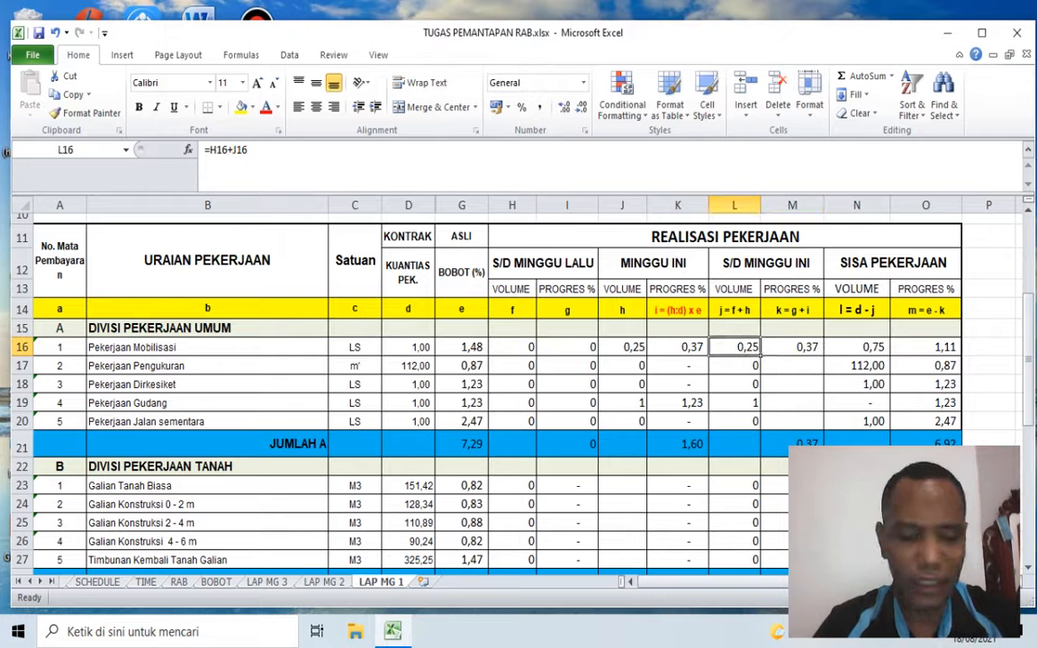
key("shift+Right")
key("ctrl+c")
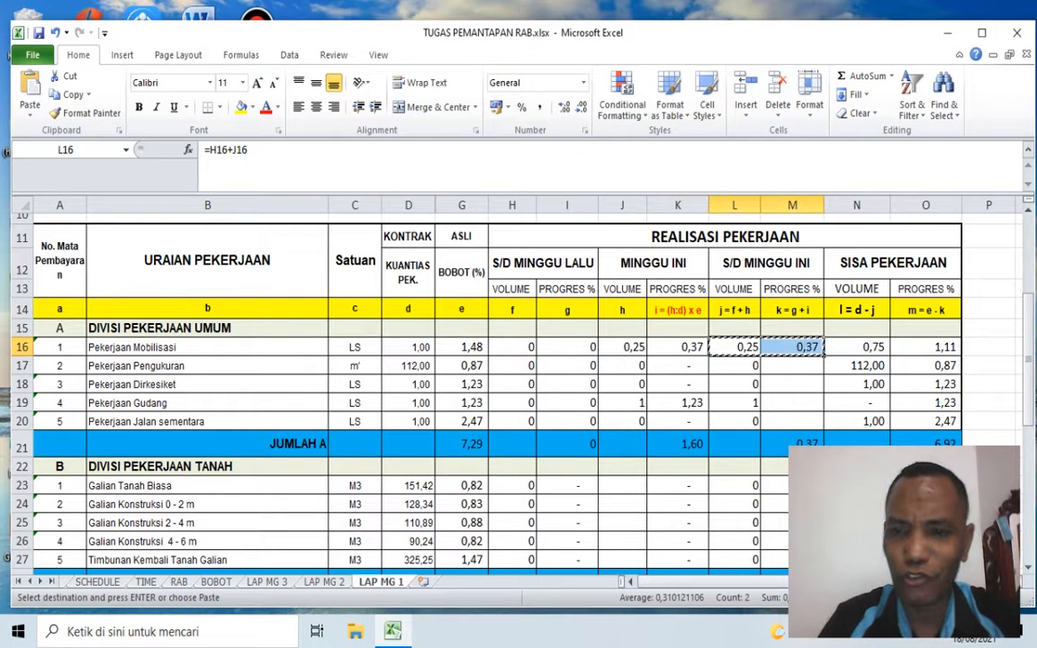
key("Down")
key("shift+Right")
key("shift+Down")
key("shift+Down")
key("shift+Down")
key("Return")
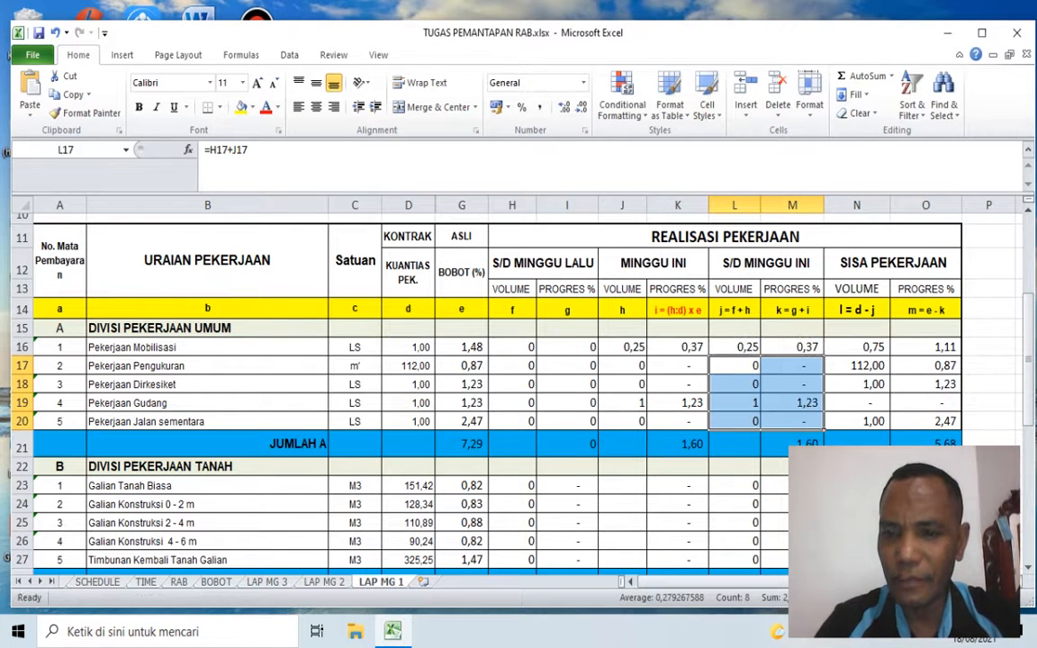
Step: Check the S/D MINGGU INI volume and progress of Pekerjaan Mobilisasi against its S/D MINGGU LALU and MINGGU INI values
scroll(688, 441, "down", 1)
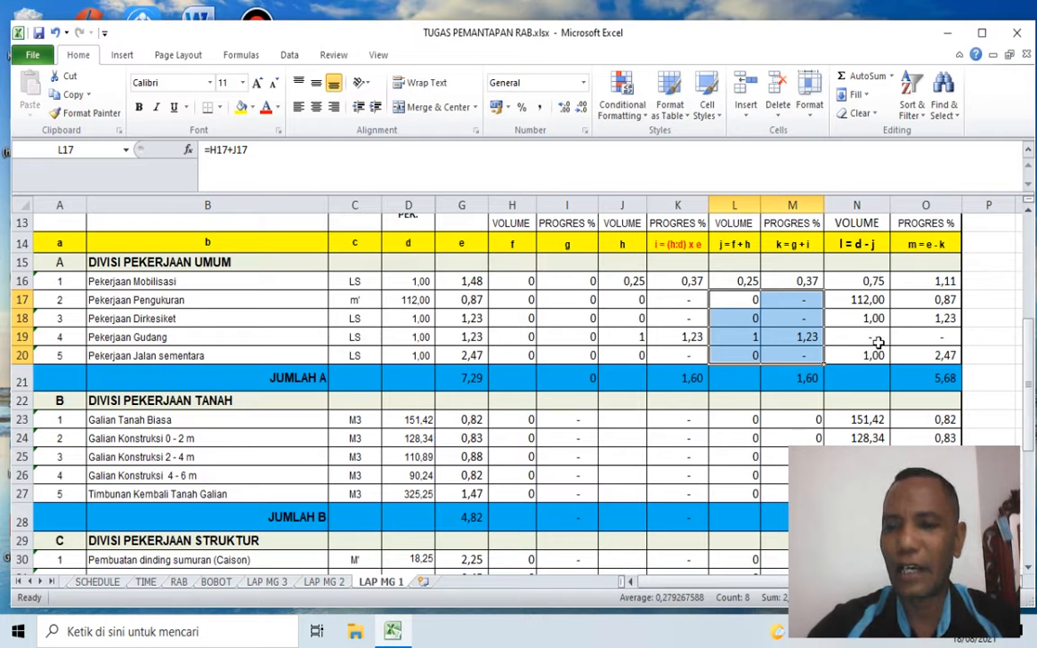
left_click(877, 342)
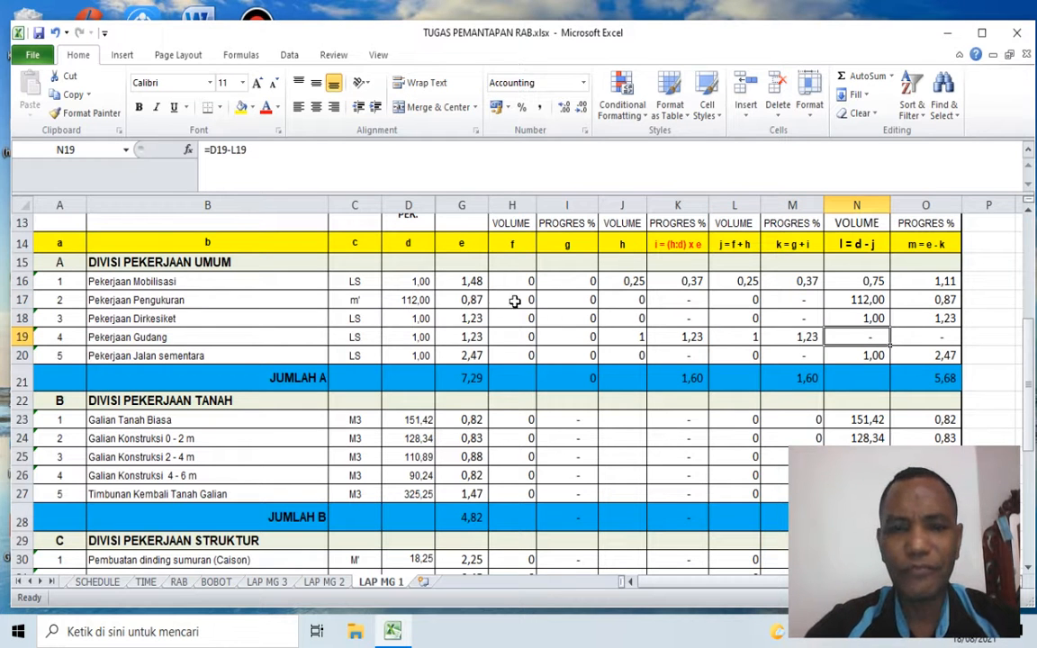
scroll(535, 303, "up", 1)
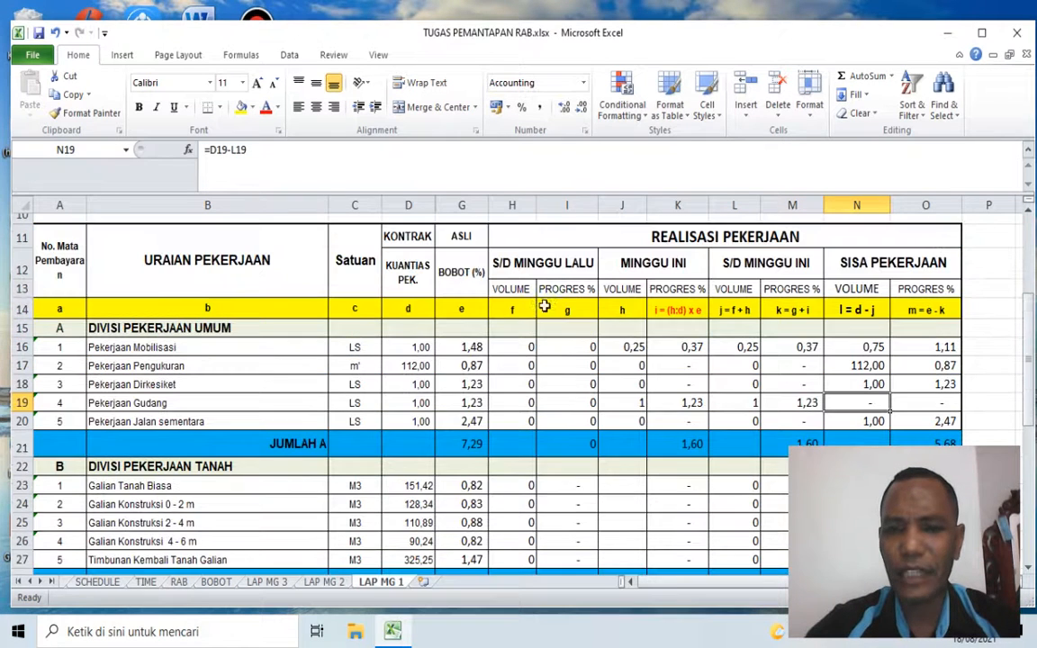
left_click(799, 351)
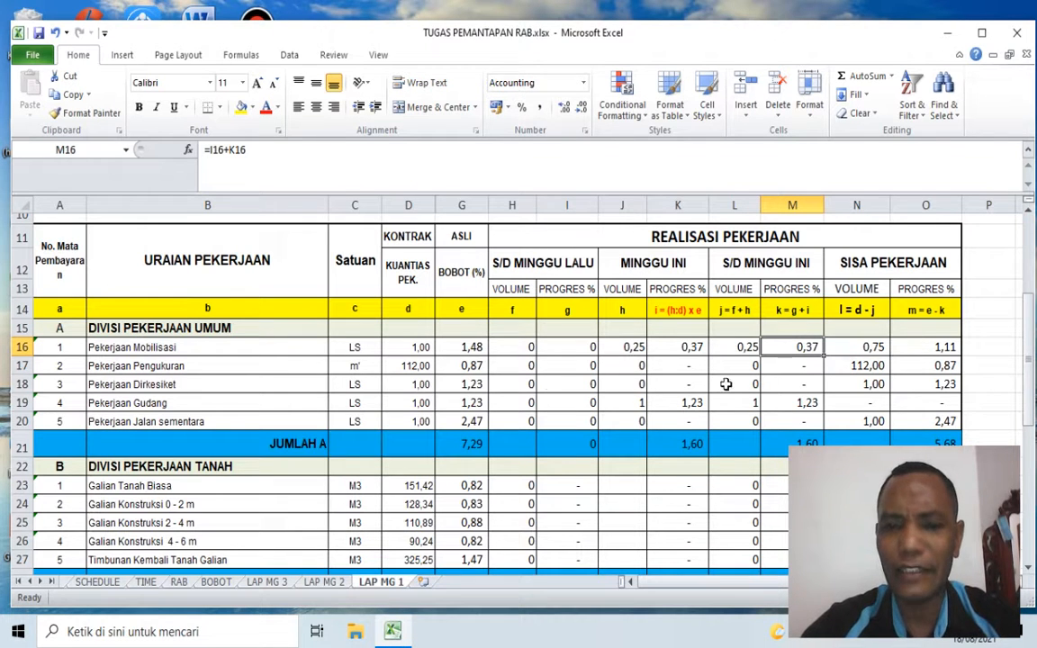
left_click(746, 348)
left_click(527, 347)
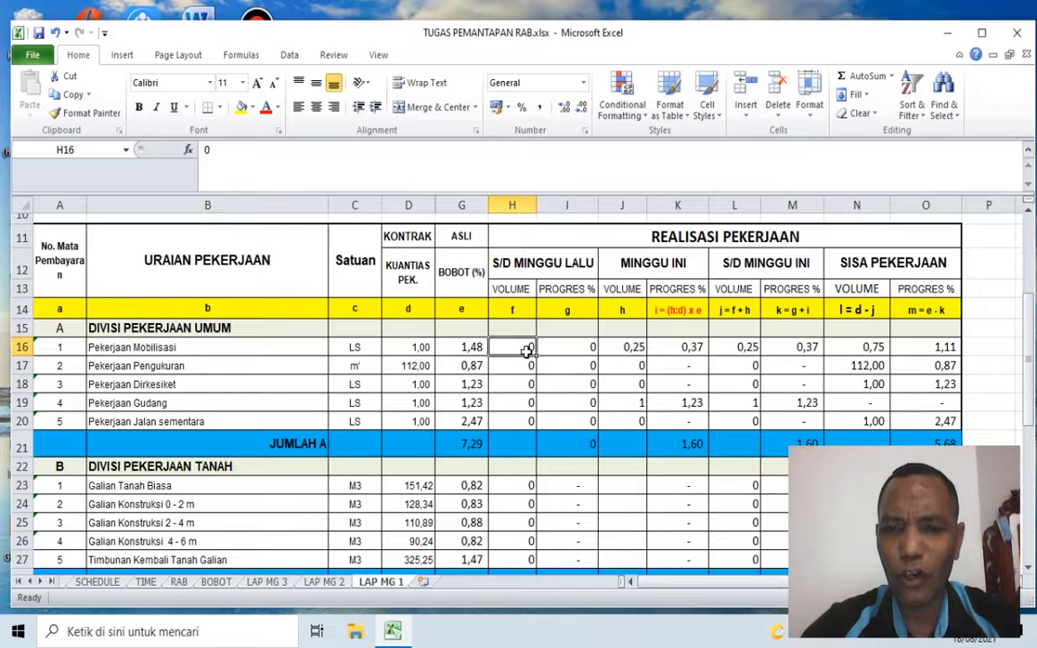
left_click(631, 348)
left_click(744, 347)
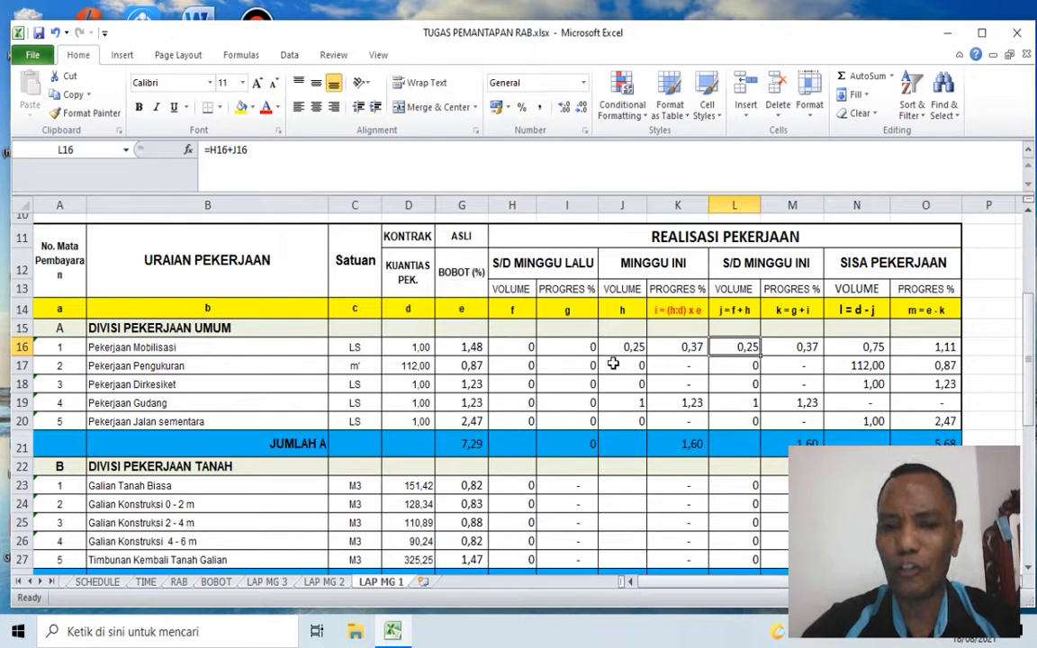
left_click(698, 349)
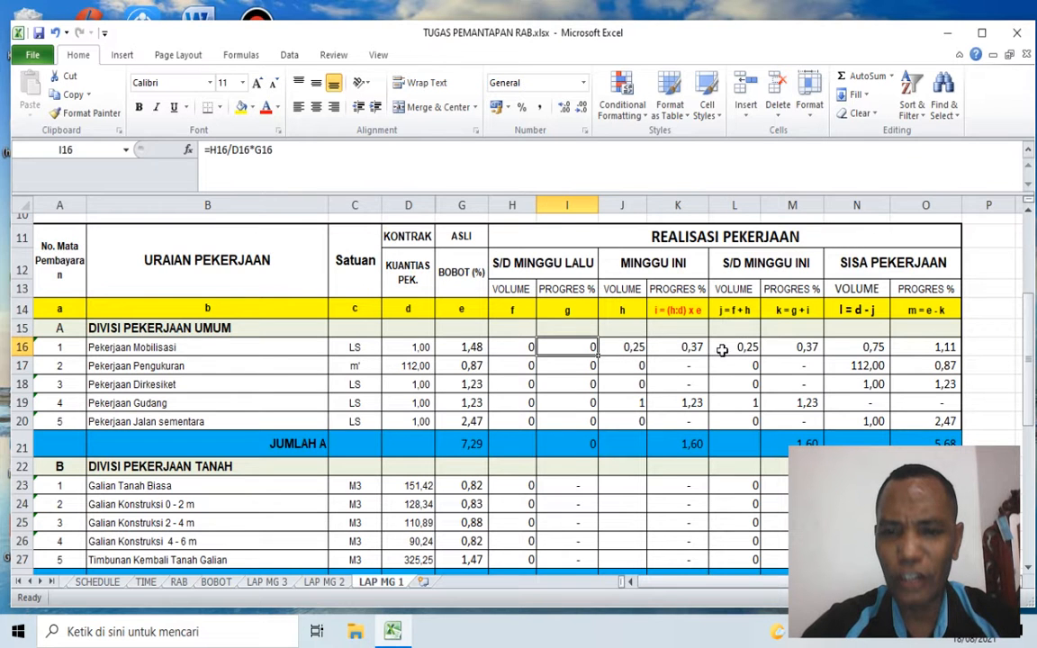
left_click(793, 347)
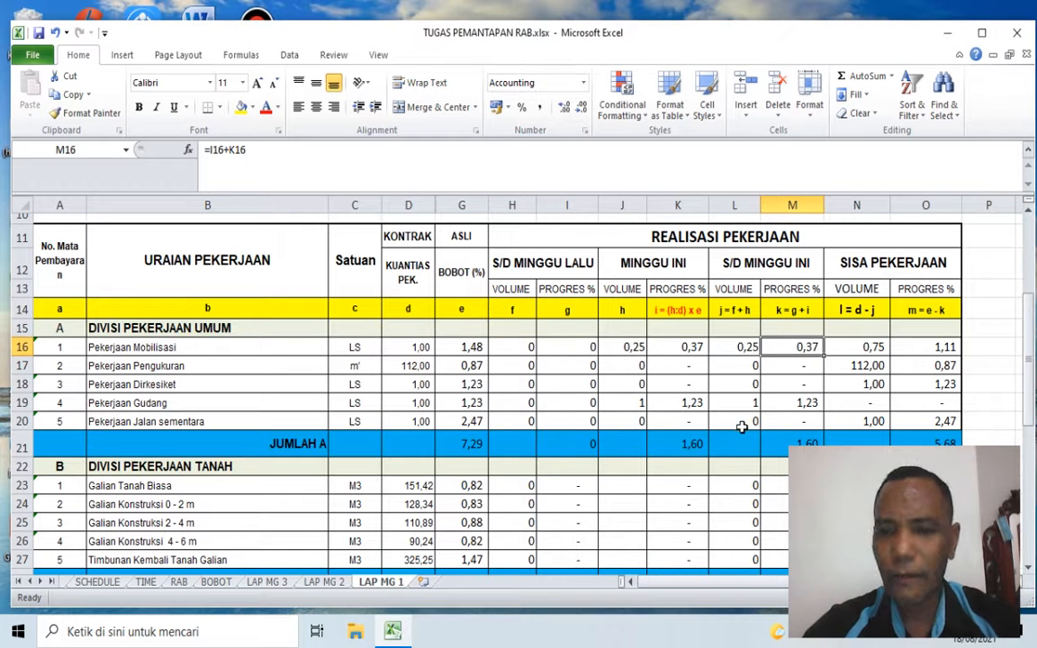
Step: Check the S/D MINGGU INI volume and progress of Pekerjaan Gudang against its previous and current week values
left_click(522, 402)
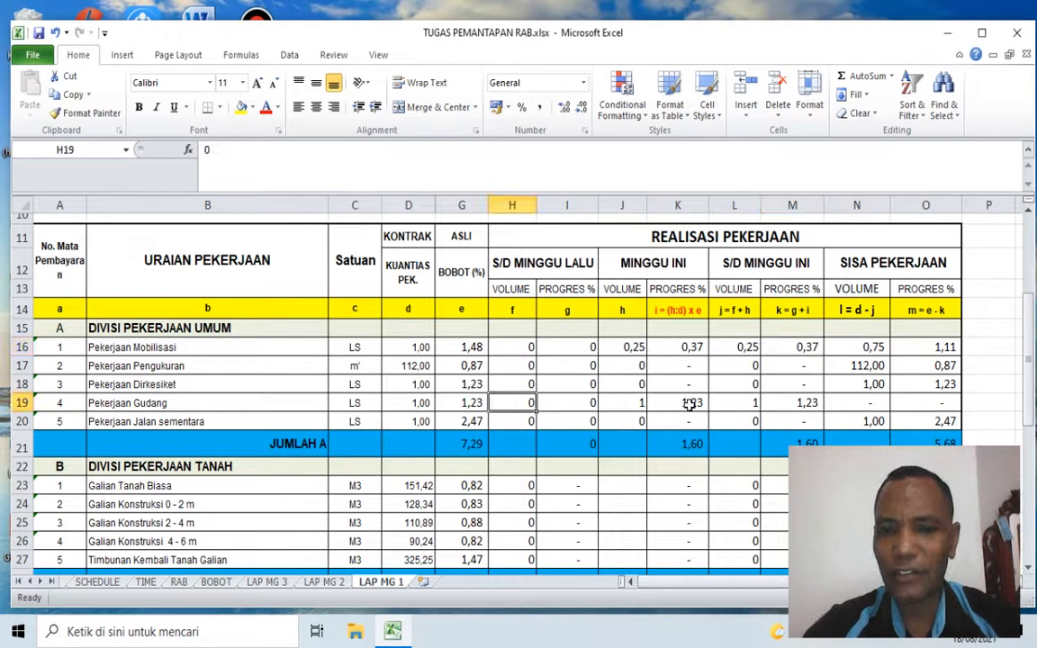
left_click(633, 403)
left_click(743, 402)
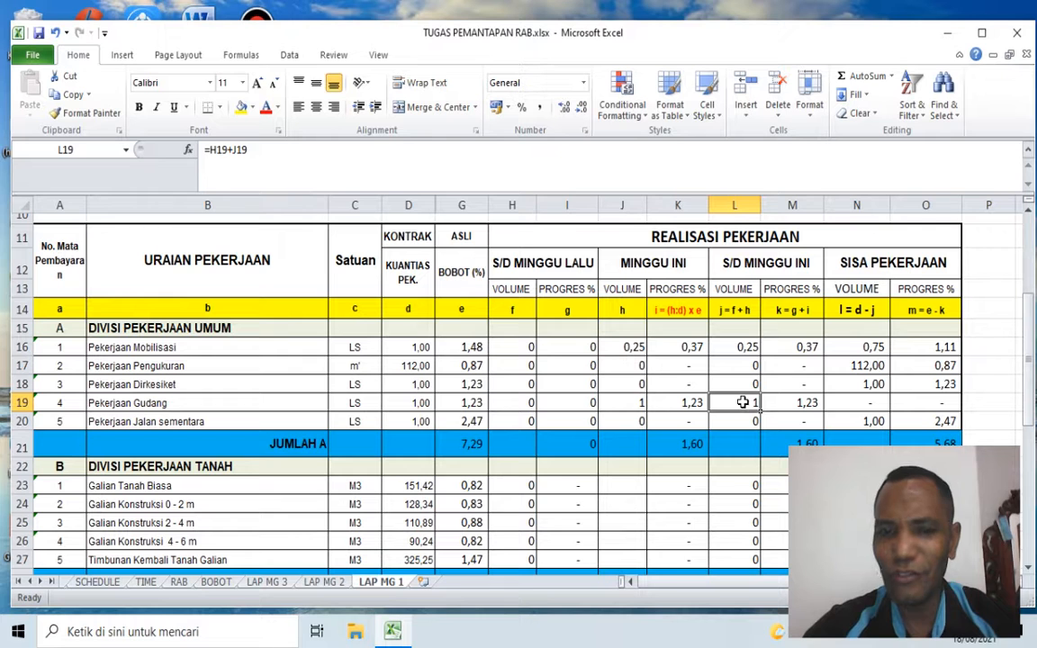
left_click(585, 405)
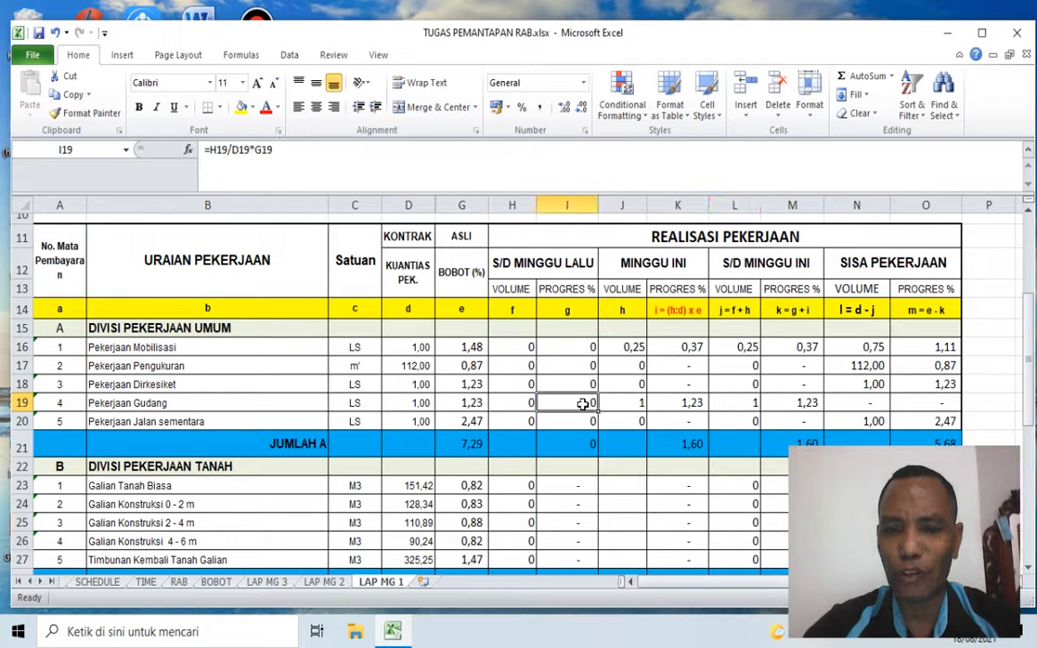
left_click(689, 402)
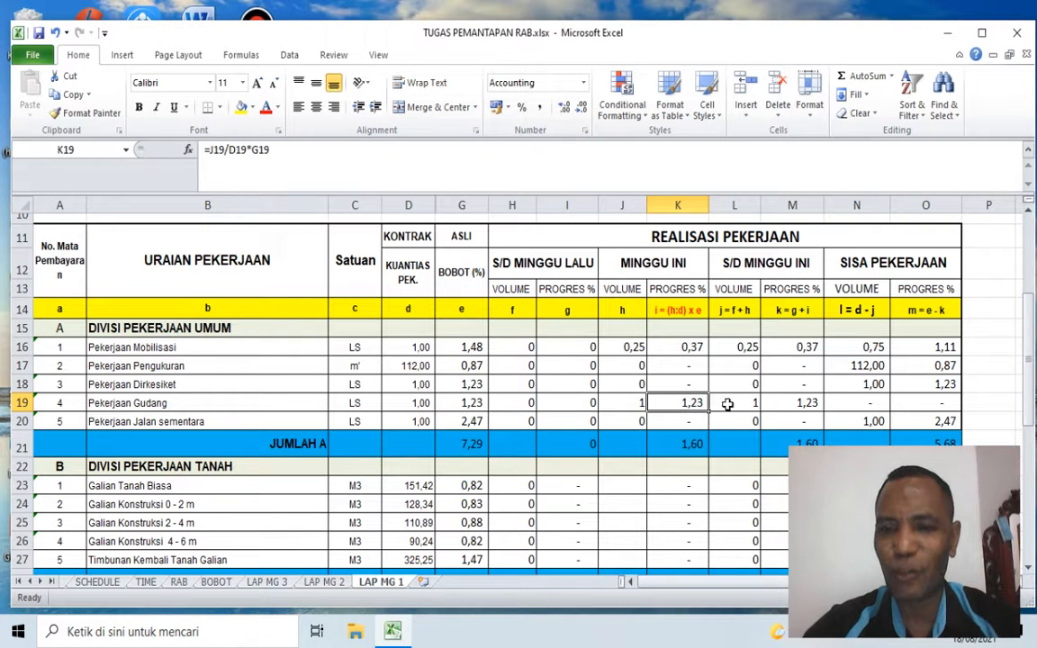
left_click(796, 402)
Step: Calculate the SISA PEKERJAAN volume of Pekerjaan Mobilisasi in N16 with the formula =D16-L16
scroll(886, 416, "down", 1)
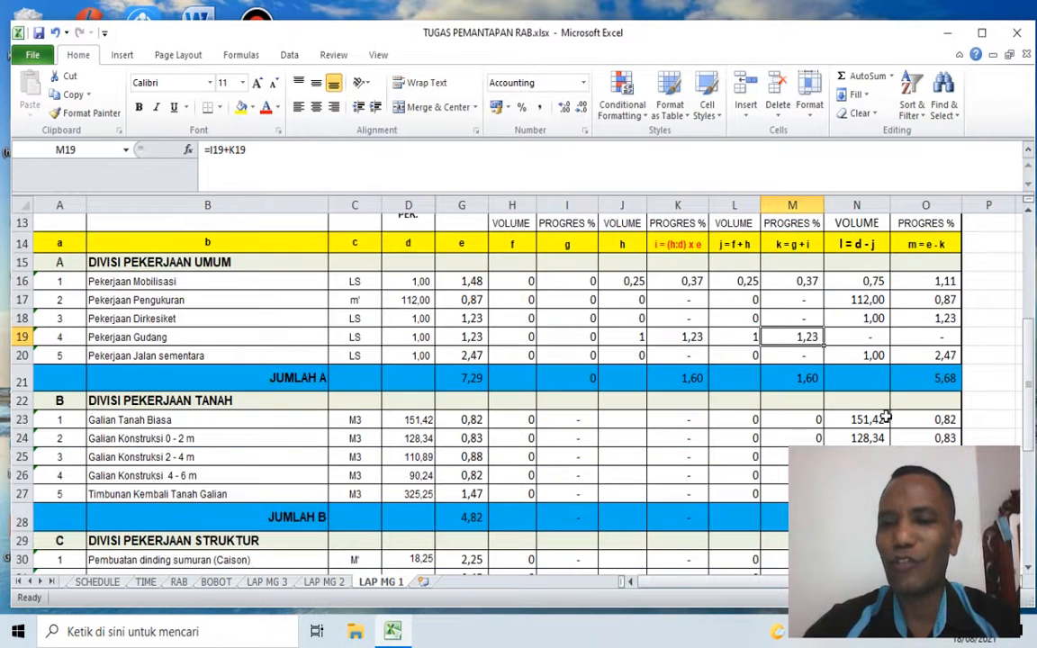
scroll(887, 417, "up", 1)
left_click(867, 344)
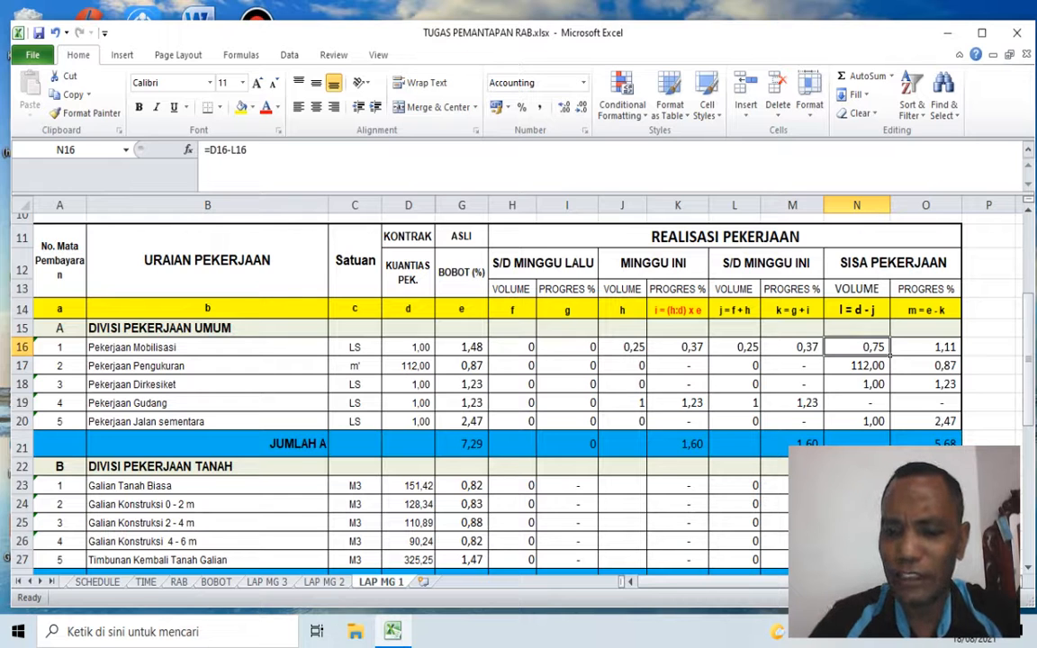
type("=")
key("Left")
key("Left")
key("Left")
key("Left")
key("Left")
key("Left")
key("Left")
key("Left")
type("-")
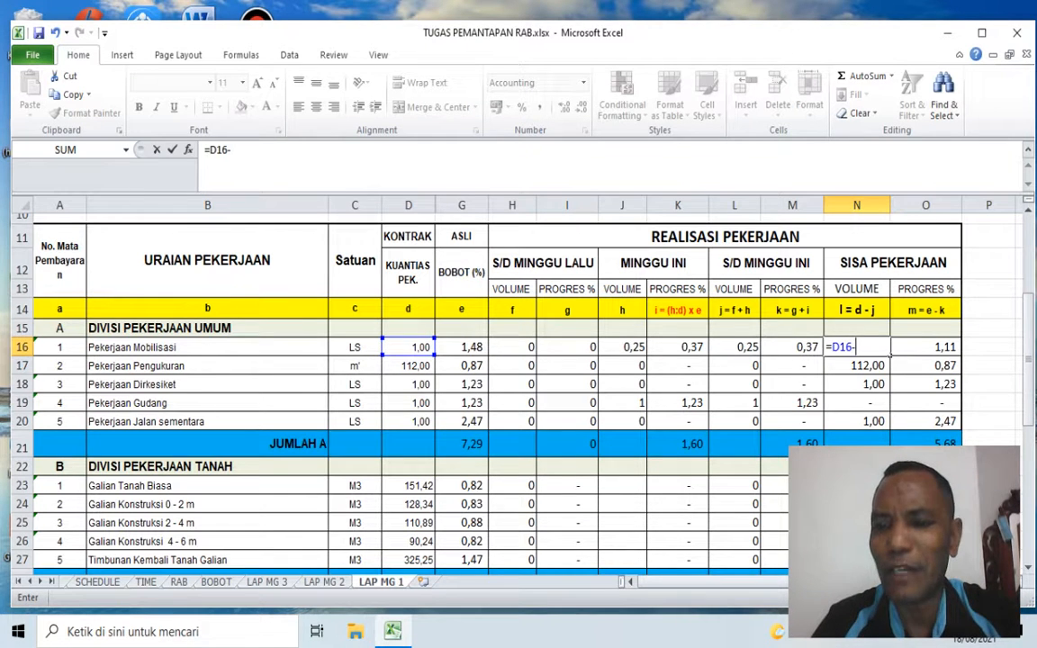
key("Left")
key("Left")
key("Return")
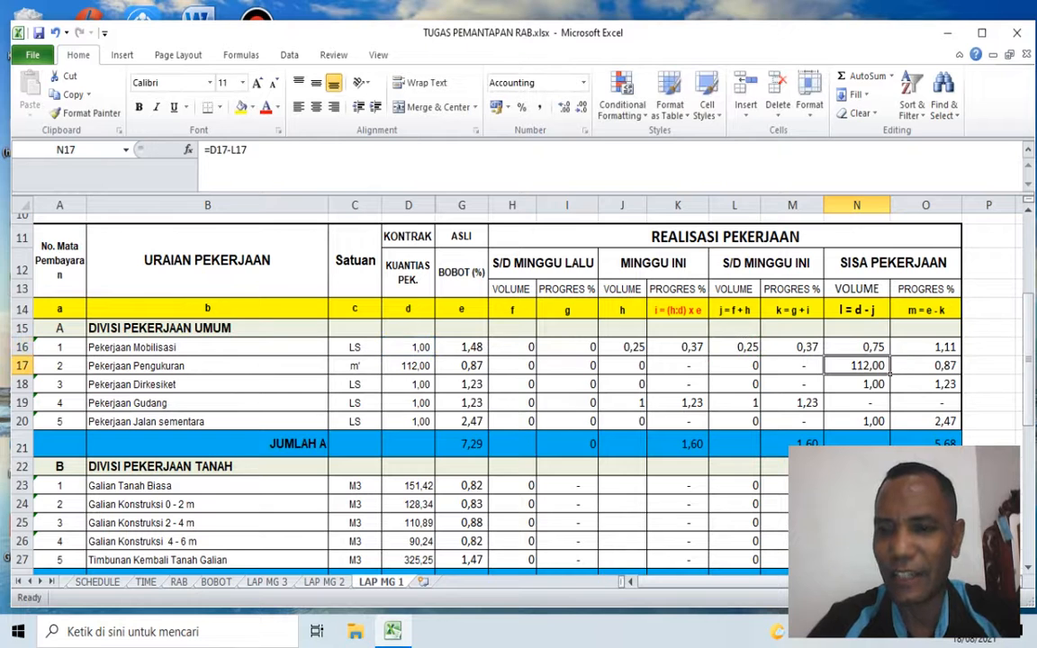
Step: Check the remaining volume of Pekerjaan Mobilisasi against its contract quantity and S/D MINGGU INI volume
left_click(419, 347)
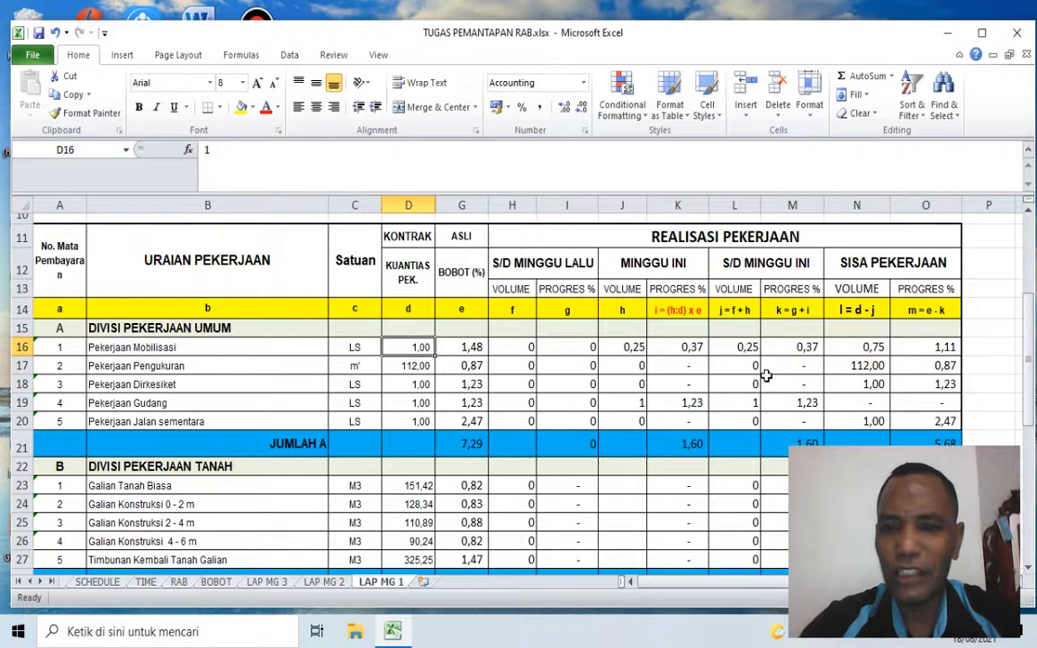
left_click(734, 349)
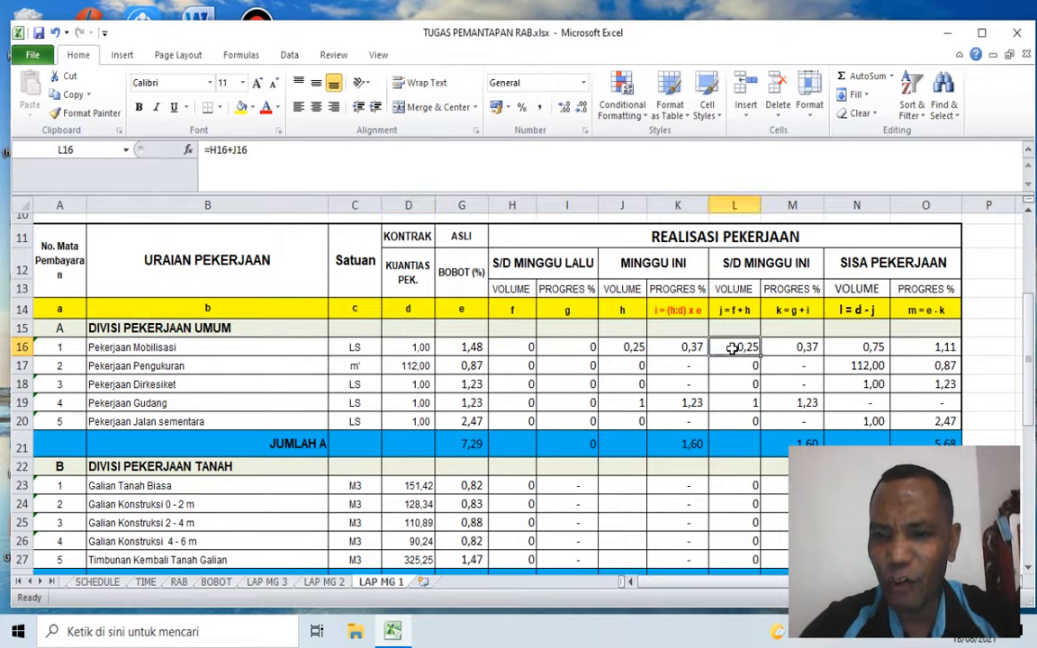
left_click(867, 347)
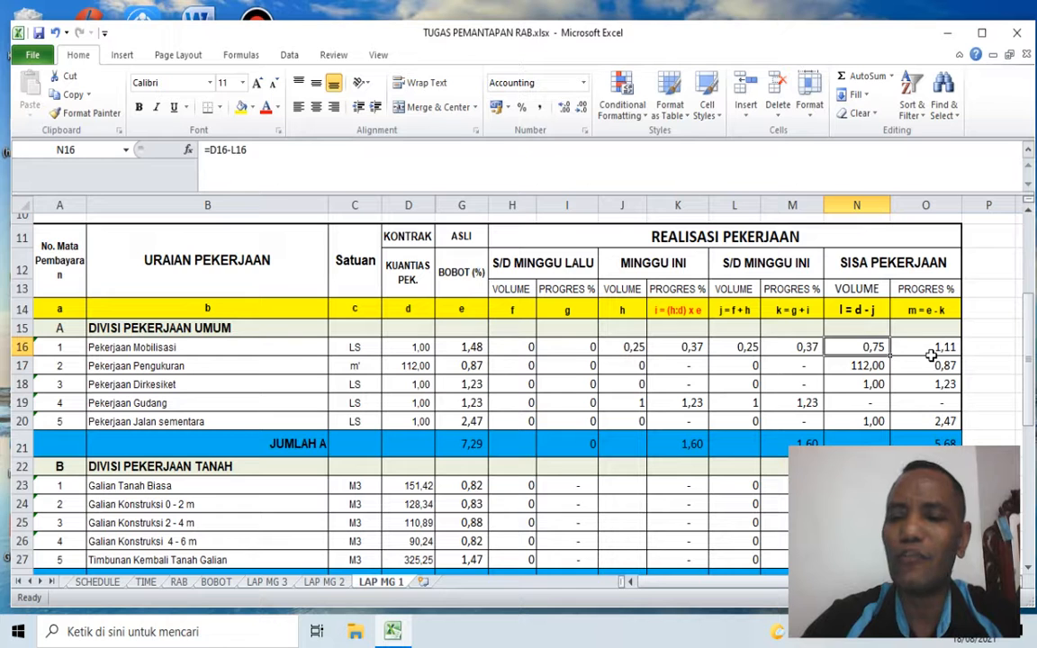
Step: Calculate the SISA PEKERJAAN progress of Pekerjaan Mobilisasi in O16 with the formula =G16-M16
left_click(930, 349)
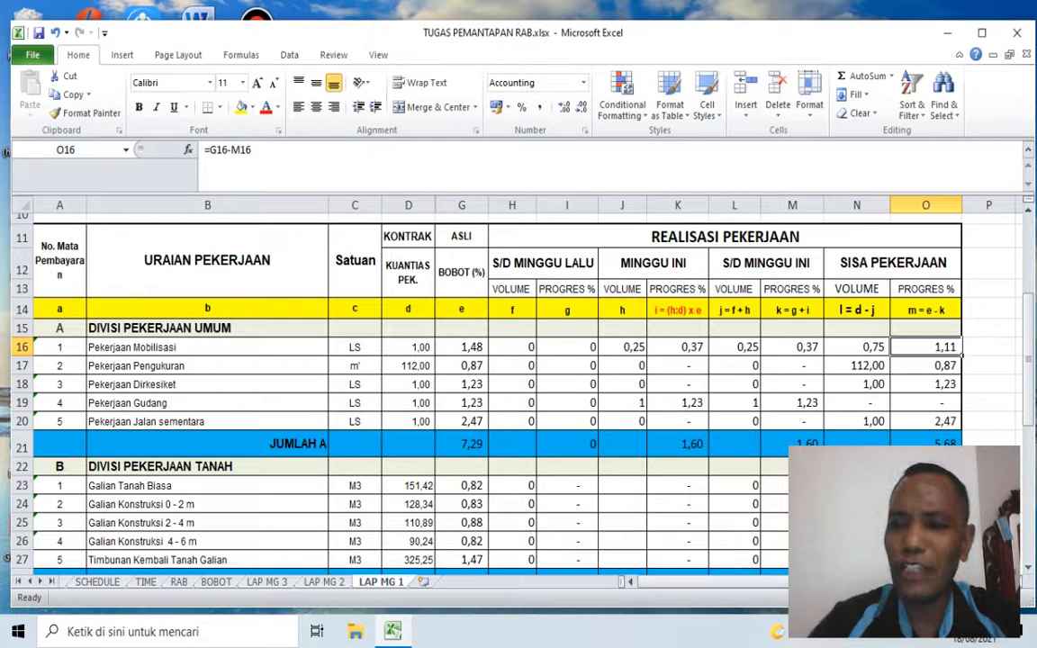
type("=")
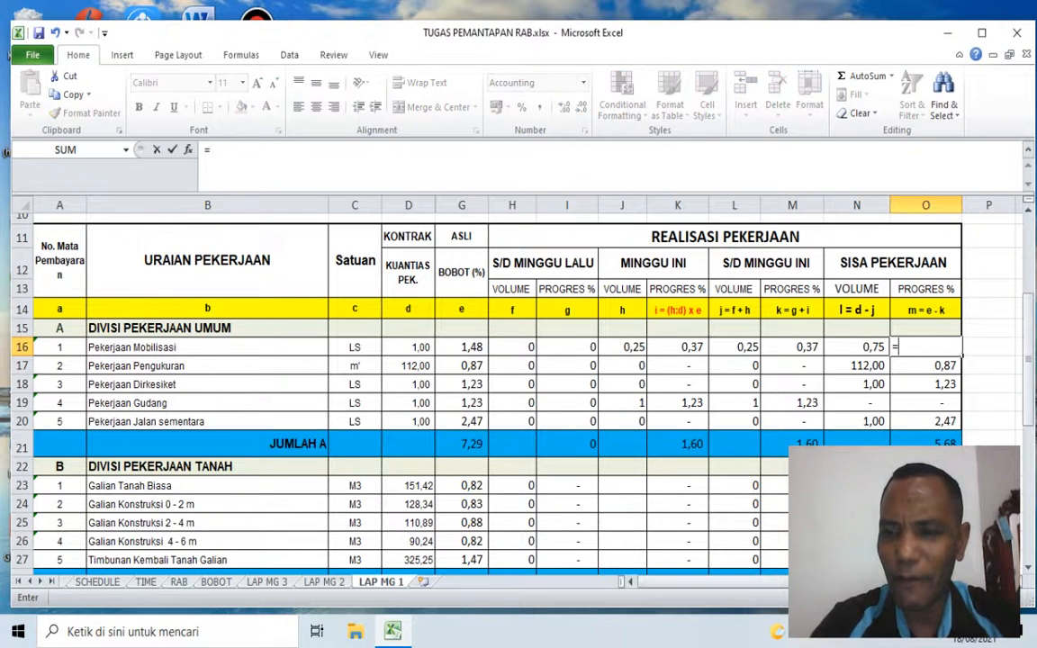
key("Left")
key("Left")
key("Left")
key("Left")
key("Left")
key("Left")
key("Left")
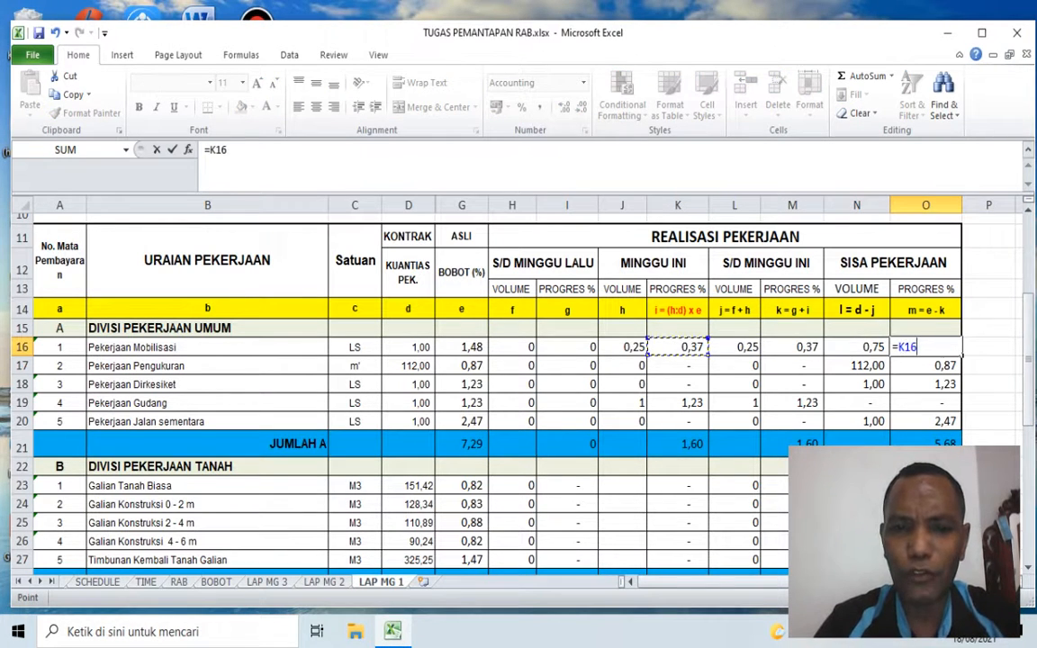
key("Left")
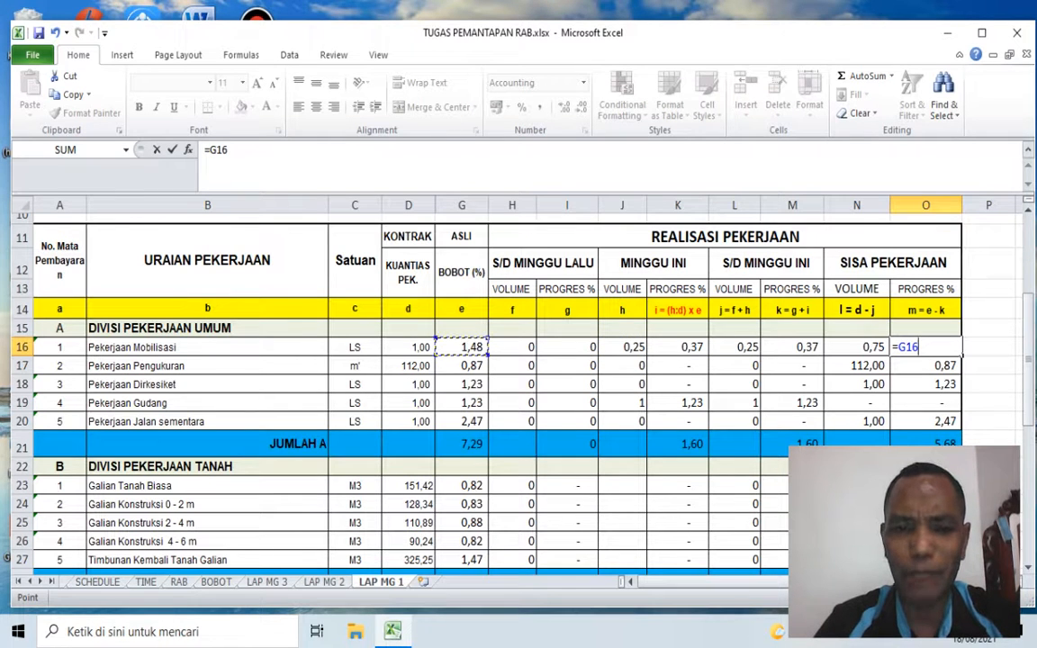
type("-")
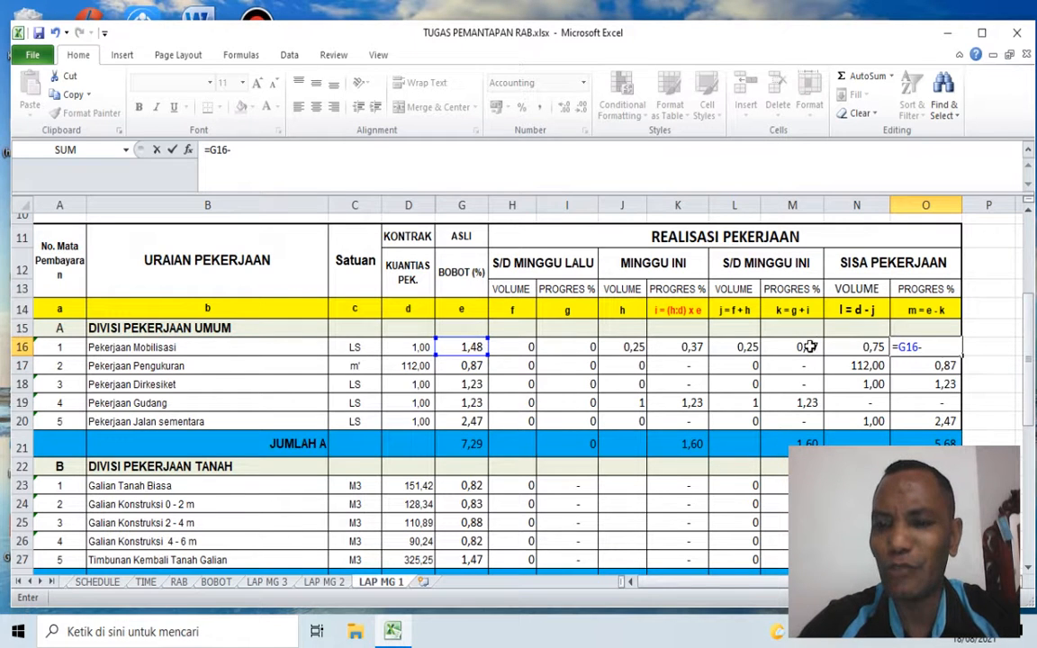
left_click(809, 347)
key("Return")
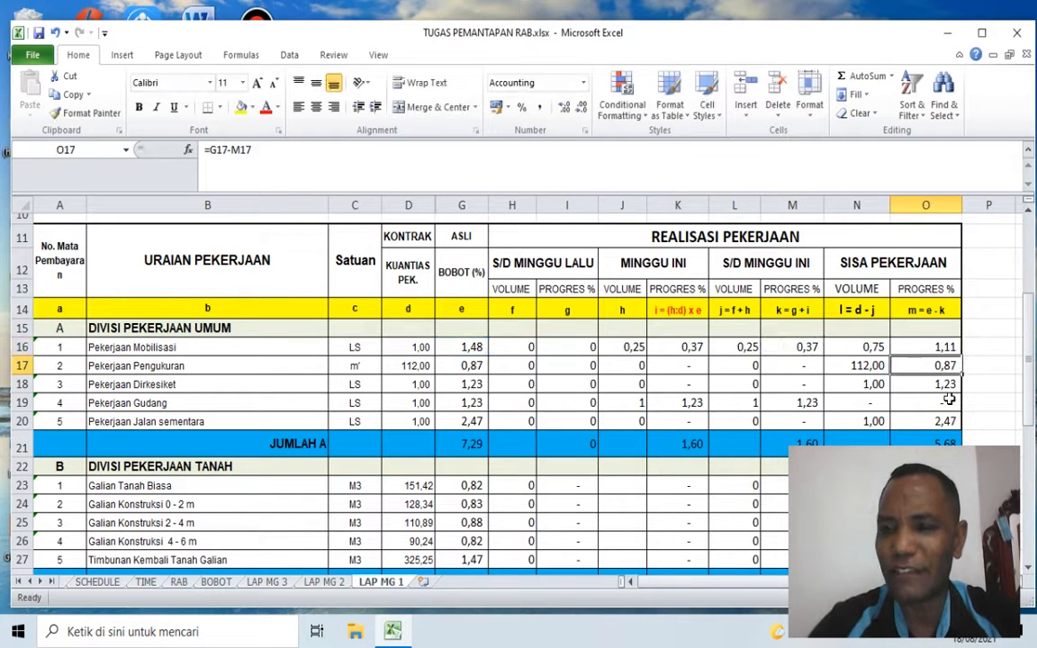
Step: Copy the remaining volume and progress formulas from N16:O16 to the other DIVISI PEKERJAAN UMUM items in N17:O20
key("Up")
key("Left")
key("shift+Right")
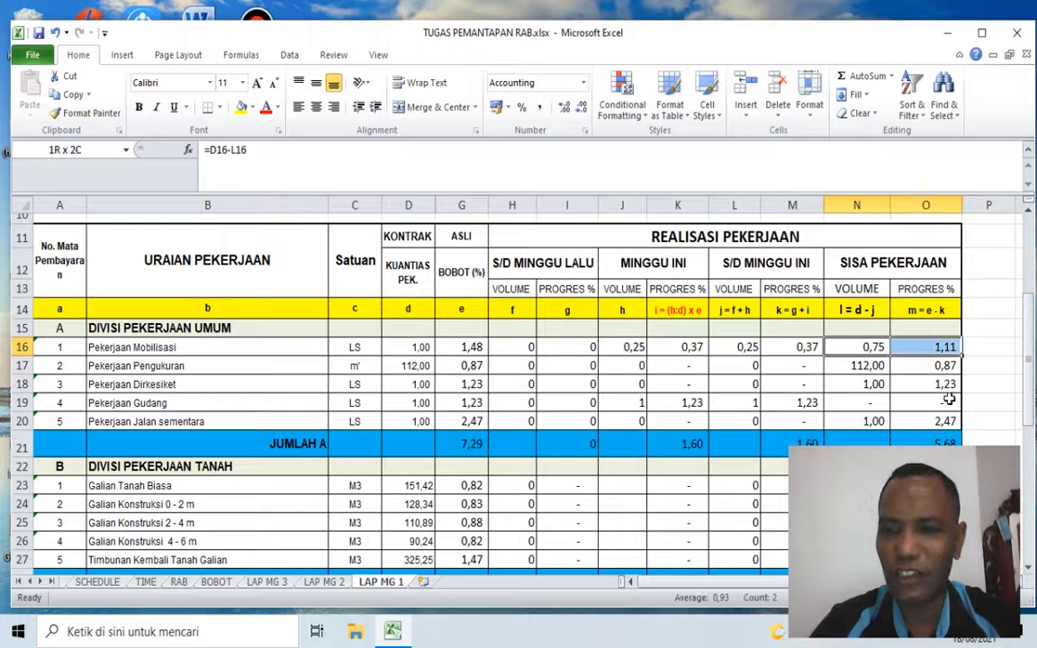
key("ctrl+c")
key("Down")
key("shift+Right")
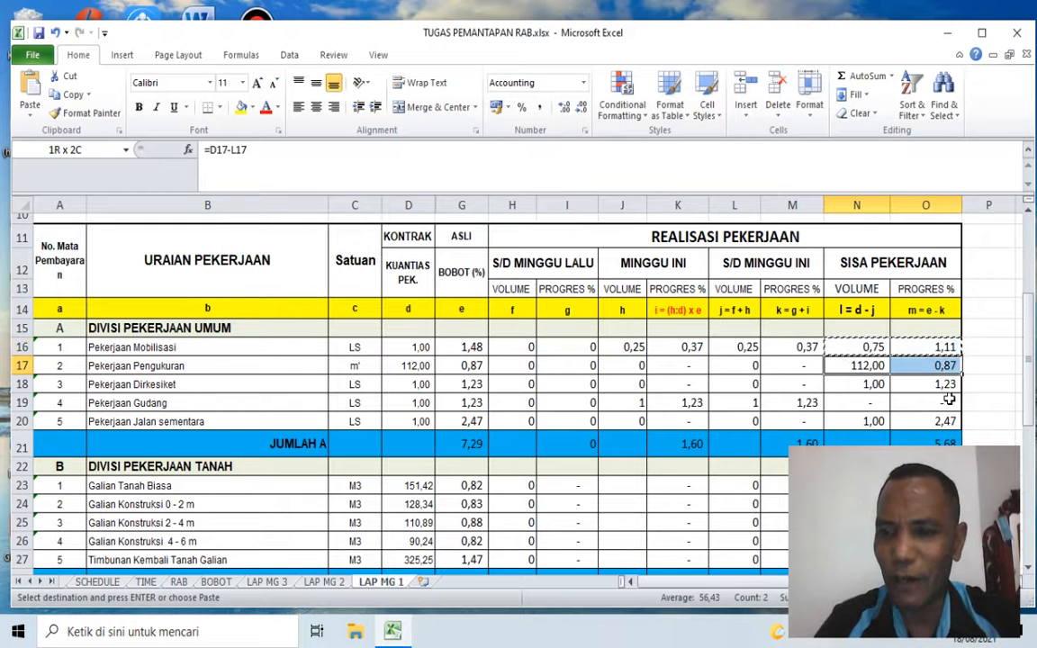
key("shift+Down")
key("shift+Down")
key("shift+Down")
key("Return")
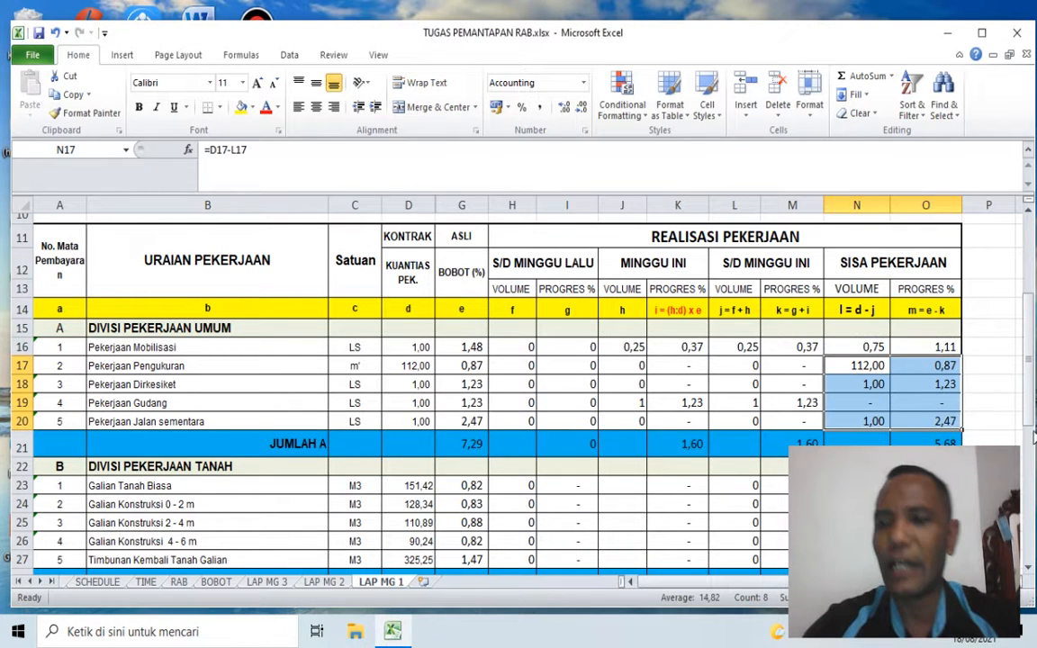
Step: Check the remaining volume formula of Galian Konstruksi 0 - 2 m and the S/D MINGGU INI progress subtotal in the JUMLAH A row
scroll(874, 398, "down", 2)
left_click(869, 325)
scroll(880, 373, "up", 1)
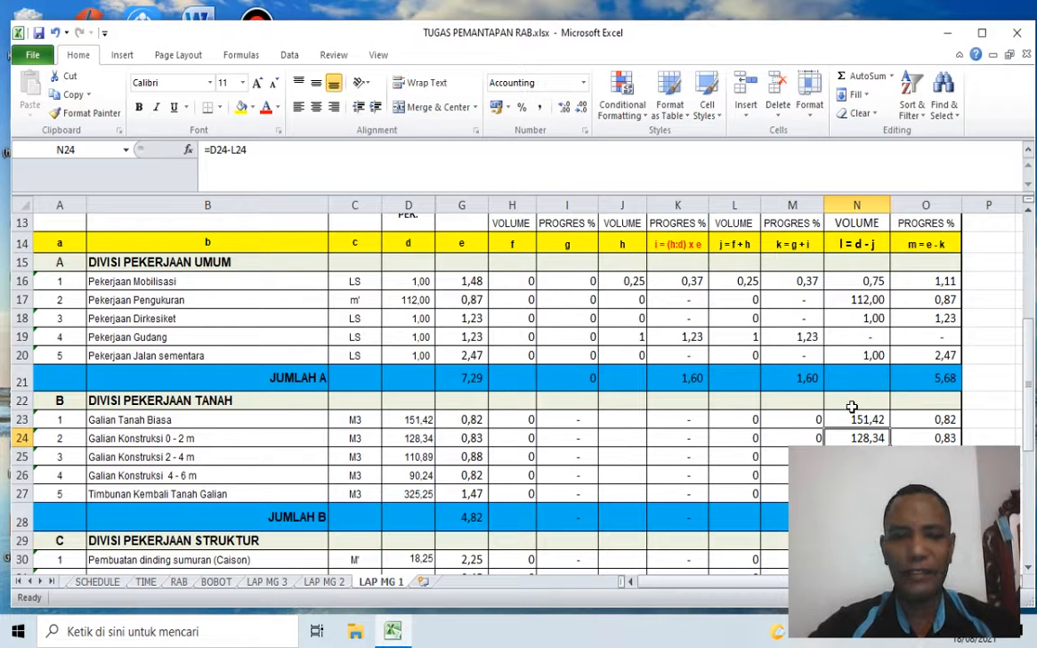
scroll(851, 407, "up", 1)
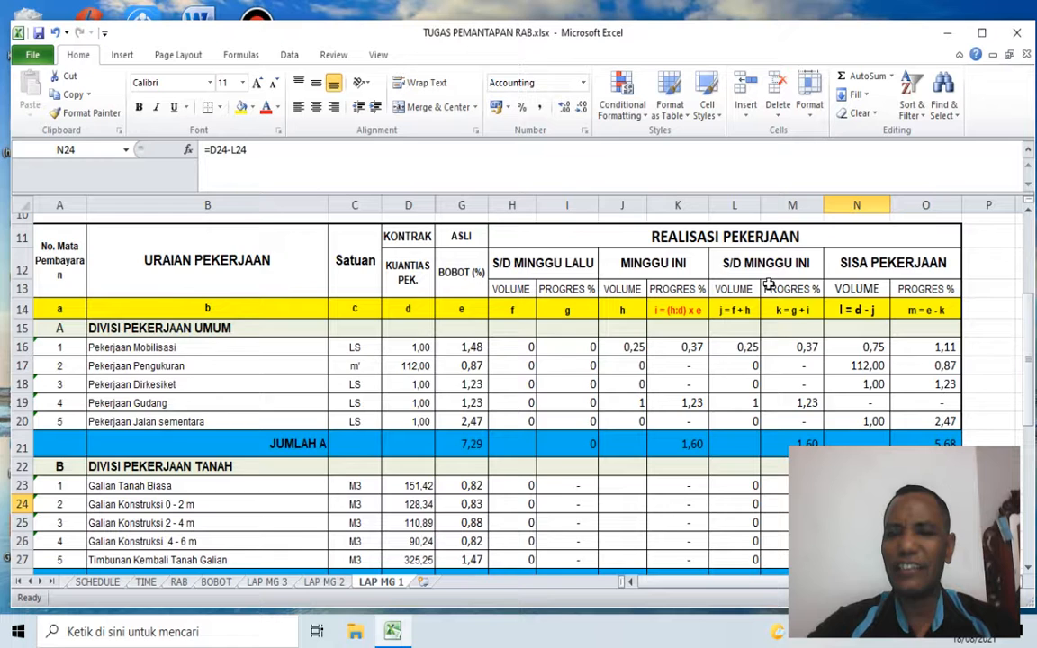
scroll(802, 318, "down", 1)
left_click(805, 375)
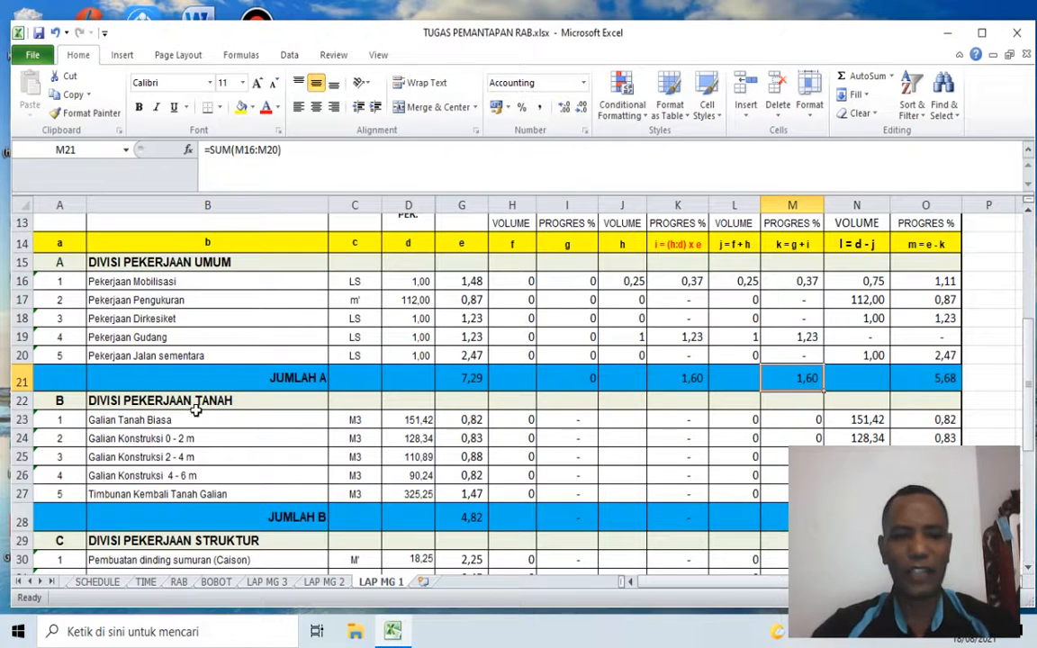
Step: Review divisions B and C, then examine the BOBOT and S/D MINGGU INI progress totals in the TOTAL (A + B + C) row
scroll(208, 419, "down", 1)
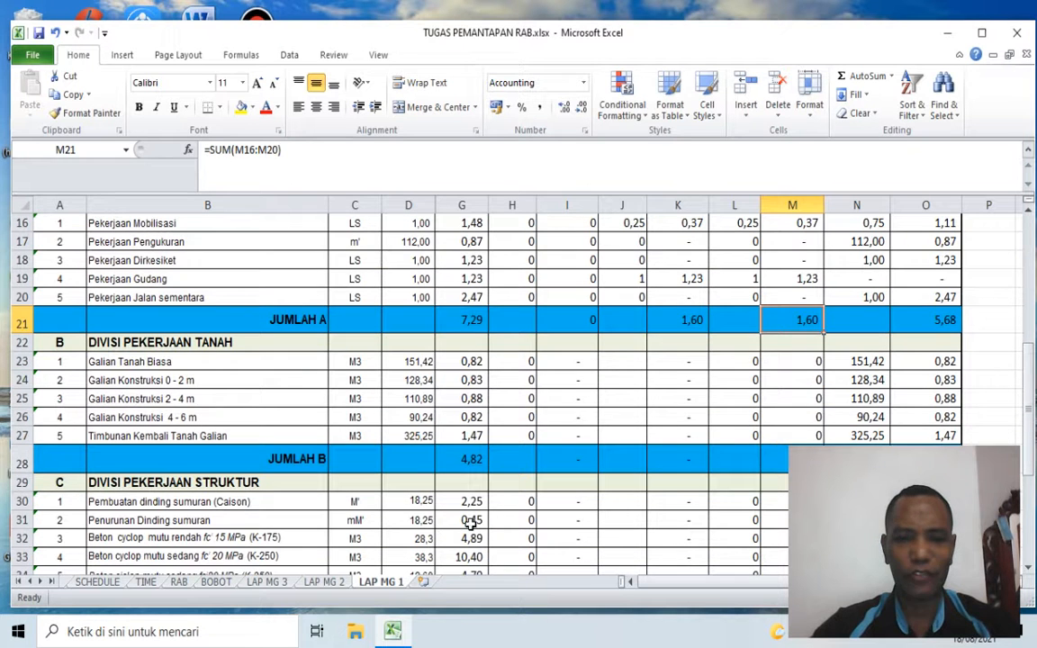
scroll(586, 433, "down", 1)
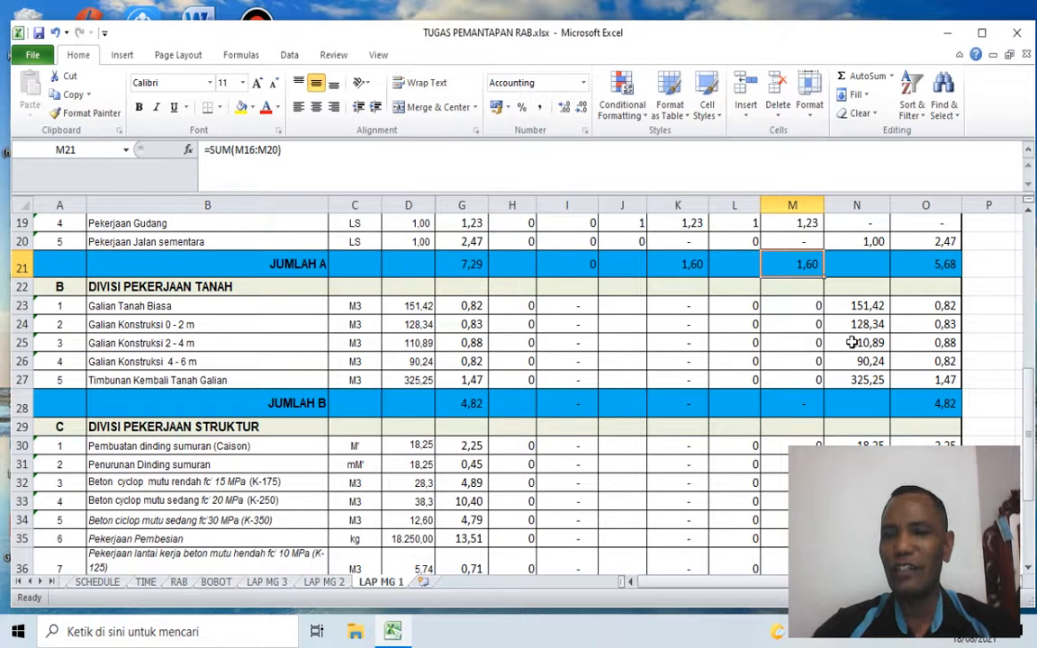
scroll(761, 311, "up", 1)
scroll(634, 352, "down", 5)
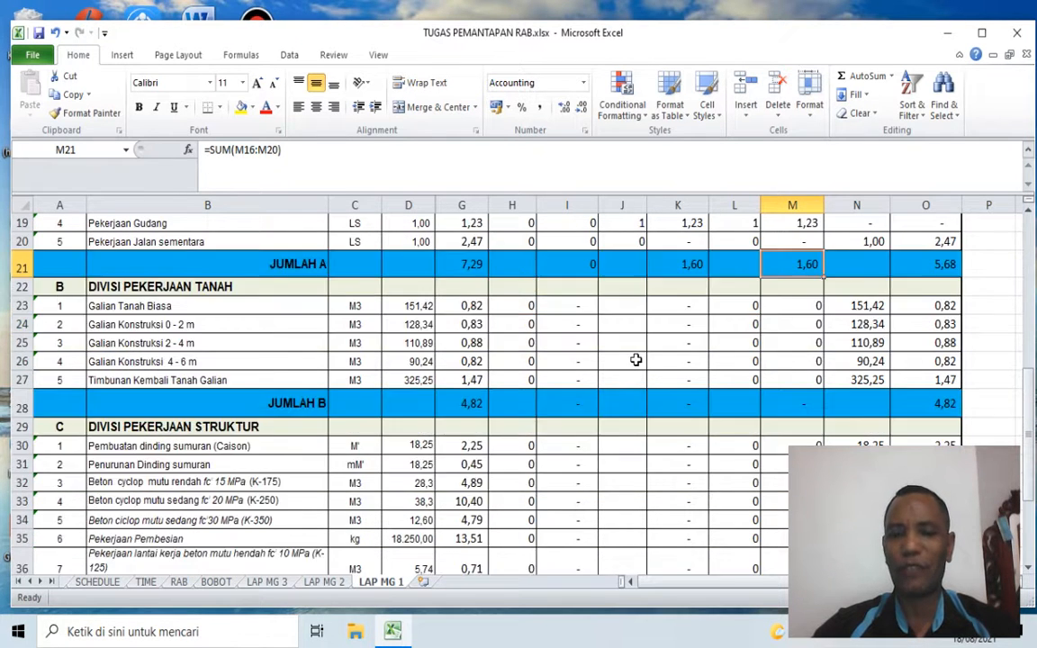
scroll(635, 360, "down", 1)
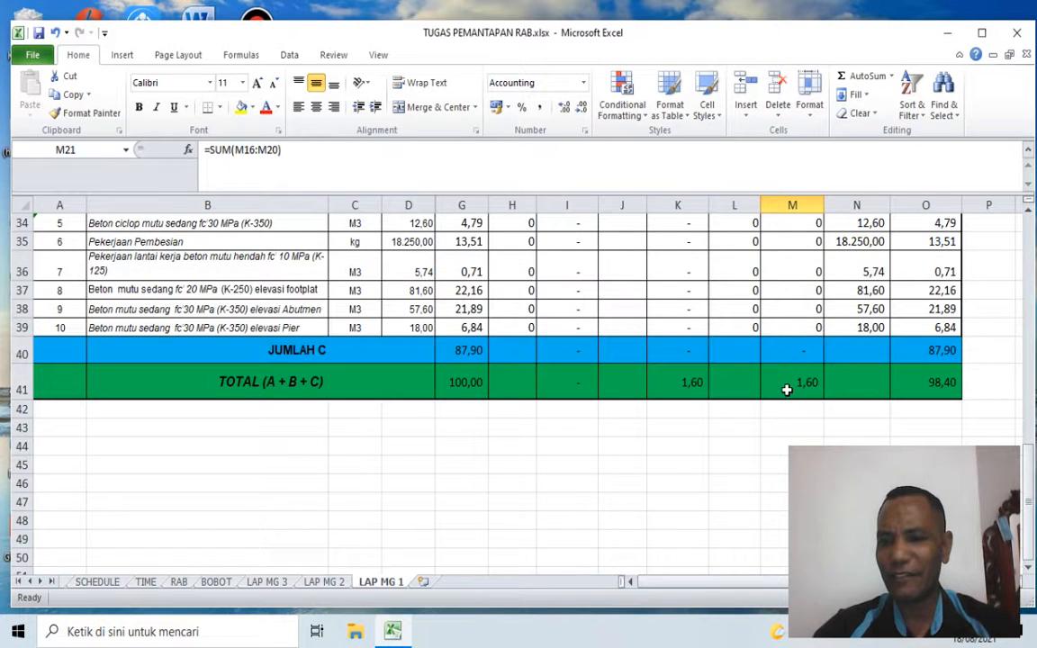
left_click(474, 386)
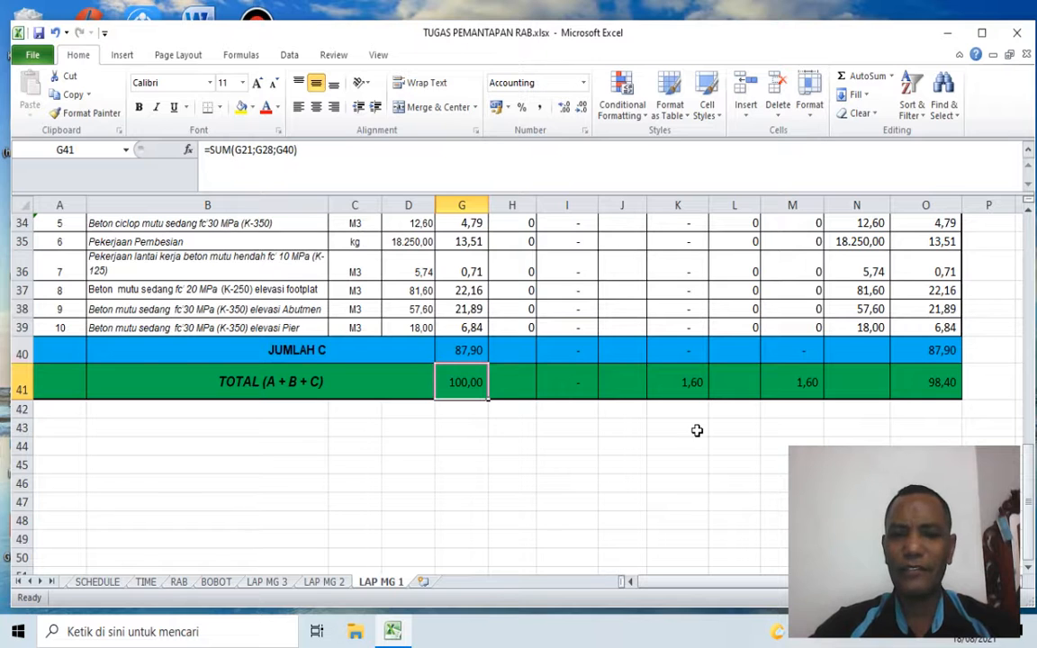
left_click(792, 384)
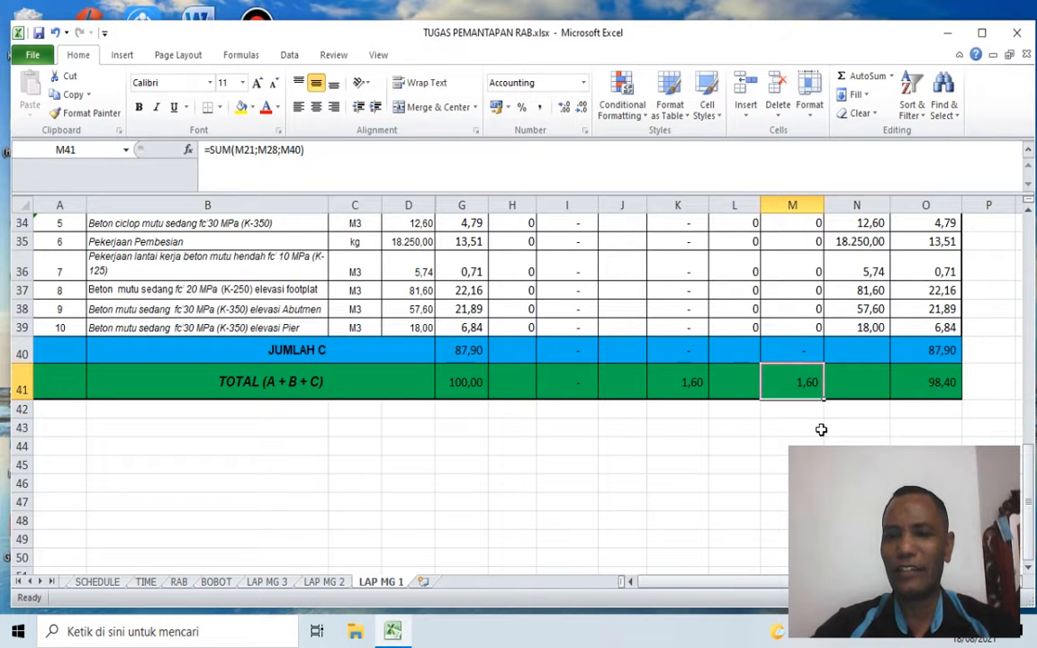
Step: Check the report header's Rencana value, and compare Realisasi with the cumulative progress total in M41
scroll(821, 429, "up", 10)
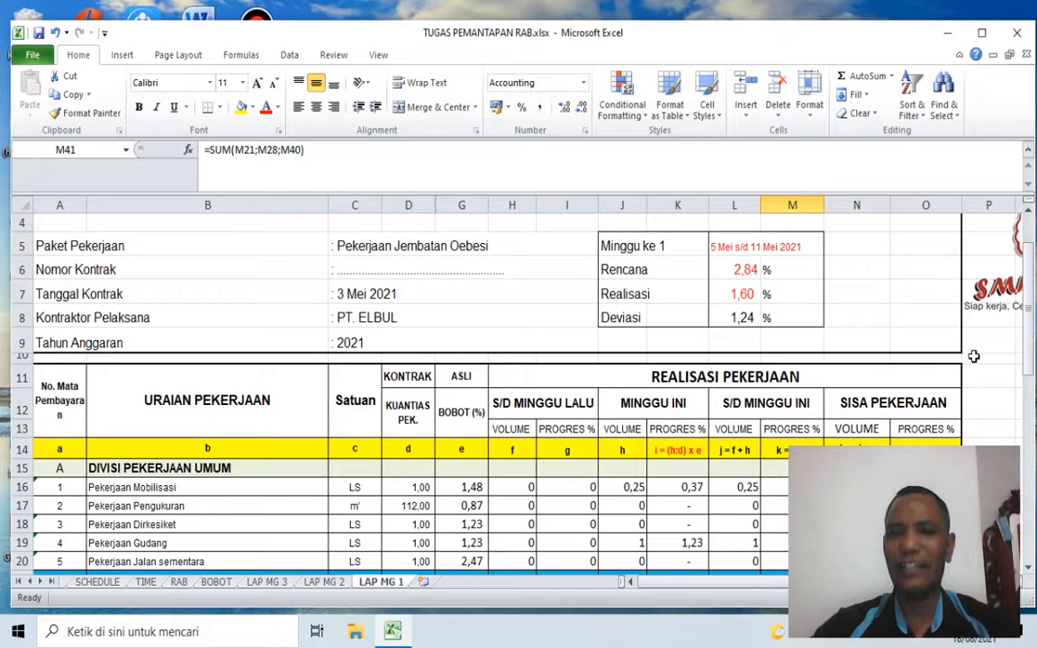
left_click(730, 268)
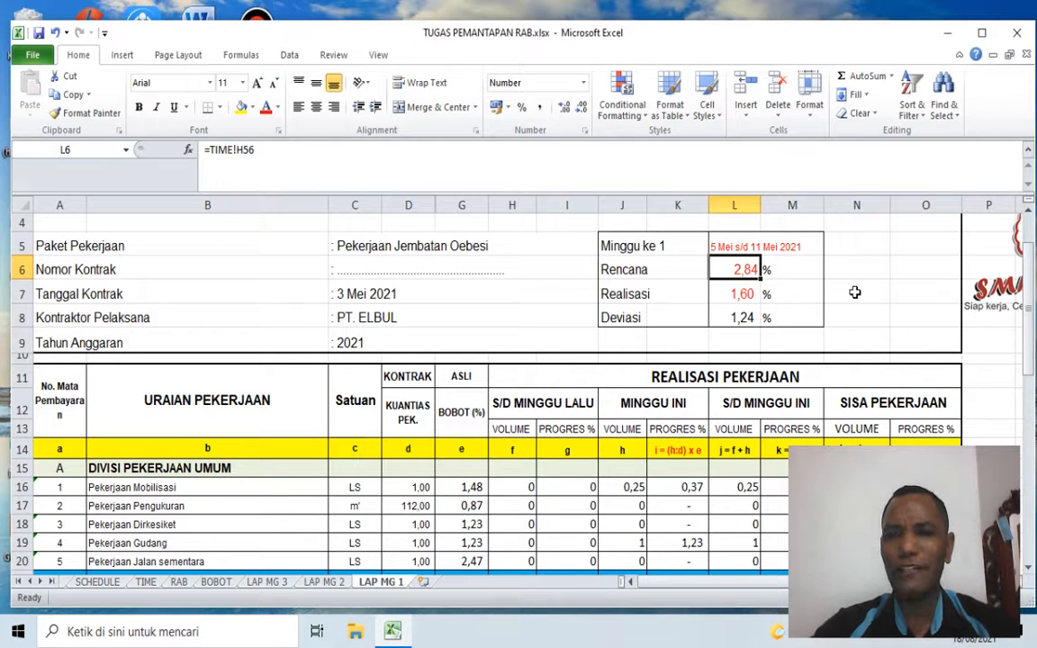
scroll(778, 297, "down", 9)
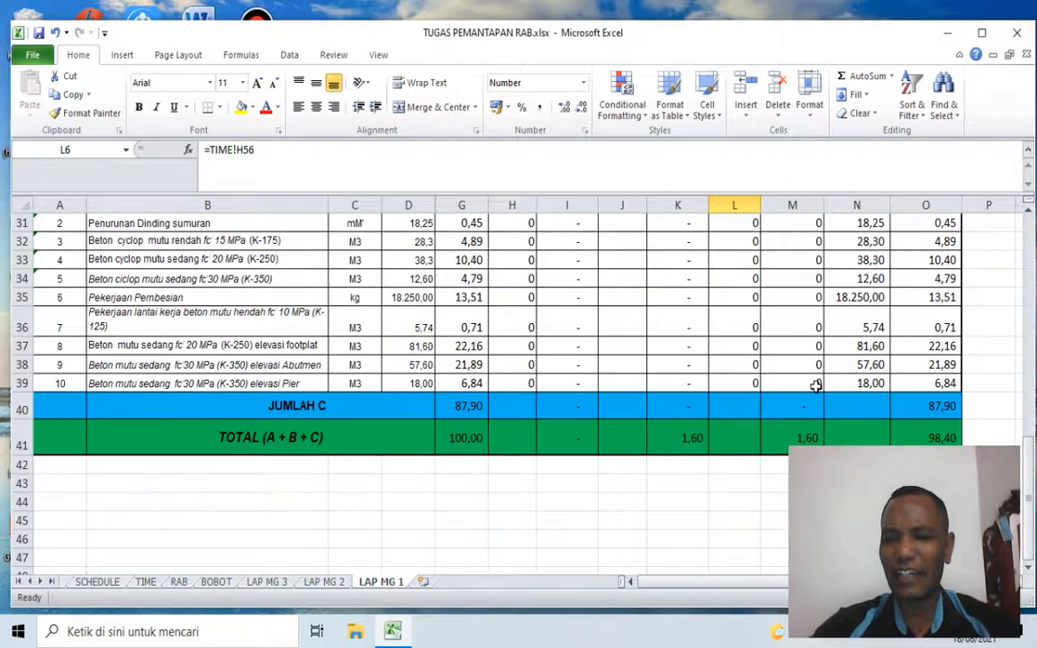
scroll(809, 383, "down", 2)
left_click(797, 317)
scroll(726, 394, "up", 5)
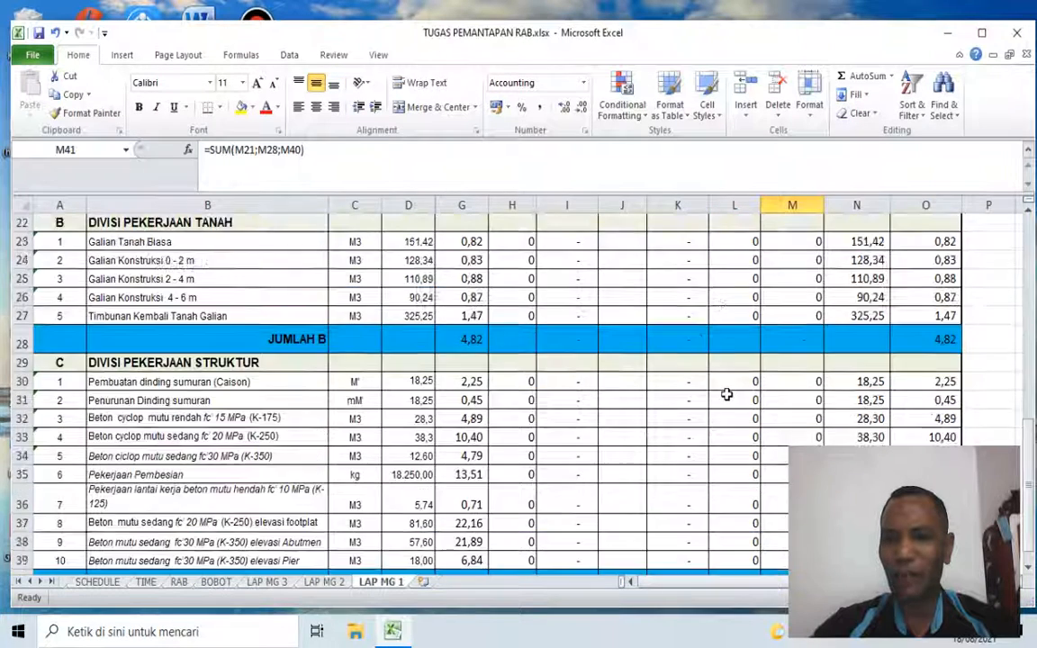
scroll(726, 393, "up", 7)
left_click(740, 343)
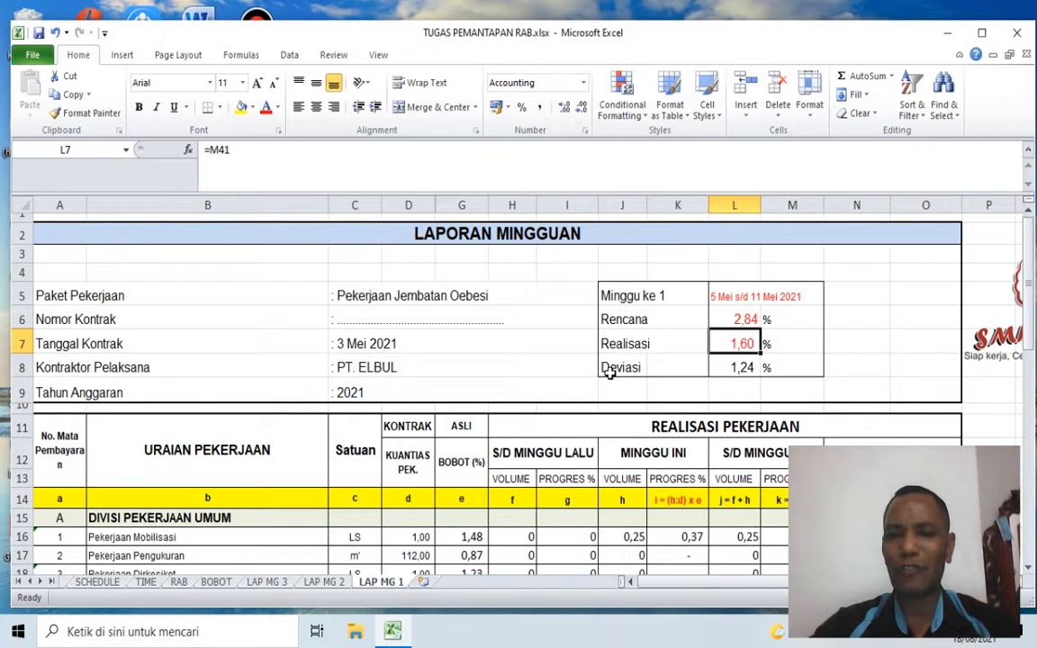
Step: Check the Deviasi formula in the report header against the Rencana and Realisasi percentages
left_click(731, 319)
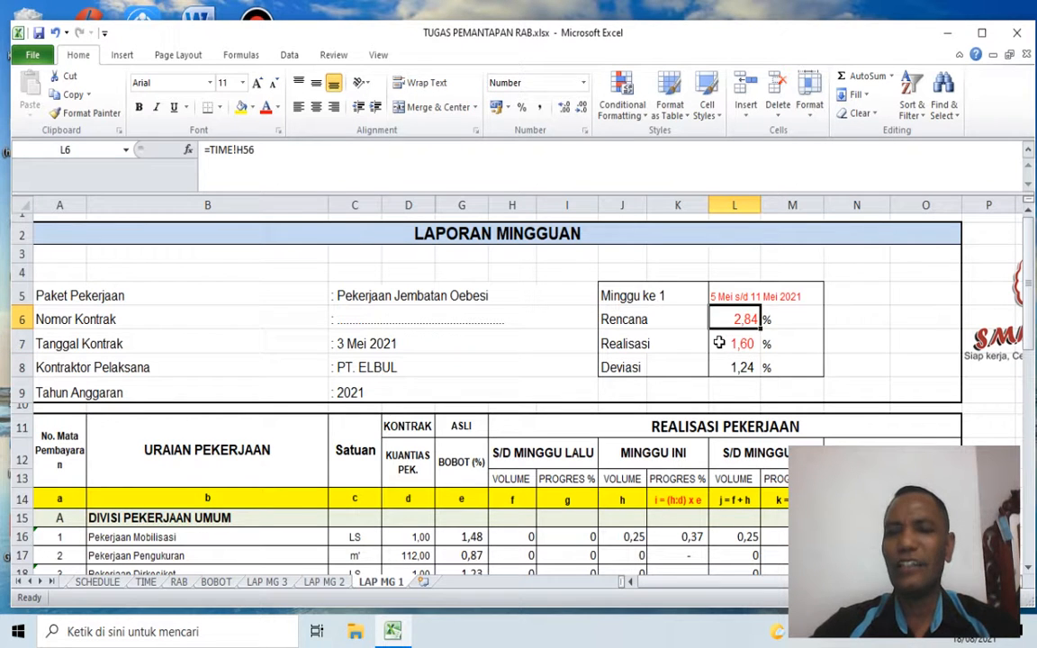
left_click(719, 343)
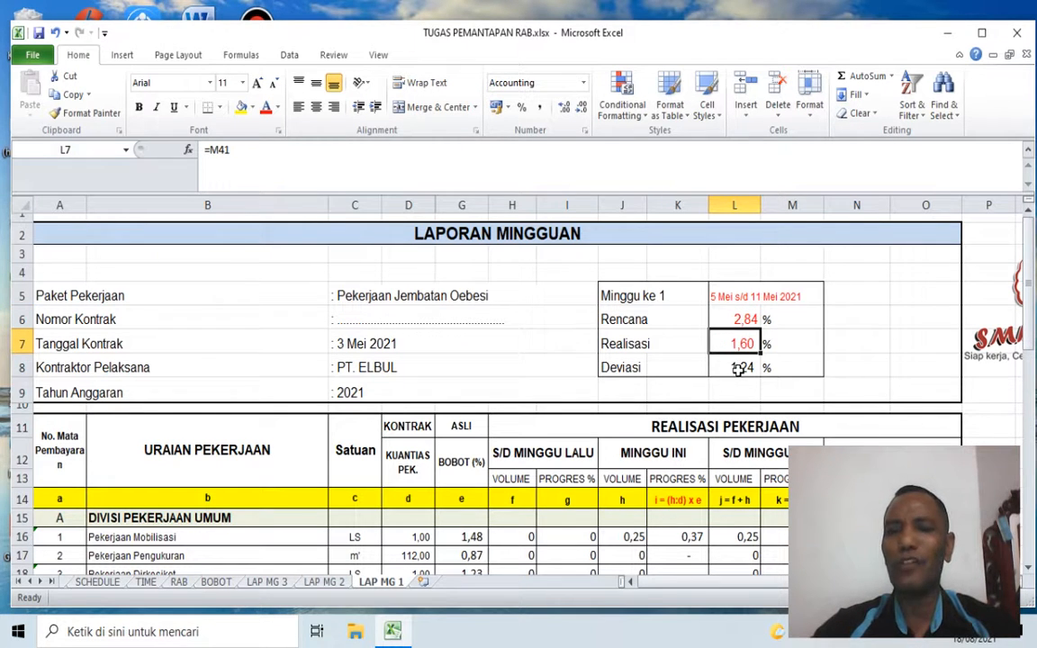
left_click(738, 369)
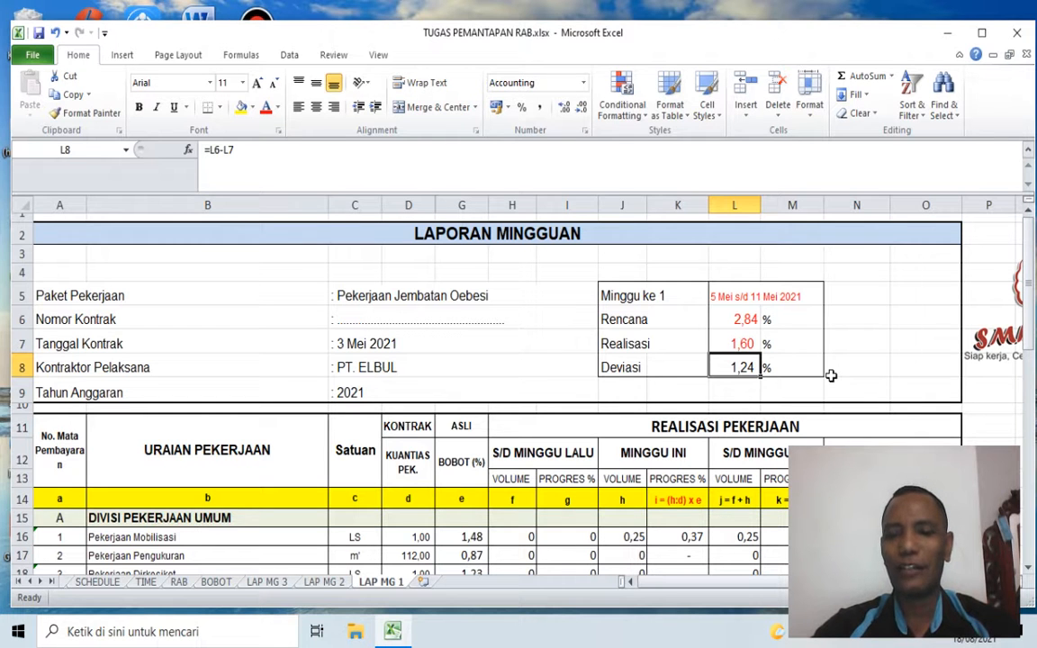
scroll(831, 372, "down", 3)
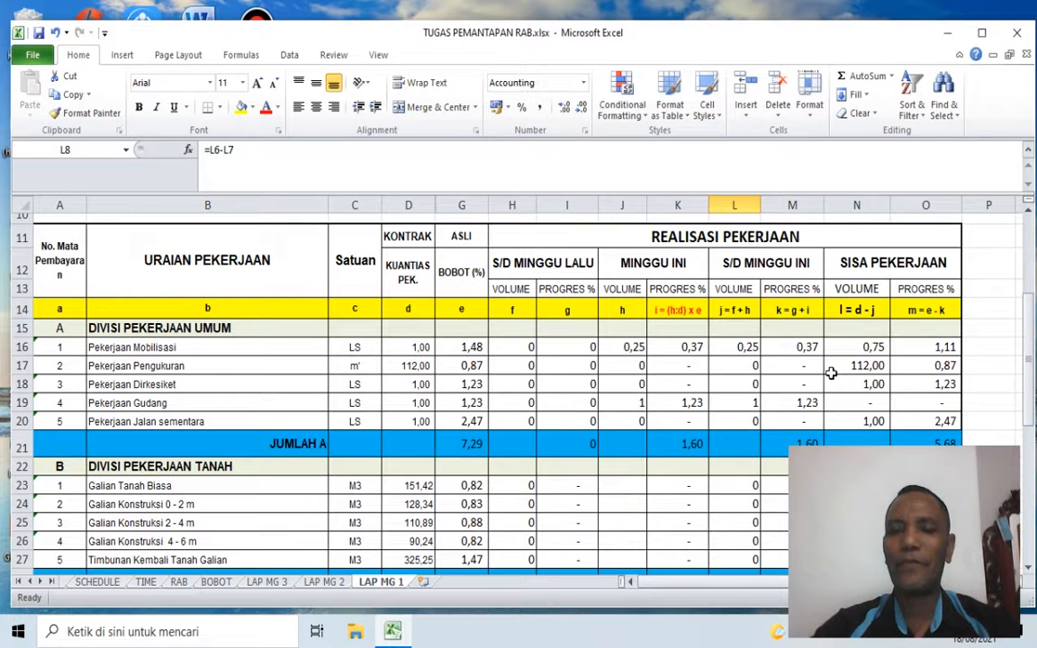